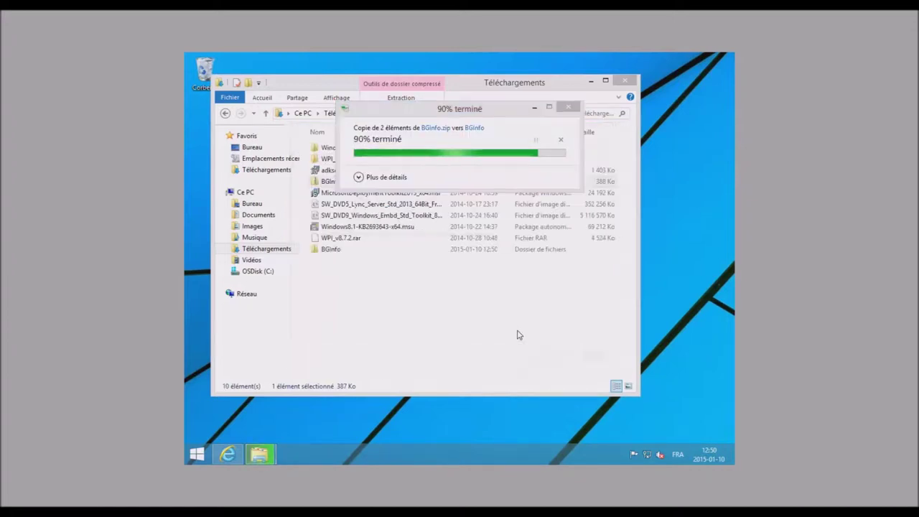
- Launch Bginfo.exe and delete the Boot Time, CPU, Default Gateway, DHCP Server and DNS Server lines from the template
double_click(365, 164)
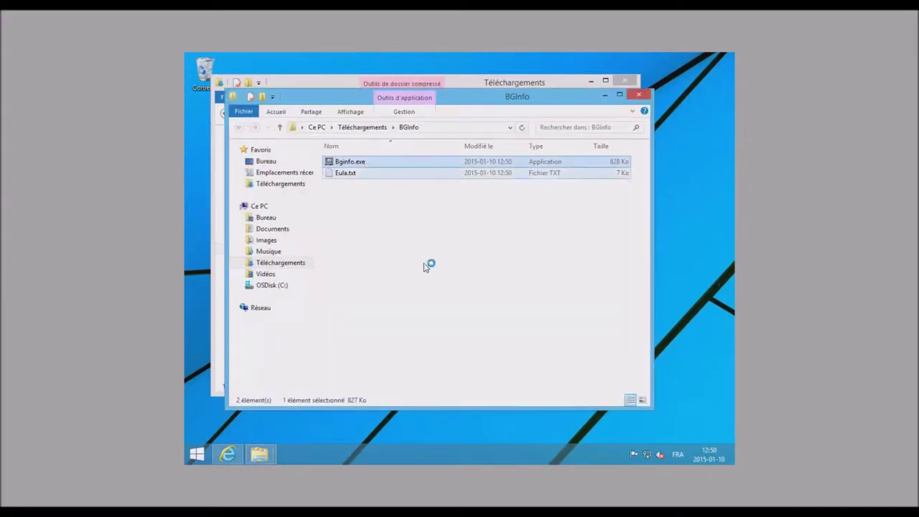
click(489, 262)
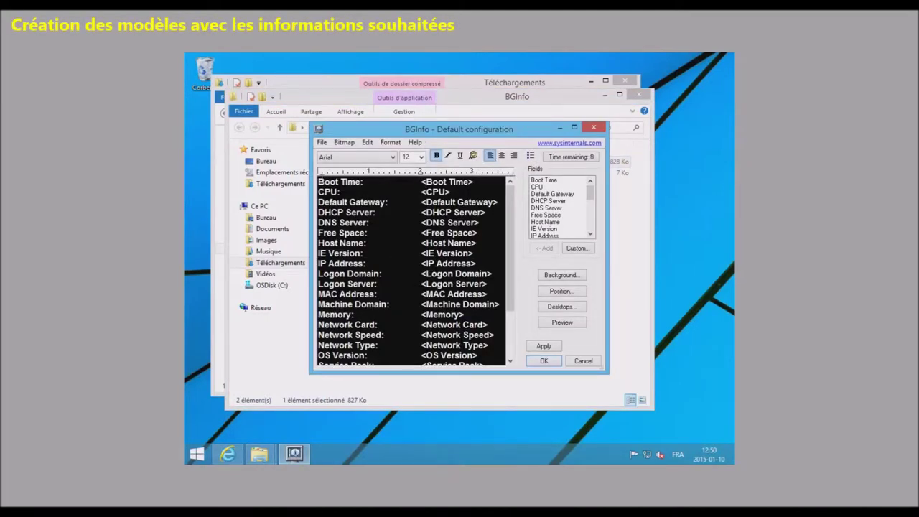
drag(318, 181, 498, 223)
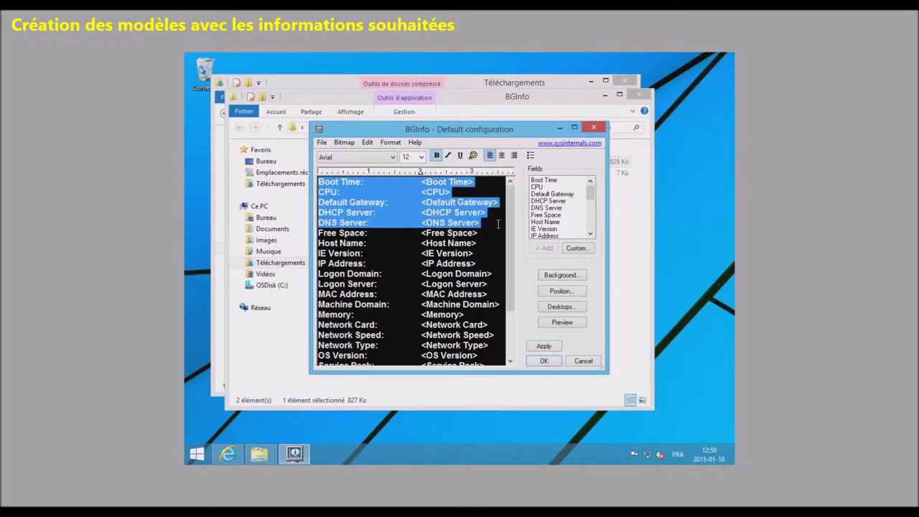
key(Delete)
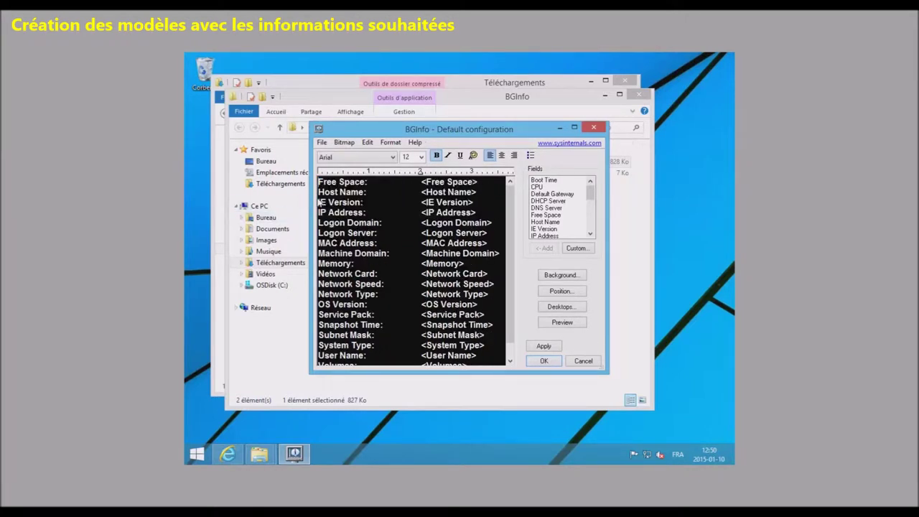
- Delete the text of the IE Version and Logon Domain lines from the template
mouse_move(319, 202)
mouse_down()
mouse_move(460, 203)
mouse_move(321, 203)
mouse_up()
click(478, 203)
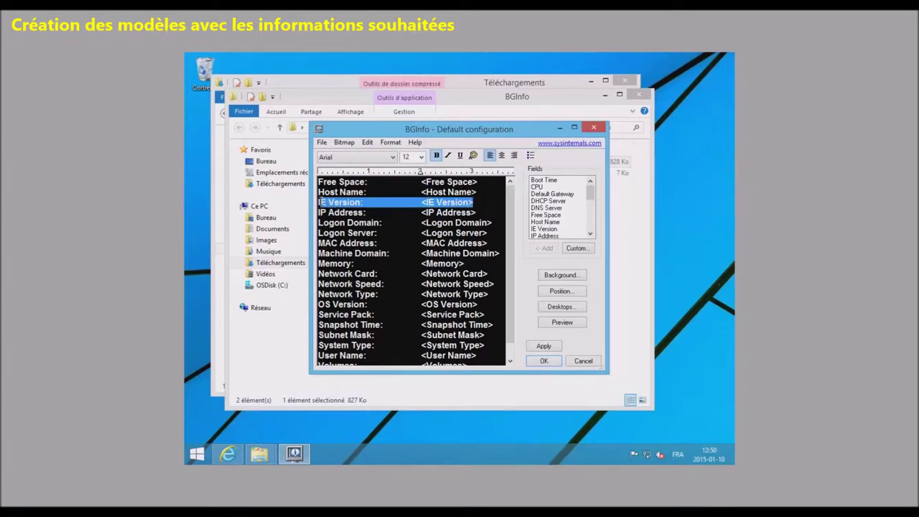
key(Delete)
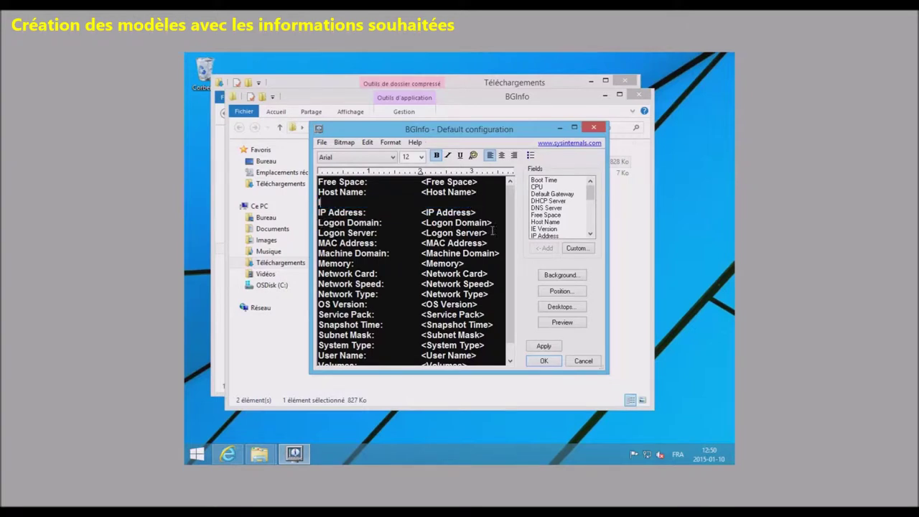
drag(493, 224, 318, 223)
key(Delete)
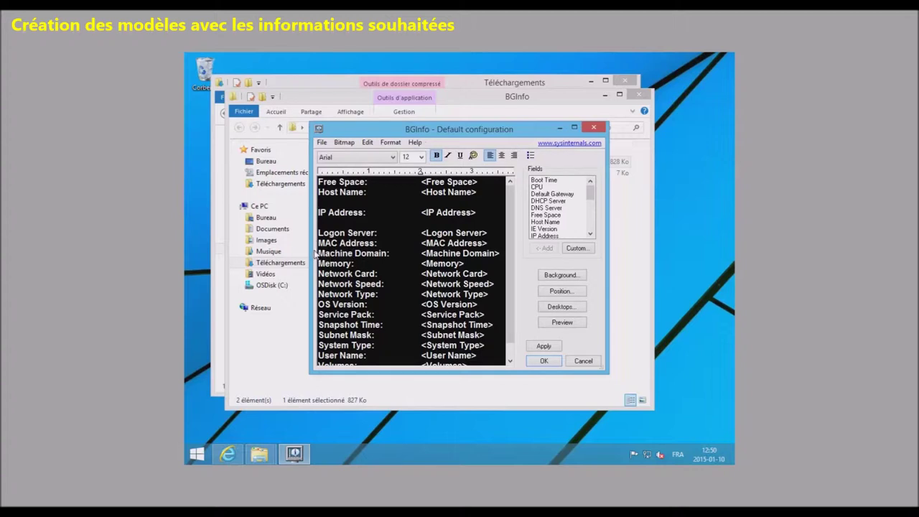
- Delete the MAC Address, Machine Domain, Network Card, Network Speed and Network Type lines
drag(318, 239, 500, 253)
key(Delete)
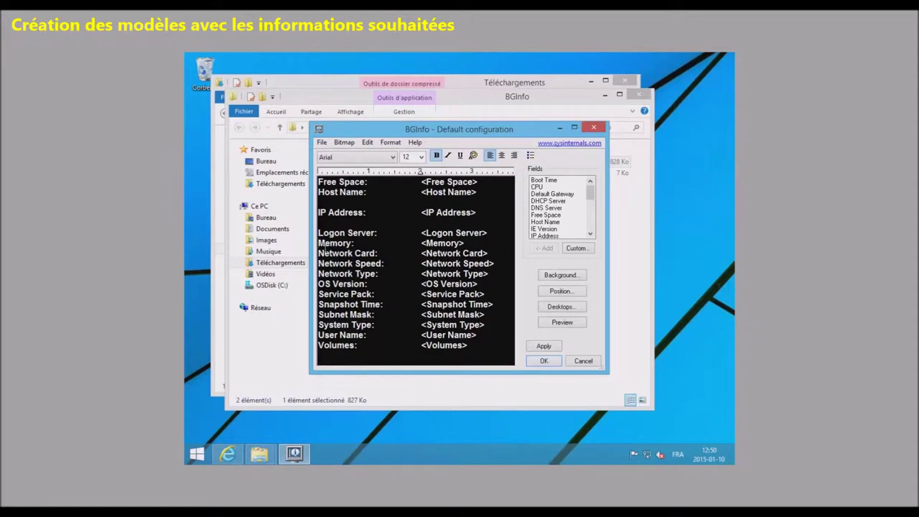
drag(318, 253, 493, 276)
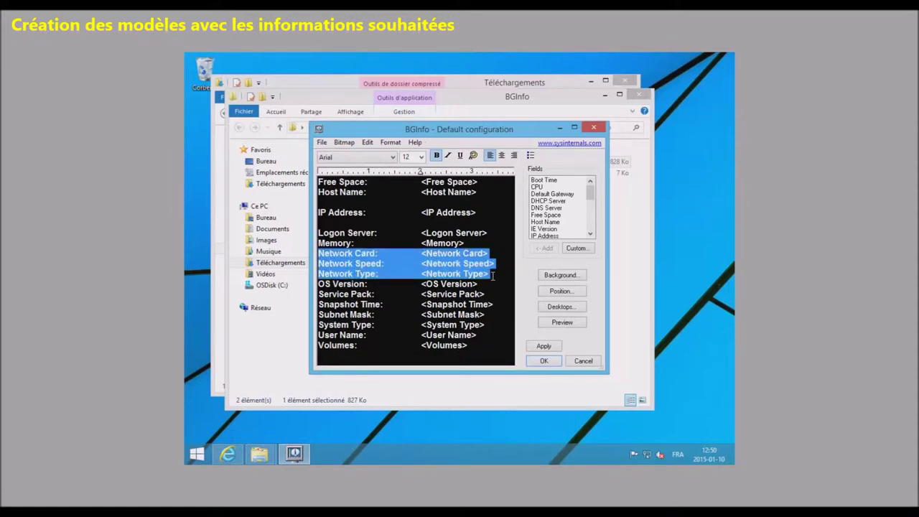
key(Delete)
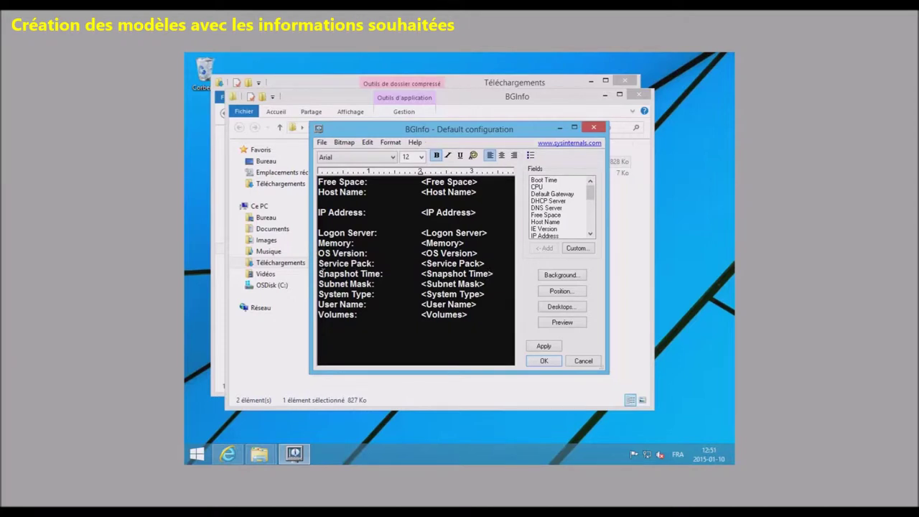
- Delete the Snapshot Time, Subnet Mask and System Type lines between Service Pack and User Name
drag(320, 274, 488, 293)
key(Delete)
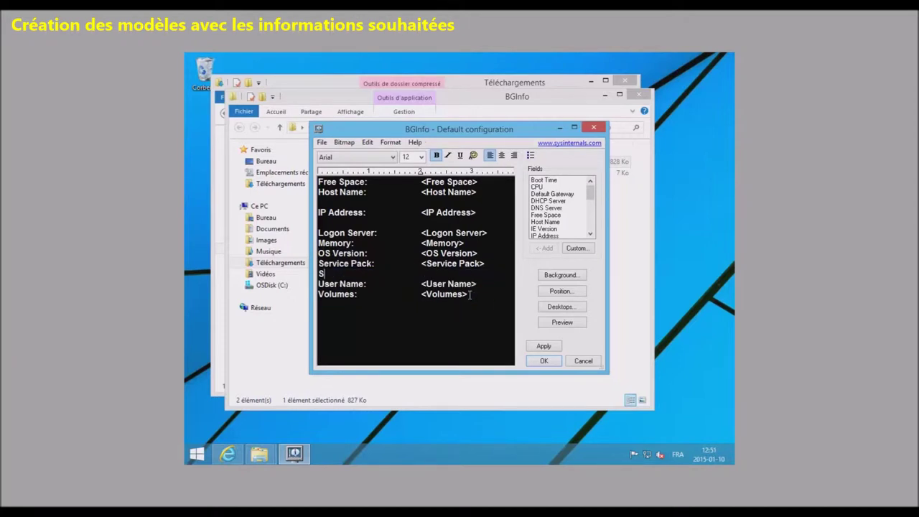
drag(324, 275, 318, 282)
key(Delete)
- Move the Host Name line to the very start of the template, with a blank line separating it from Free Space
drag(483, 191, 322, 194)
key(ctrl+c)
key(Delete)
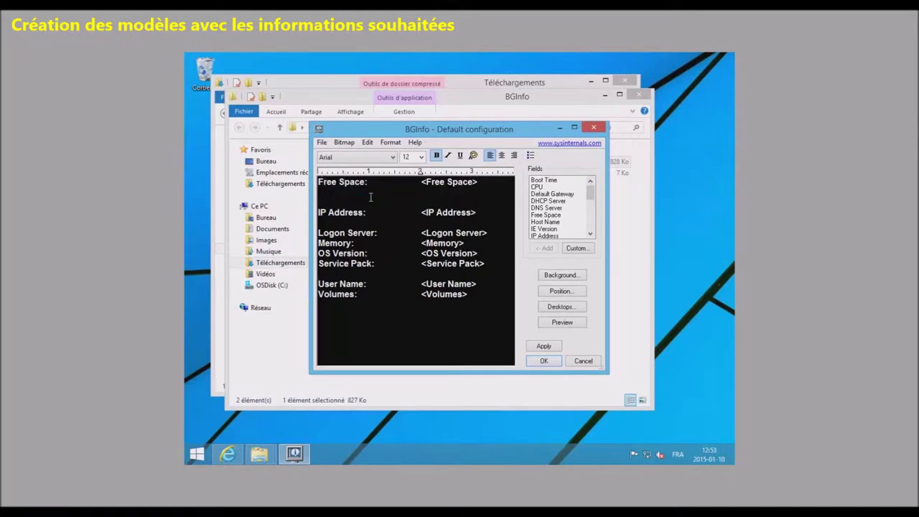
key(Up)
key(Return)
key(Return)
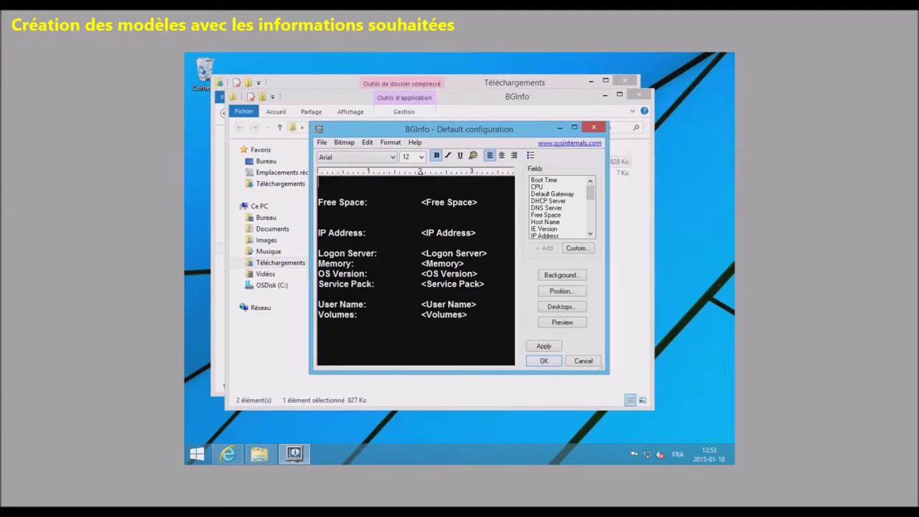
key(ctrl+v)
- Format the Host Name line in red at font size 14
drag(478, 182, 317, 185)
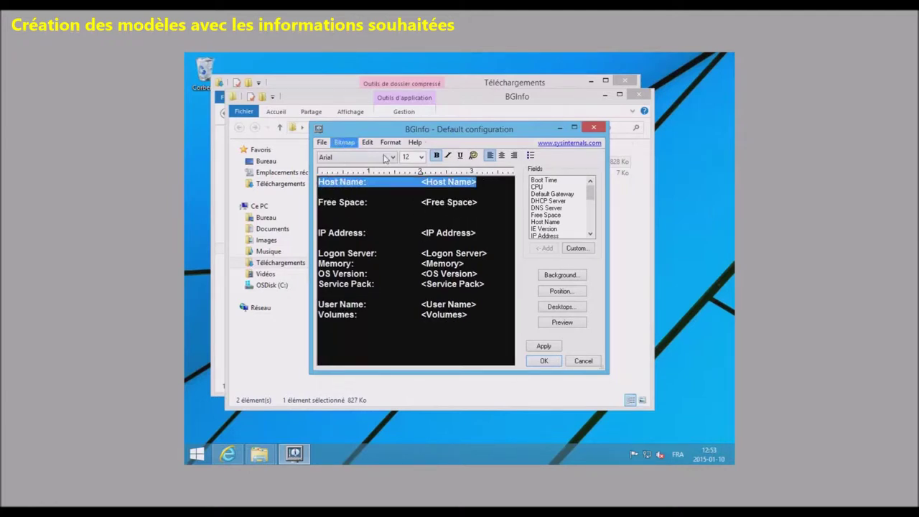
click(473, 156)
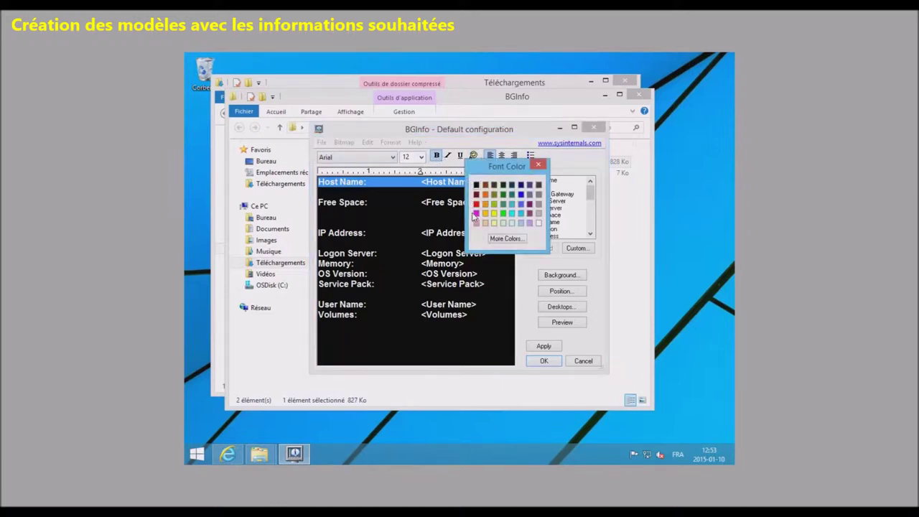
click(477, 207)
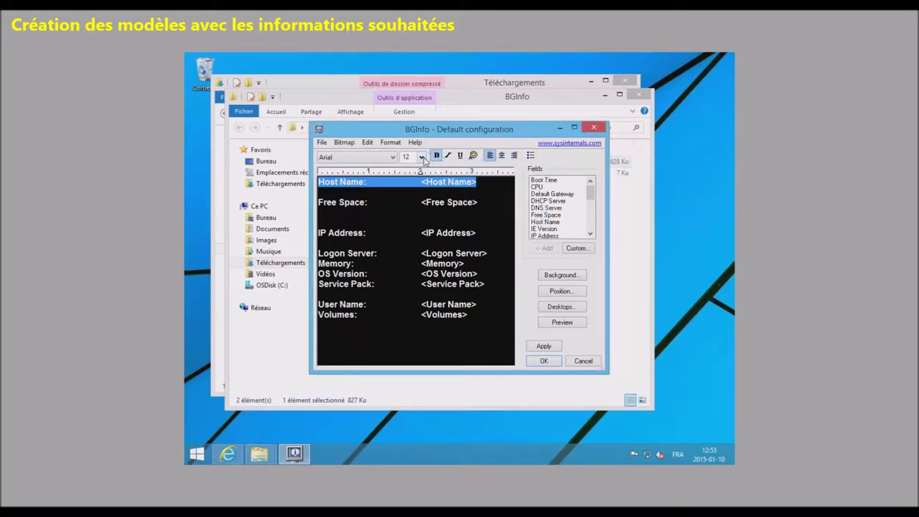
click(421, 157)
click(358, 200)
- Add a separator line of dashes directly under the Host Name line, spanning its width
click(352, 198)
text(-------------------)
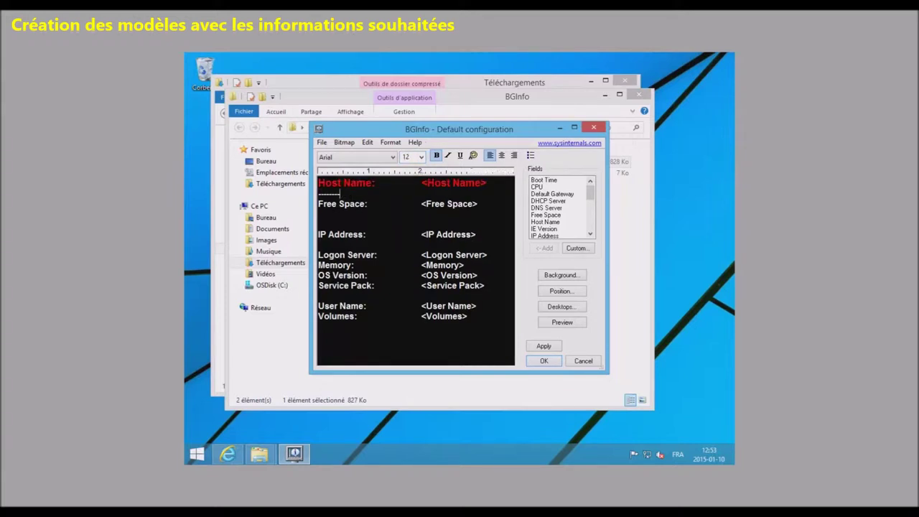
text(------------------)
- Move the Free Space line below Volumes and the User Name line above IP Address
drag(477, 204, 427, 331)
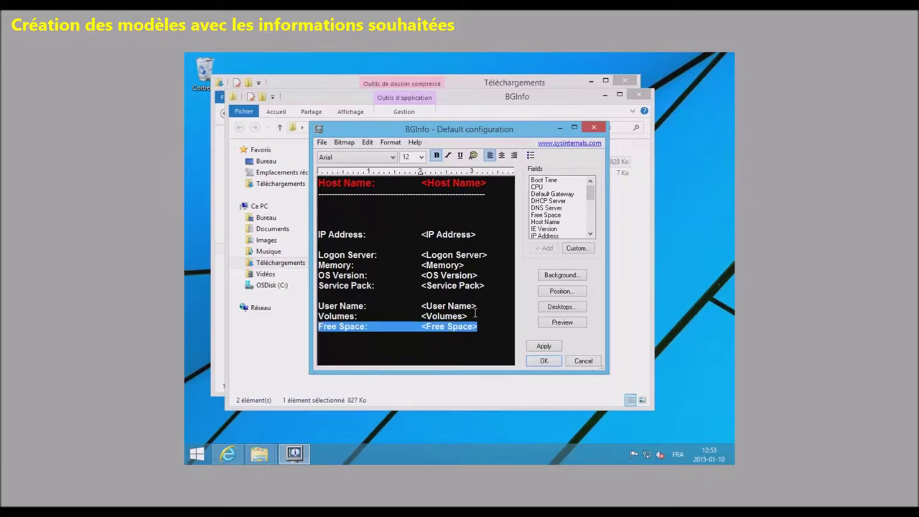
drag(477, 313, 401, 313)
drag(474, 304, 339, 222)
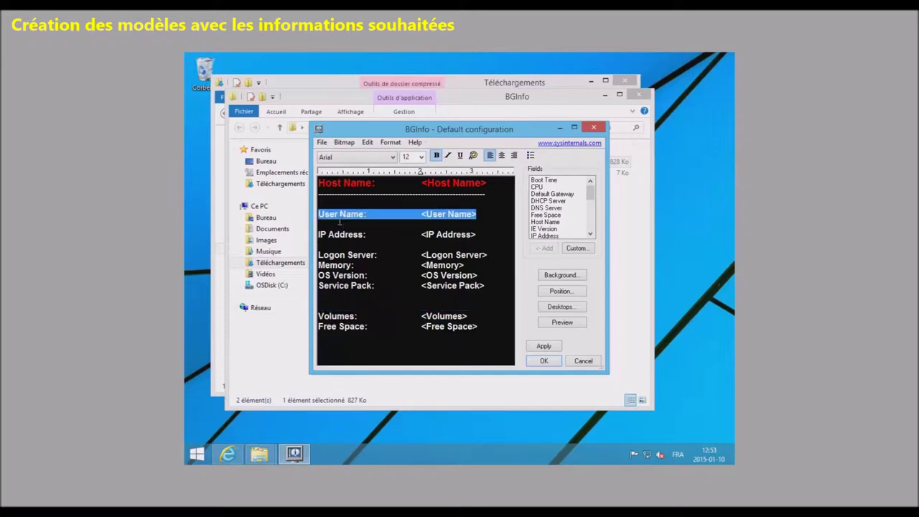
- Delete the Volumes line and surplus blank lines, and place Free Space directly below Service Pack
drag(474, 316, 298, 317)
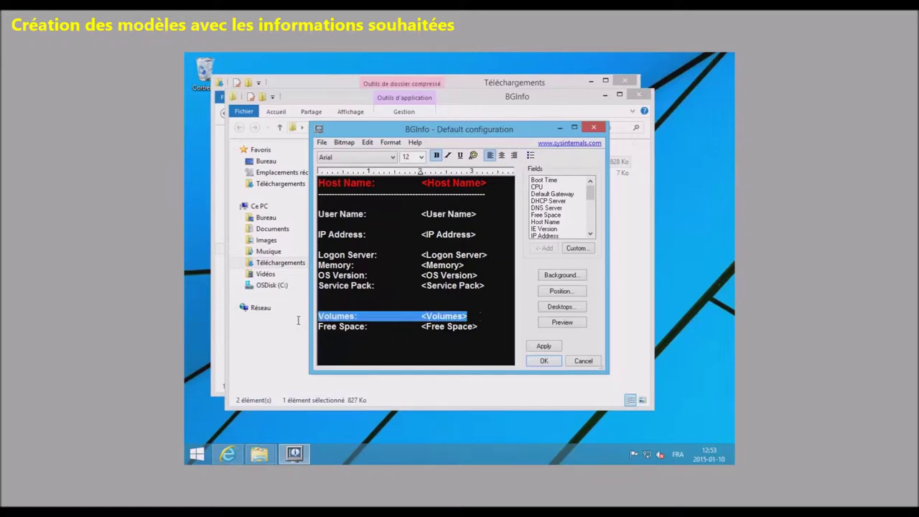
key(Delete)
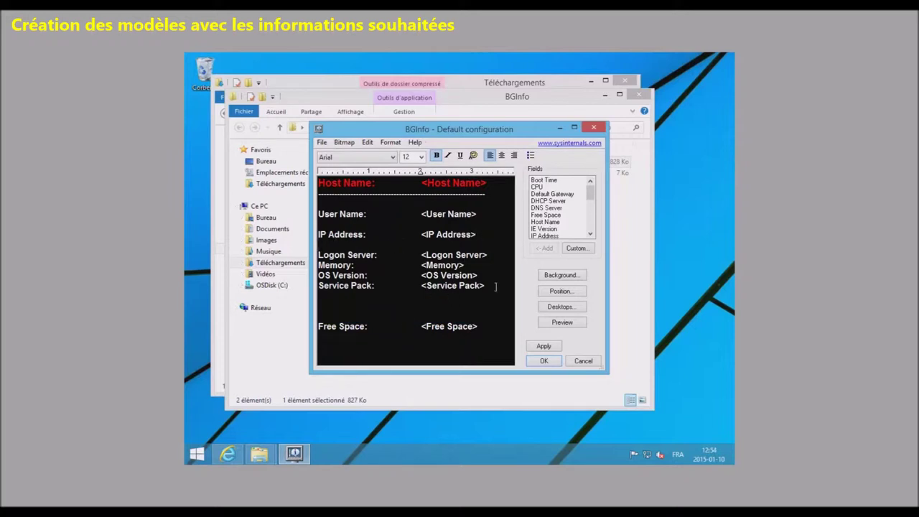
key(Delete)
drag(478, 316, 319, 287)
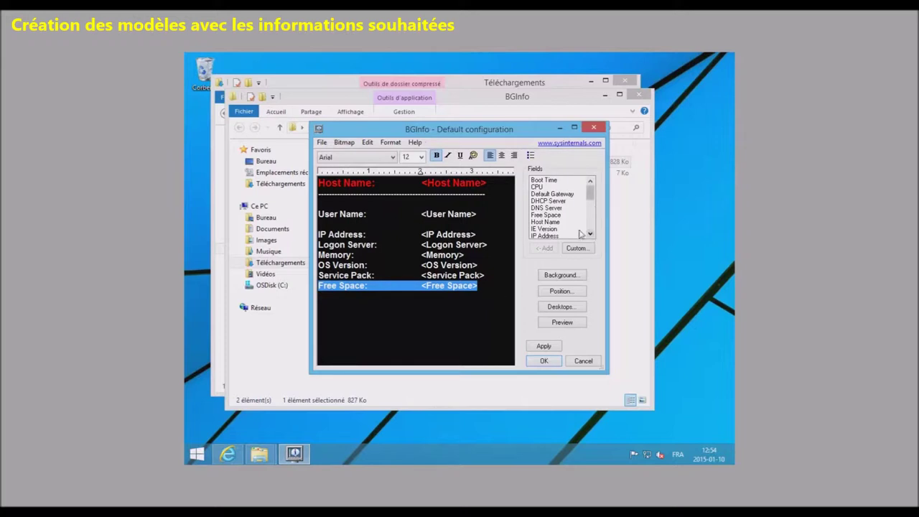
- Replace the Free Space line with the System Type field
click(590, 234)
click(590, 234)
click(591, 235)
click(590, 234)
click(590, 234)
click(591, 234)
click(591, 234)
click(590, 234)
click(591, 234)
click(590, 235)
click(590, 234)
click(591, 234)
click(590, 234)
click(591, 234)
click(591, 235)
click(591, 234)
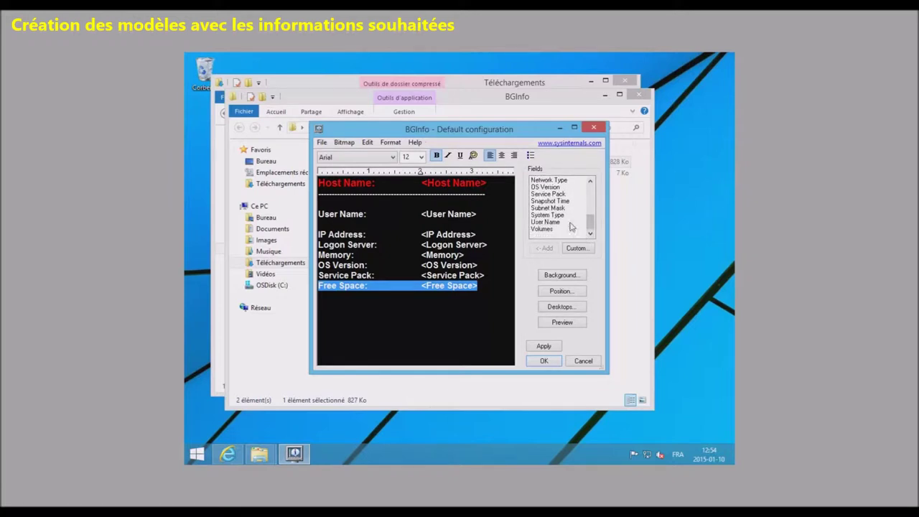
click(560, 216)
double_click(557, 216)
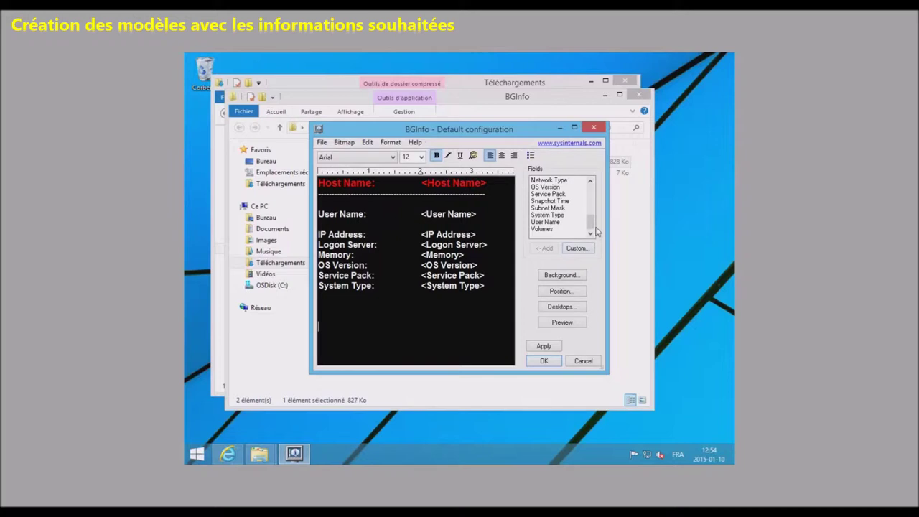
drag(592, 224, 596, 204)
- Rename the Host Name label to "Nom" and the User Name label to "Utilisateur", removing the blank line above the latter
drag(372, 186, 311, 183)
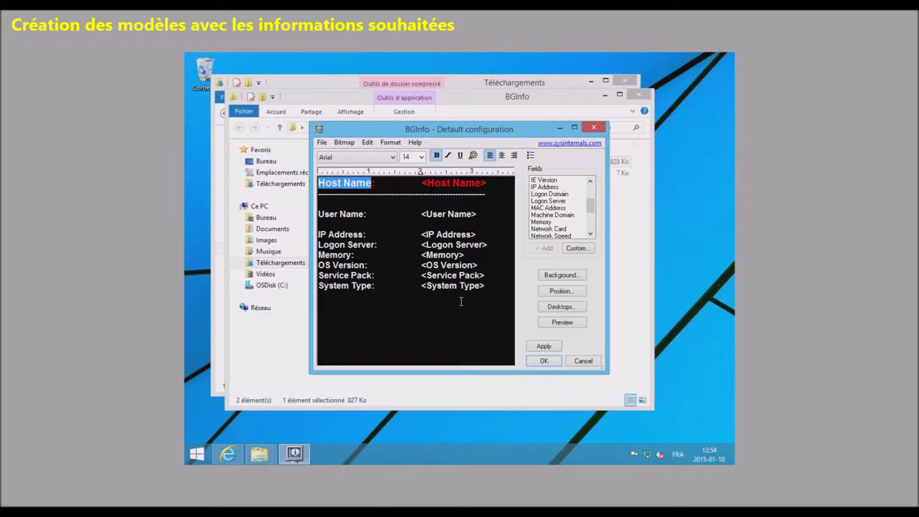
text(Nom)
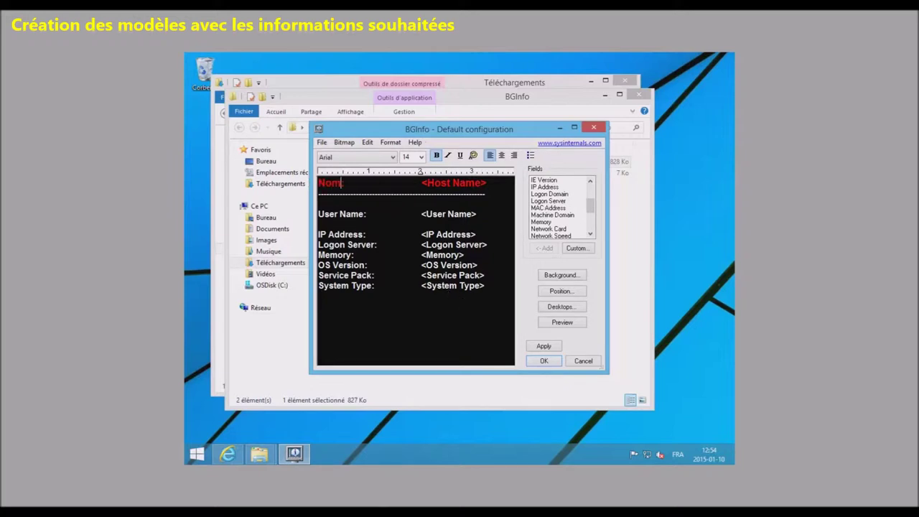
text(:)
drag(365, 214, 310, 207)
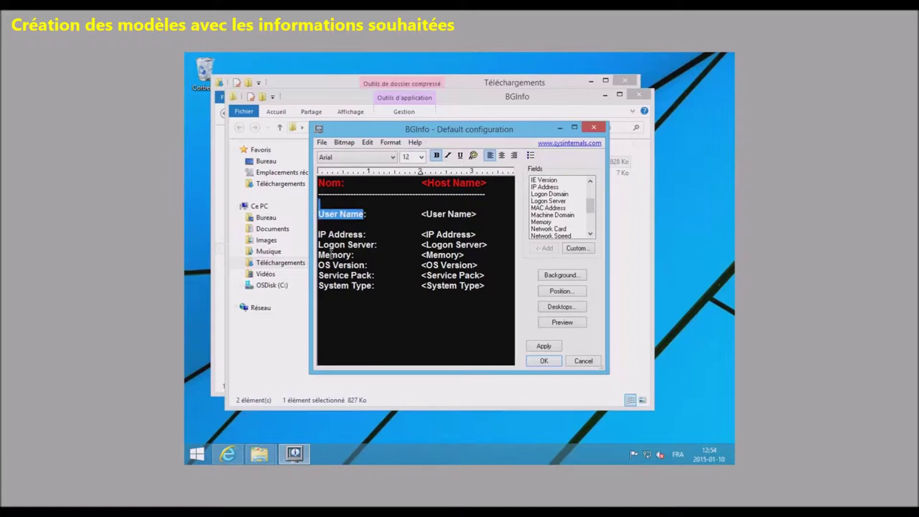
text(Utilisate)
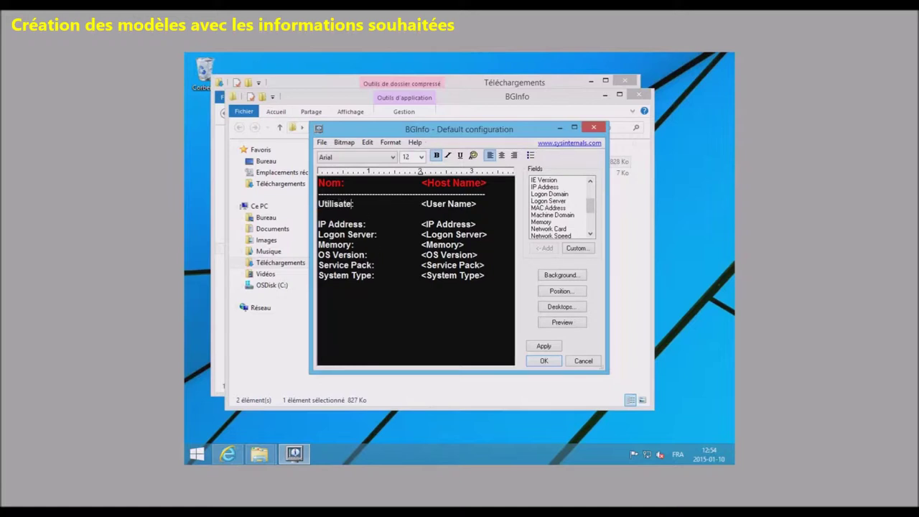
text(ur:)
- Rename the IP Address label to "IP" and the Memory label to "Mémoire"
drag(366, 224, 319, 225)
text(IP)
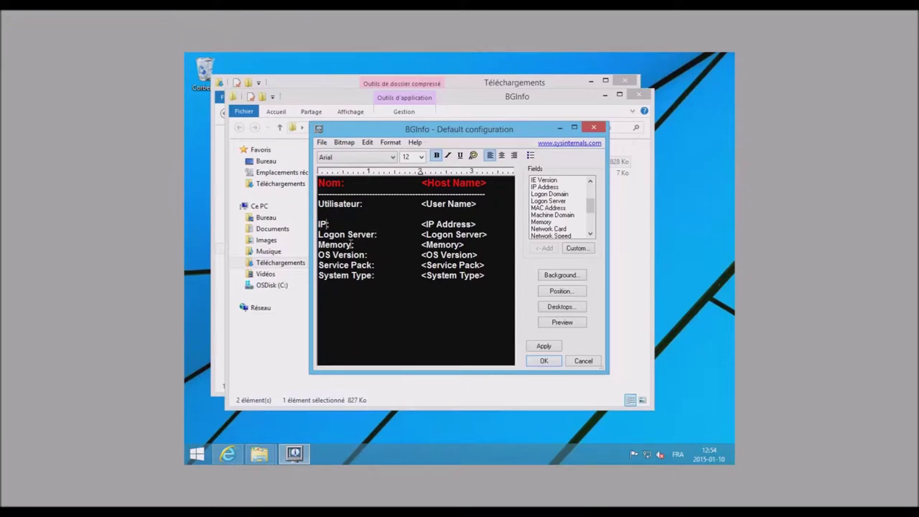
drag(351, 245, 306, 247)
text(Mémoire)
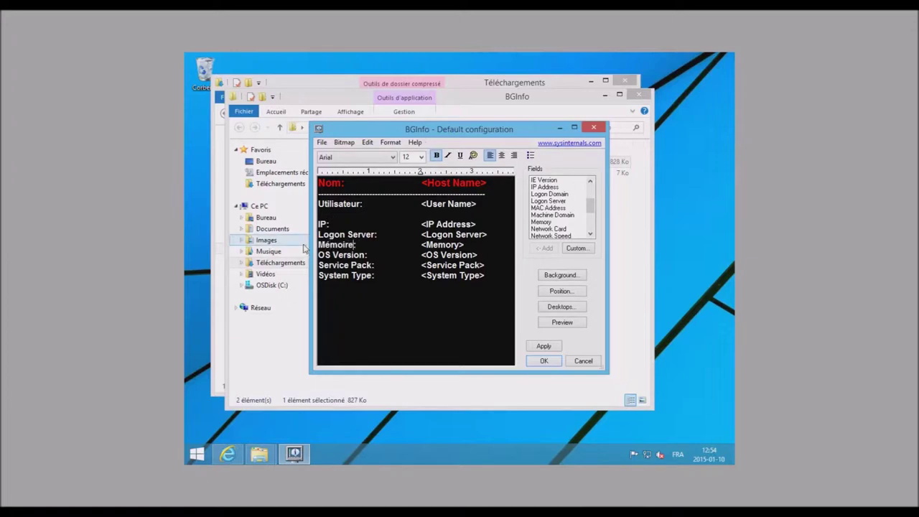
- Shorten the OS Version label to "OS" and the Service Pack label to "SP"
drag(365, 255, 332, 256)
key(BackSpace)
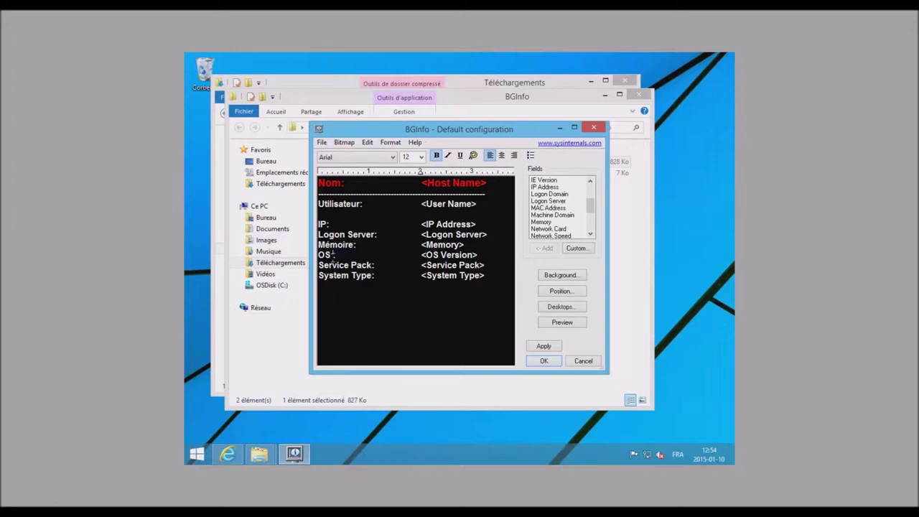
drag(373, 266, 325, 266)
key(BackSpace)
text(P)
- Set the font size of the lines from IP through System Type to 10
drag(497, 278, 318, 215)
click(393, 147)
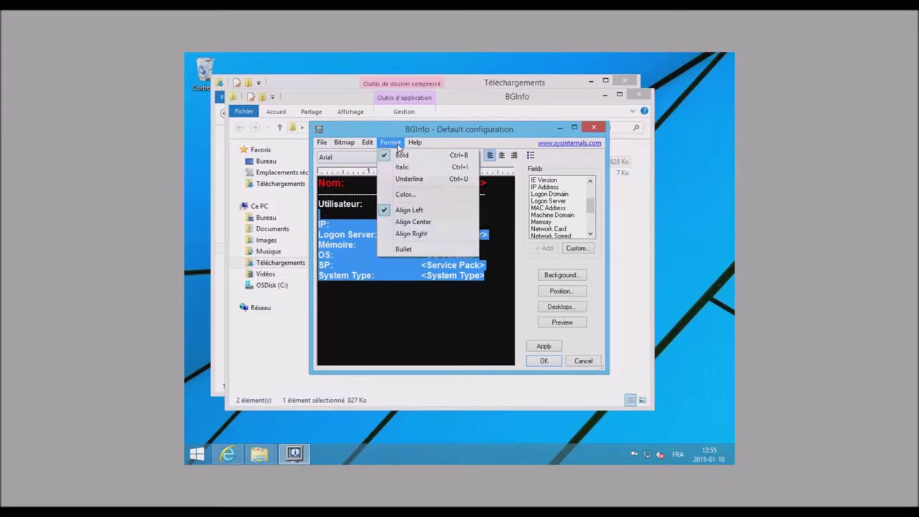
click(399, 148)
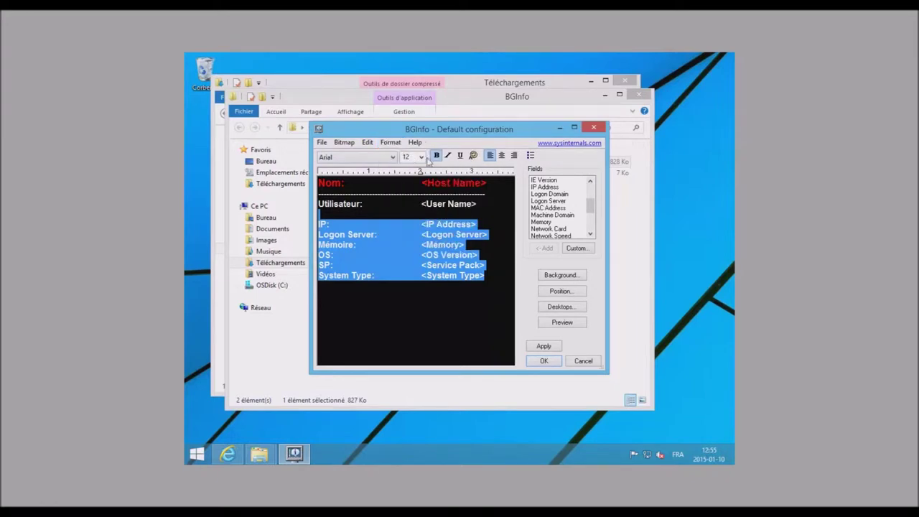
click(421, 156)
click(406, 199)
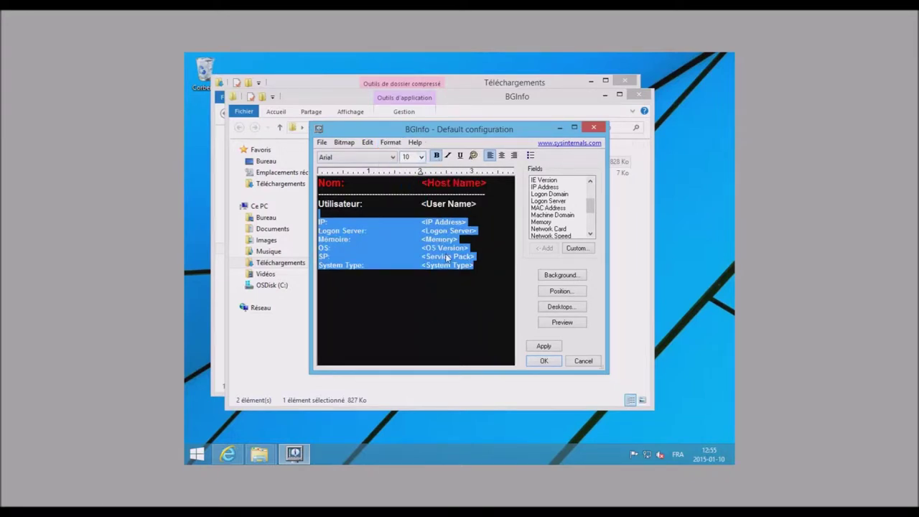
click(453, 309)
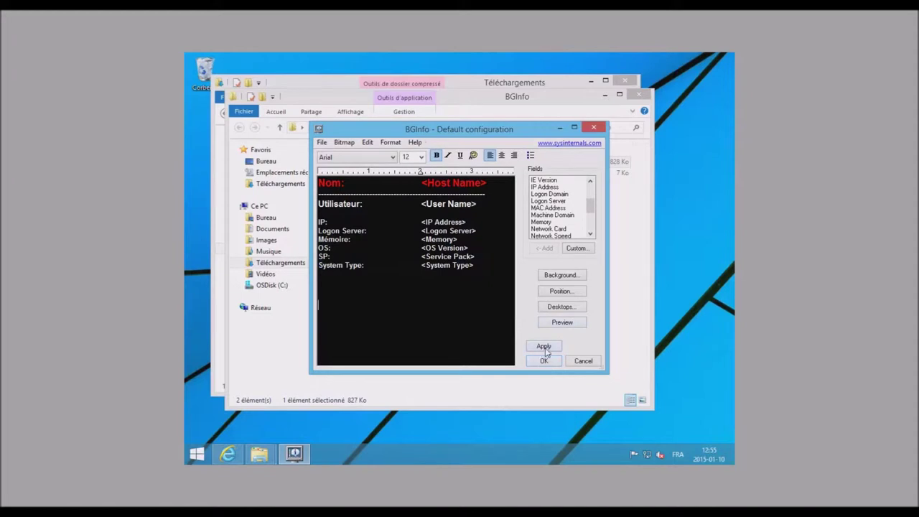
- Save the current configuration as a BGInfo file named "Serveurs" in the BGInfo downloads folder
click(322, 142)
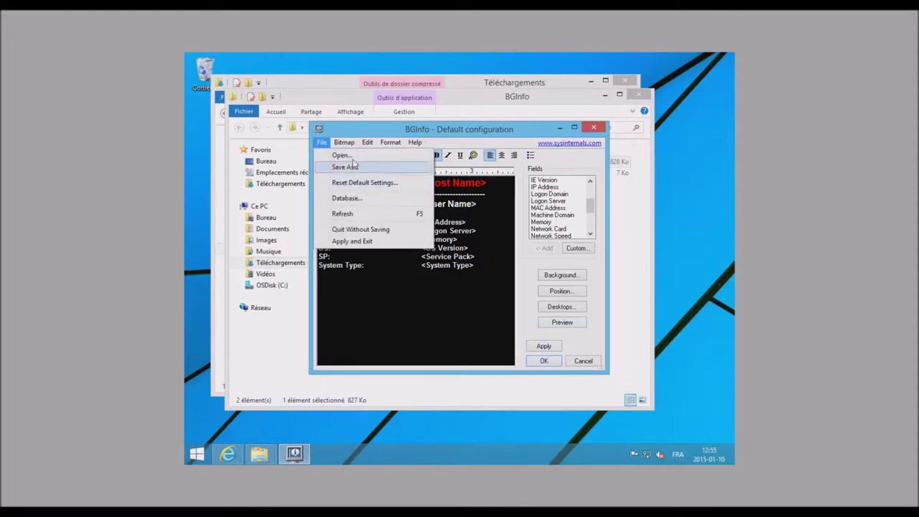
click(343, 166)
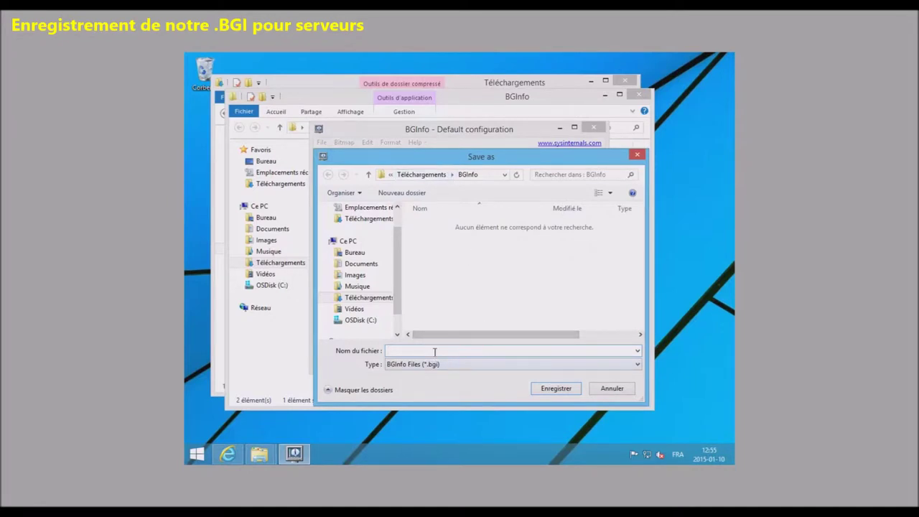
text(Serveurs)
click(558, 390)
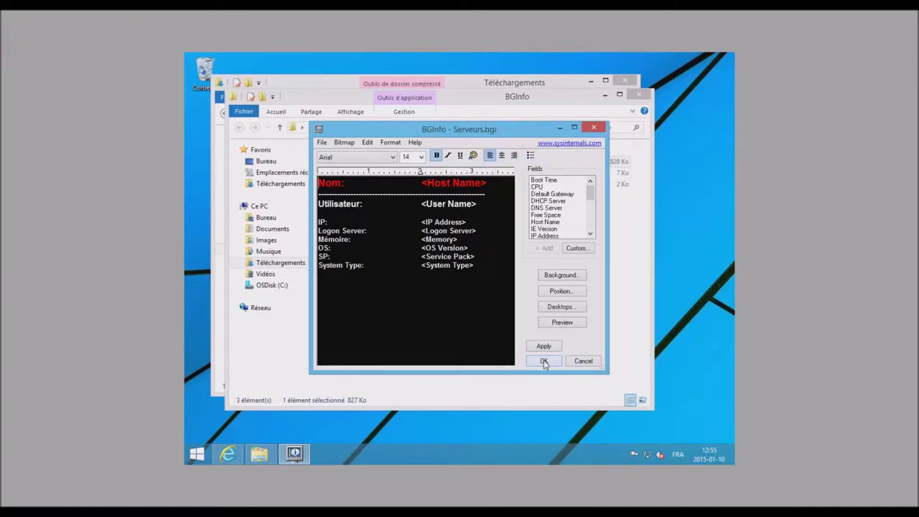
- Apply the server configuration to the desktop and clear the windows away from the displayed information block
click(547, 349)
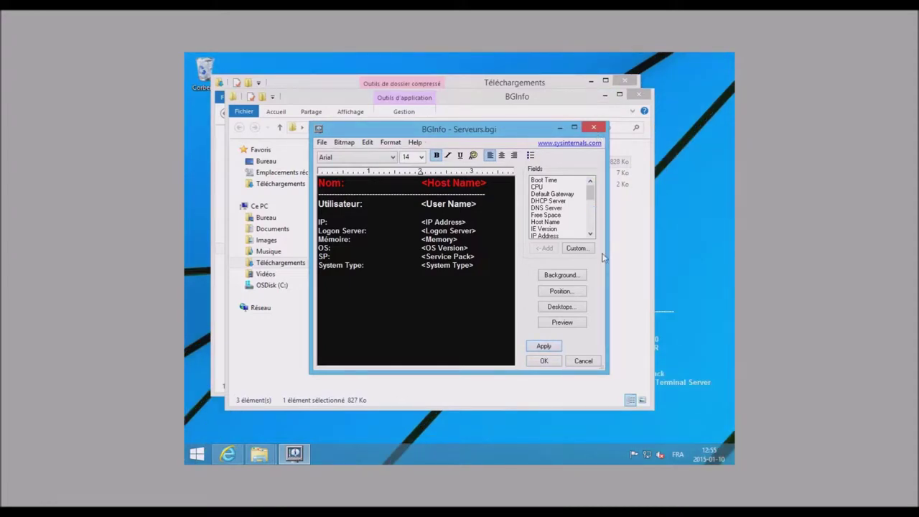
click(605, 95)
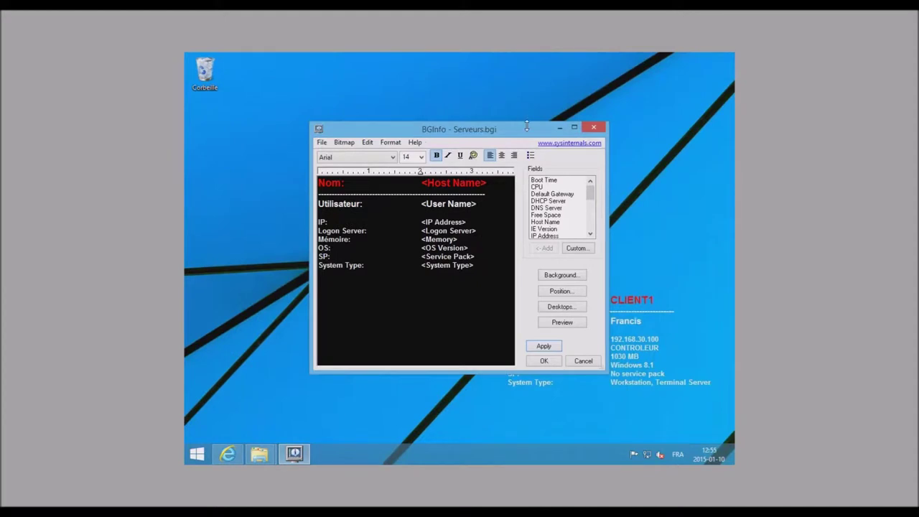
drag(463, 129, 386, 120)
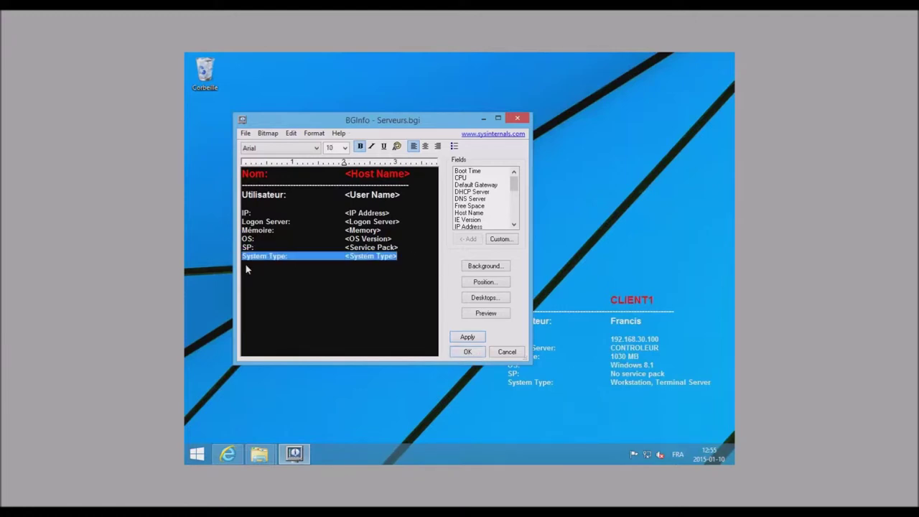
- Delete the System Type and SP lines from the template
key(Delete)
drag(404, 247, 241, 247)
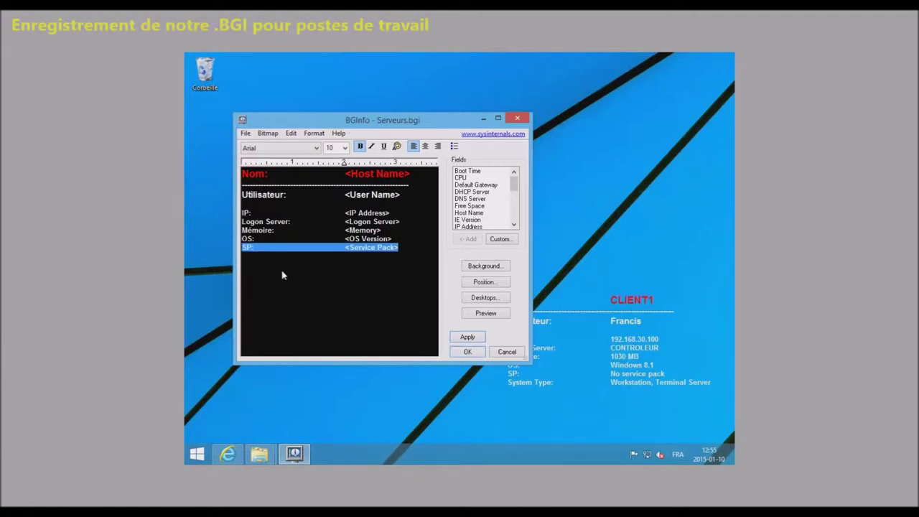
key(Delete)
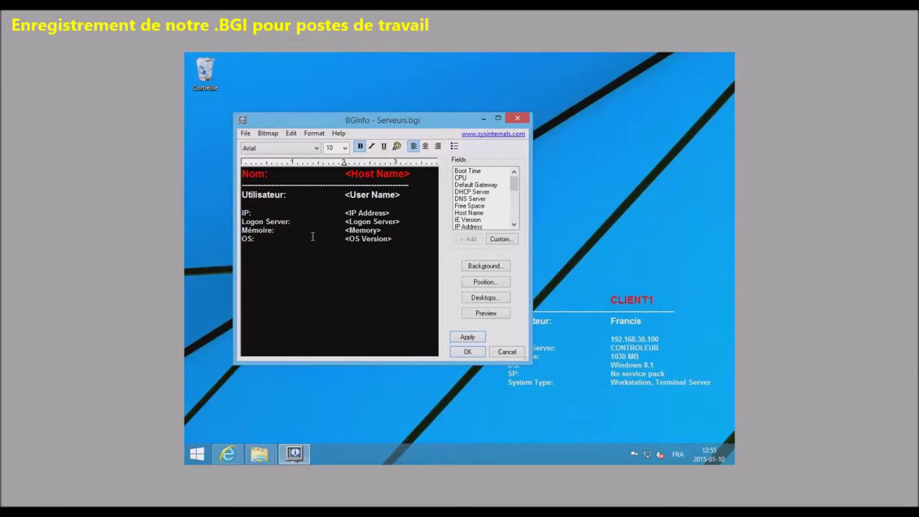
- Save the shortened configuration as "Postes.bgi", apply it to the desktop and close the configuration editor
click(245, 134)
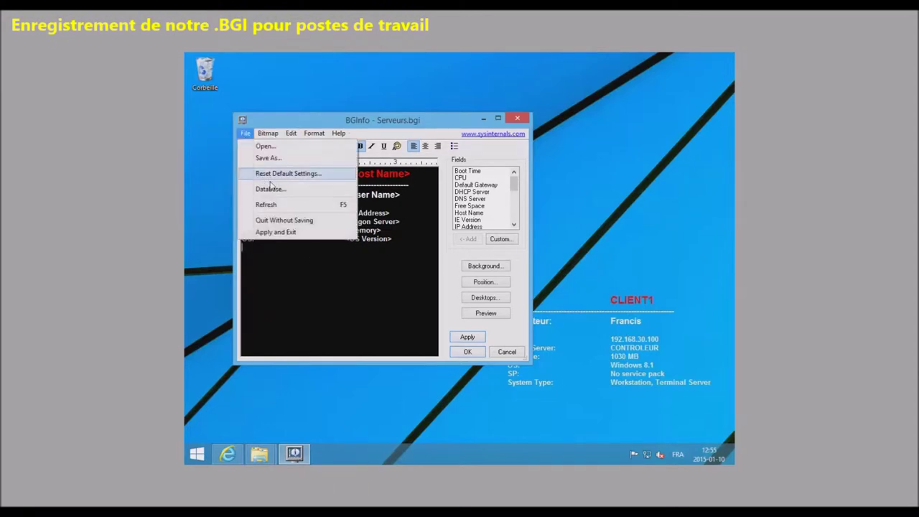
click(274, 161)
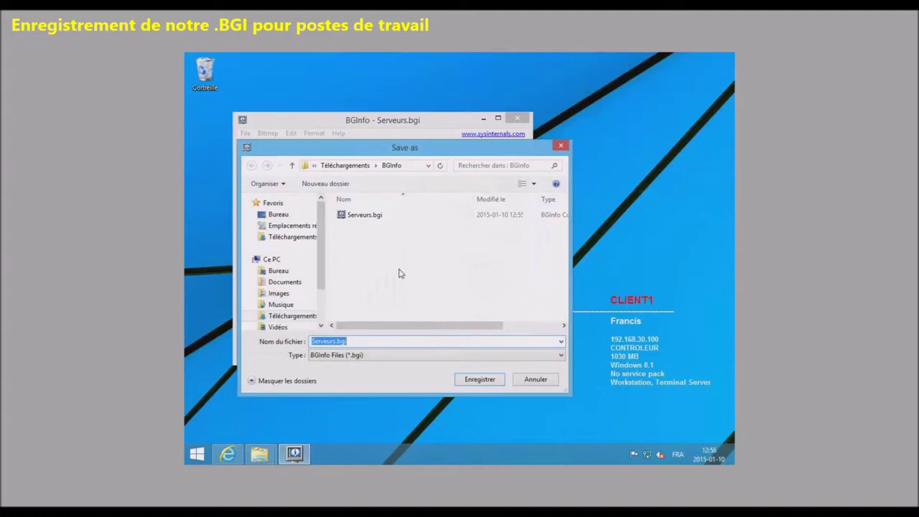
click(338, 342)
drag(335, 342, 295, 339)
text(Post)
click(480, 380)
click(467, 336)
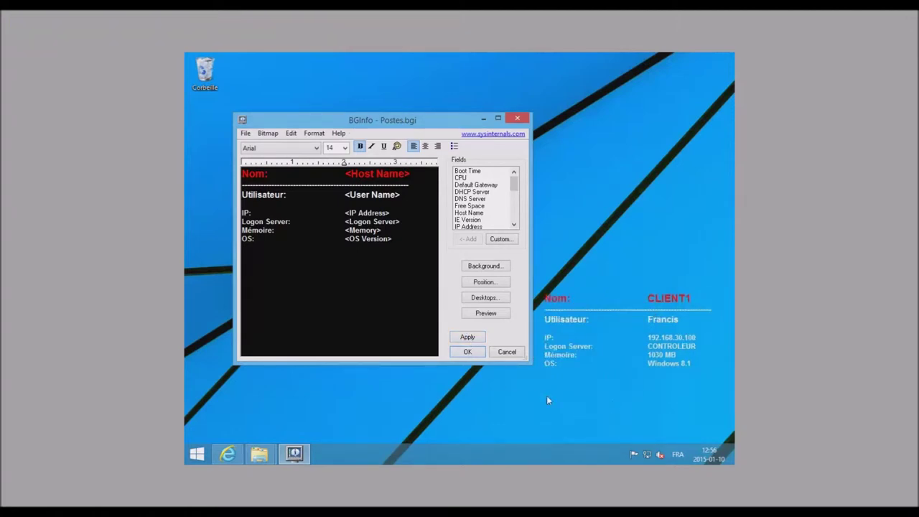
click(472, 355)
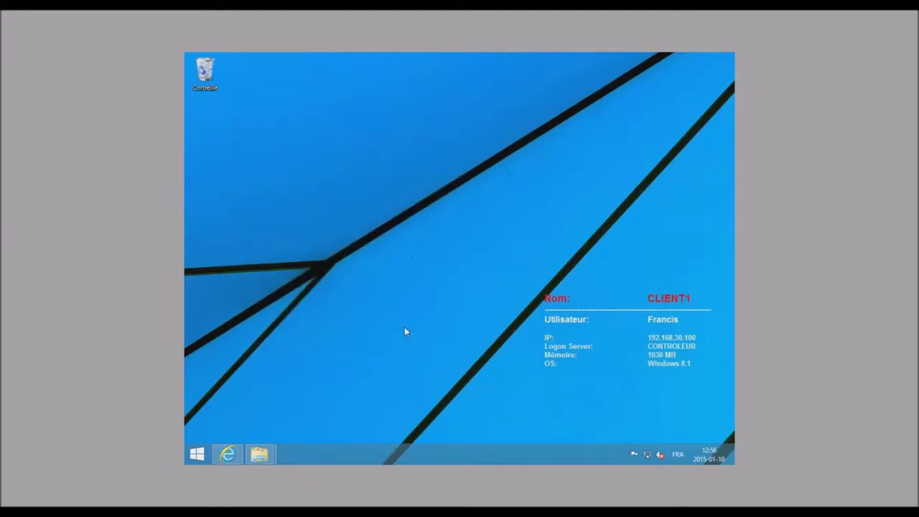
- Open the desktop background settings and set the picture location to "Arrière-plans du Bureau Windows"
right_click(337, 213)
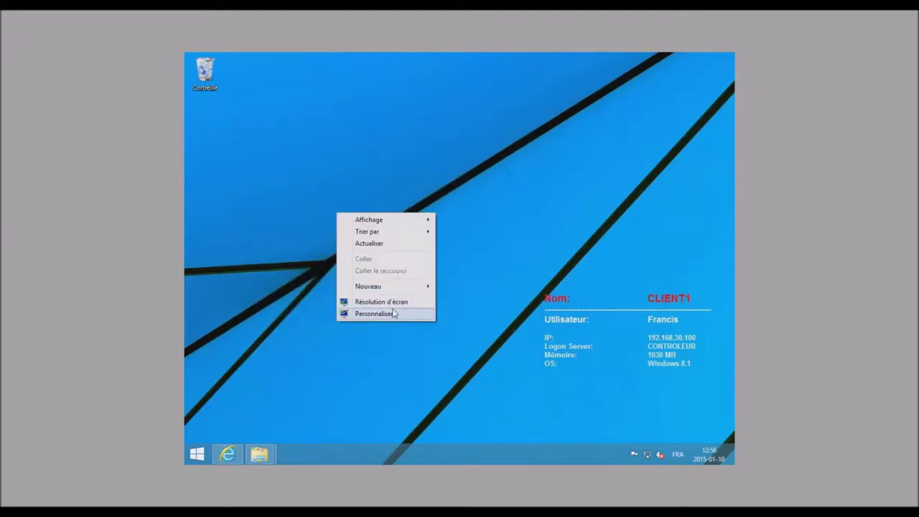
click(393, 314)
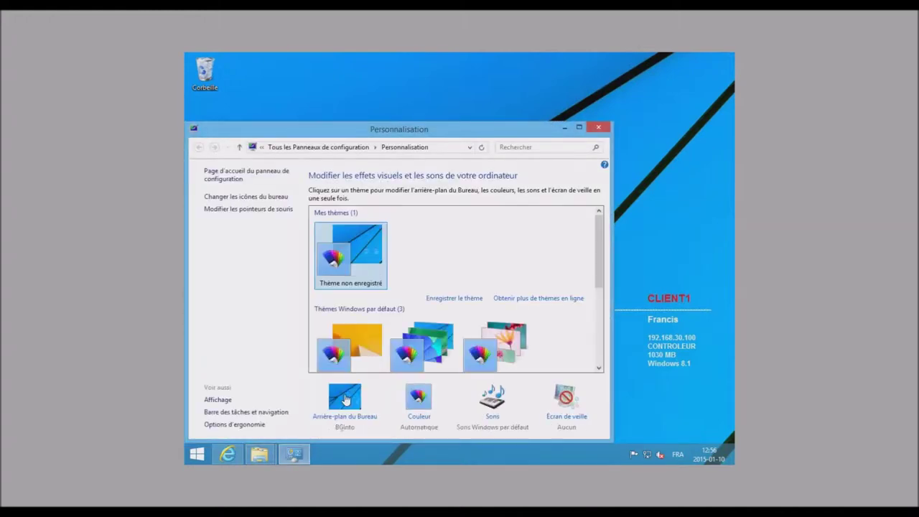
click(345, 400)
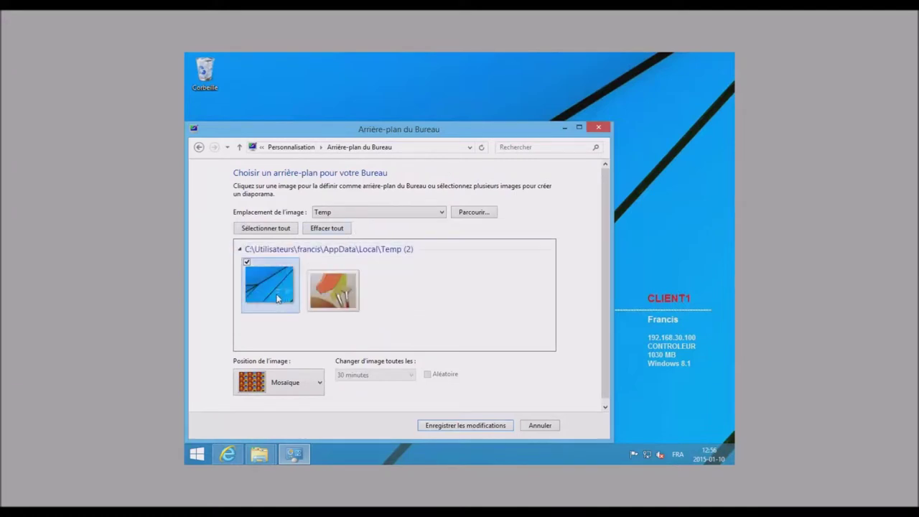
click(385, 213)
key(Up)
key(Return)
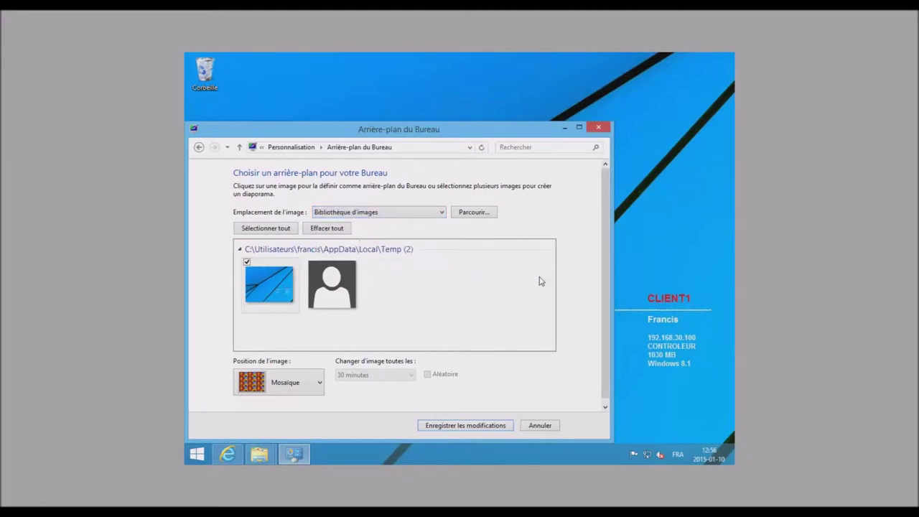
click(391, 213)
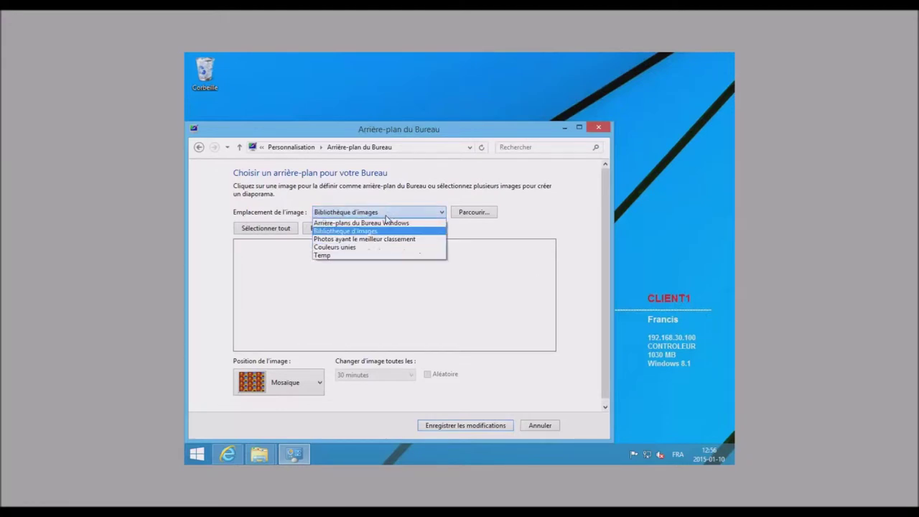
click(391, 223)
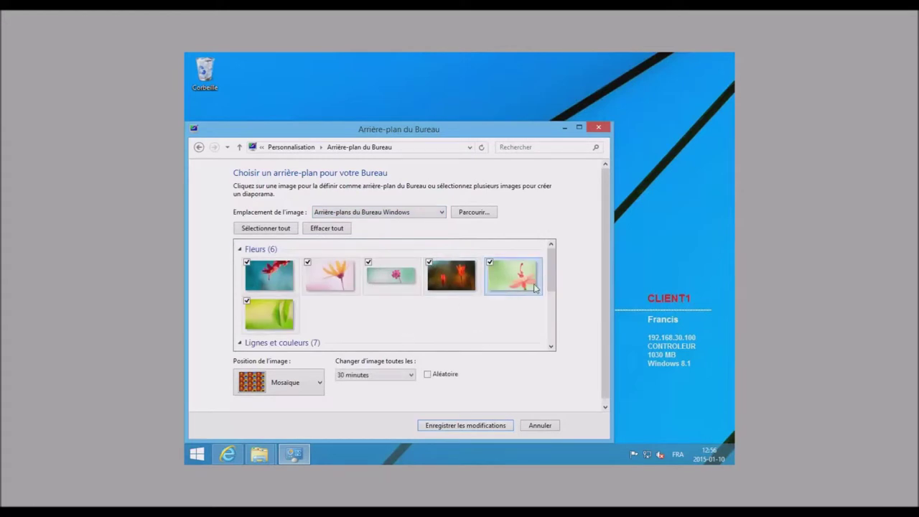
- Choose the blue Windows line-pattern wallpaper as the desktop background, save the change and close the personalization window
scroll(460, 287, down, 3)
click(259, 288)
click(465, 425)
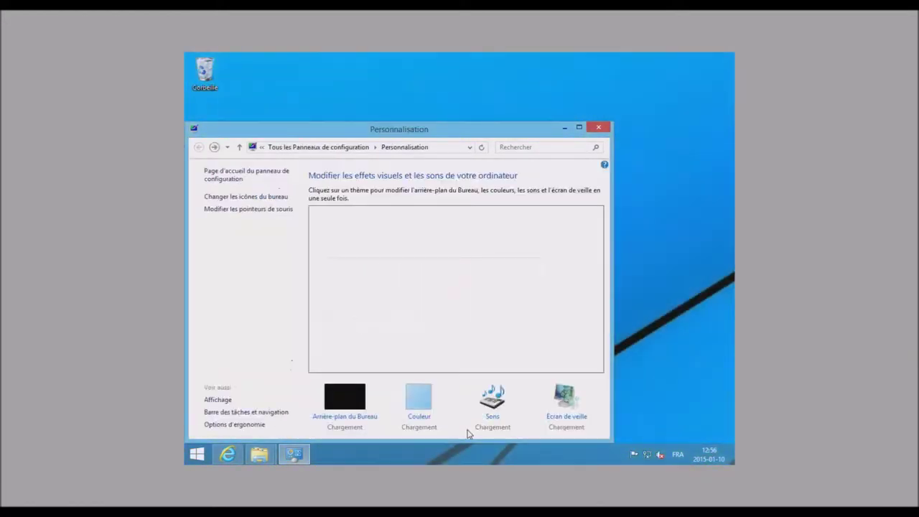
click(599, 129)
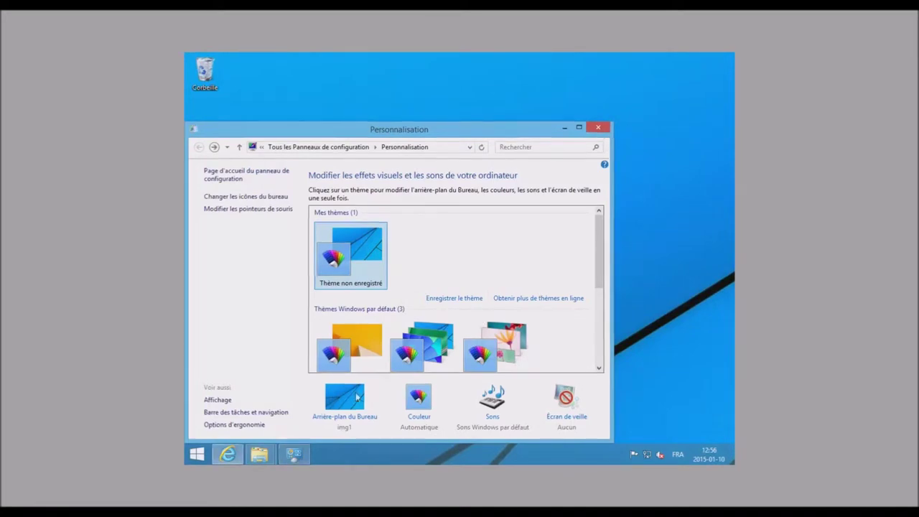
- In a new File Explorer window, browse to \\controleur and open its Logiciels2 share
right_click(263, 461)
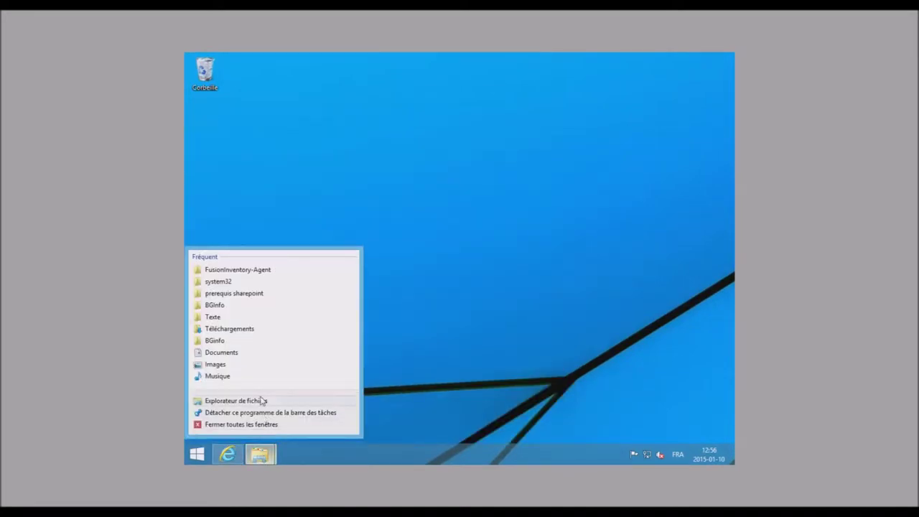
click(262, 404)
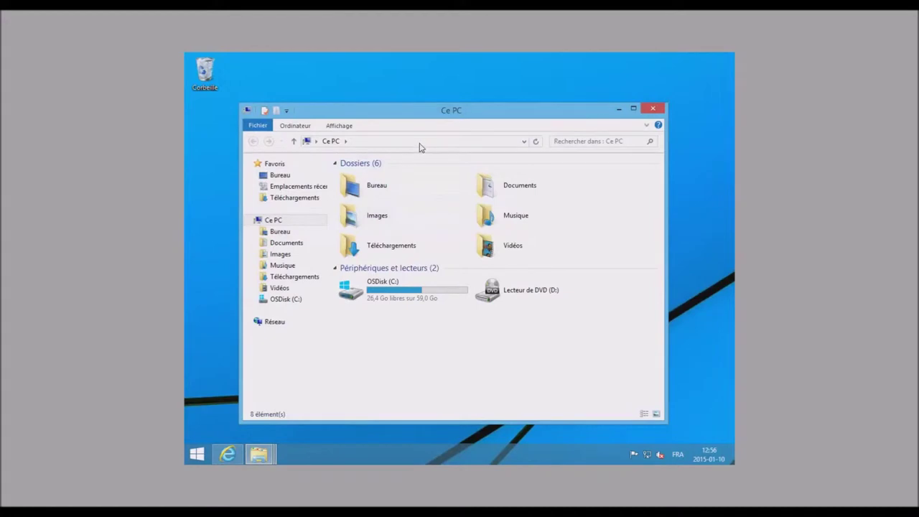
click(424, 145)
text(\\)
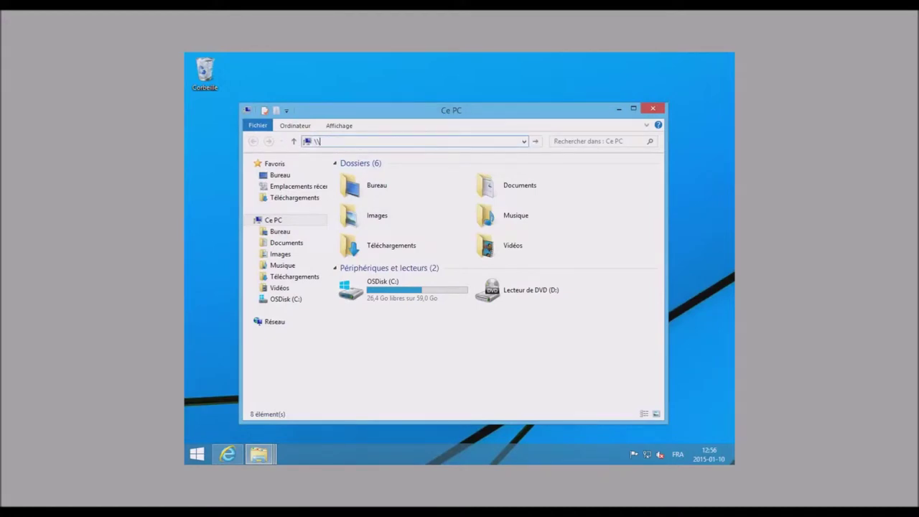
text(controleur)
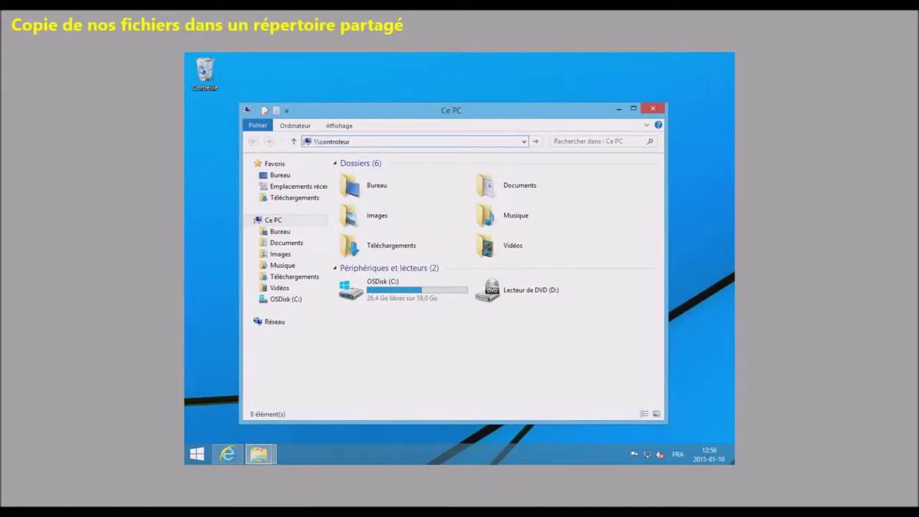
key(Return)
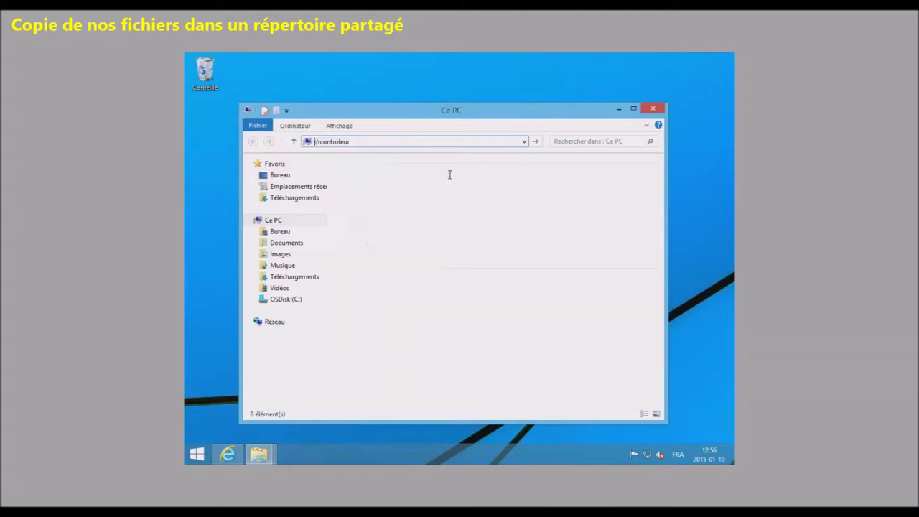
double_click(499, 181)
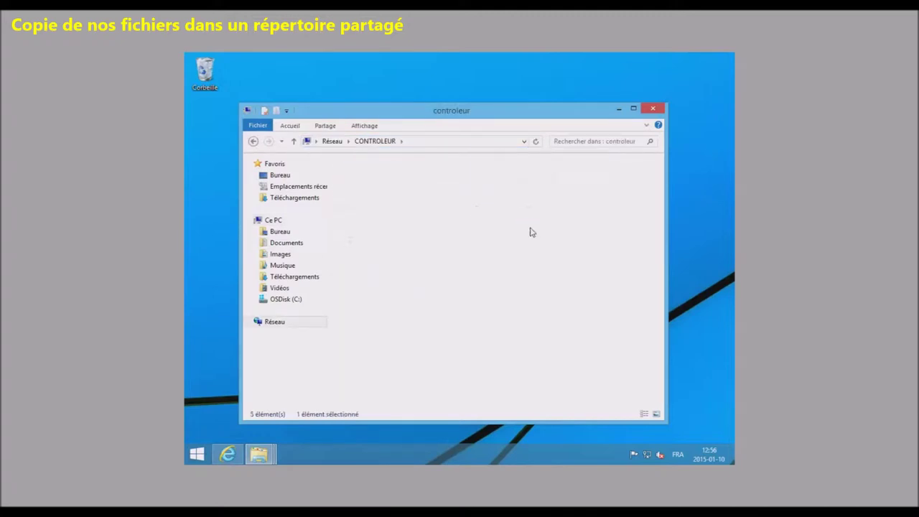
drag(420, 116, 452, 73)
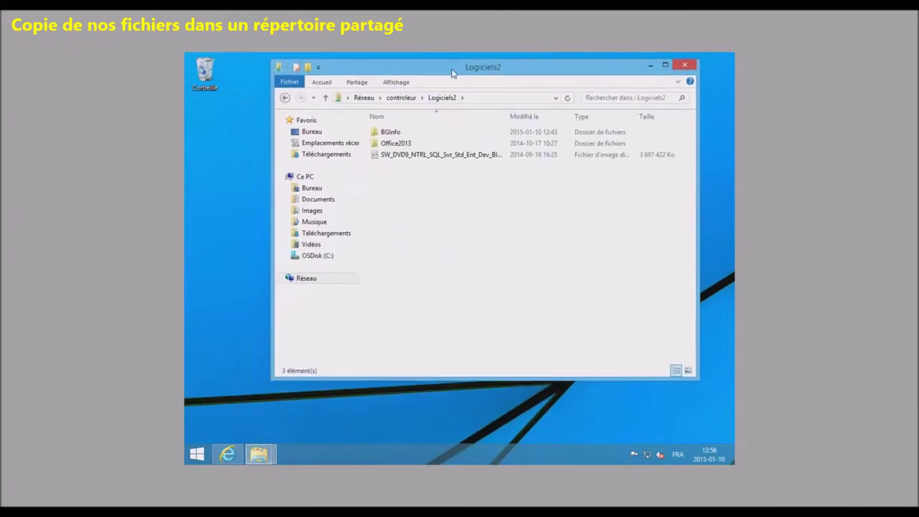
click(391, 132)
right_click(387, 130)
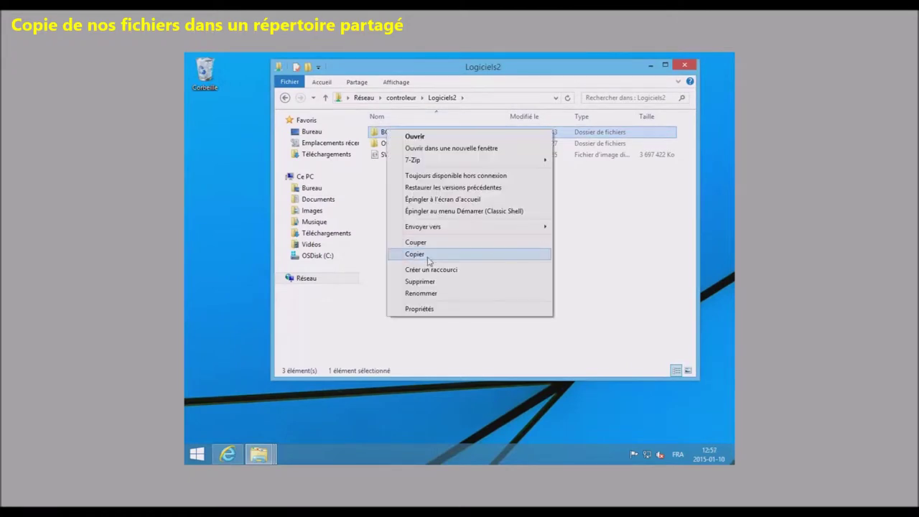
click(432, 289)
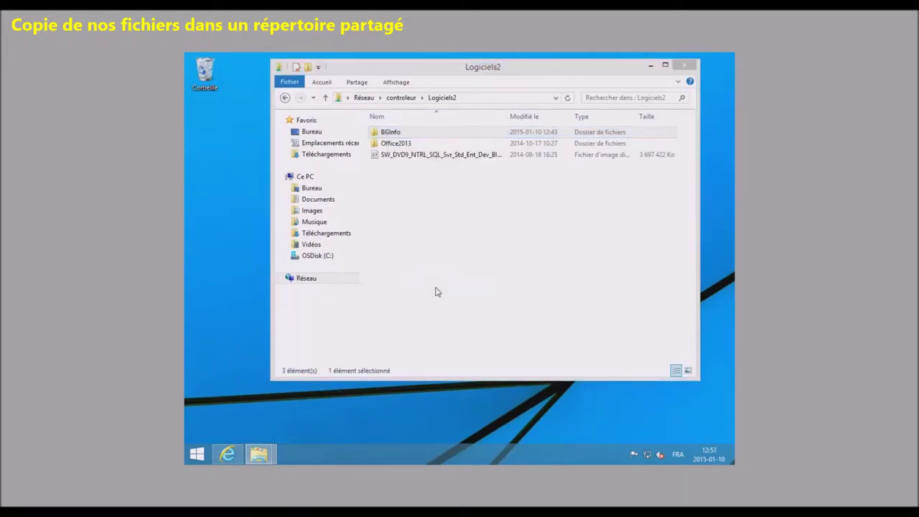
click(505, 300)
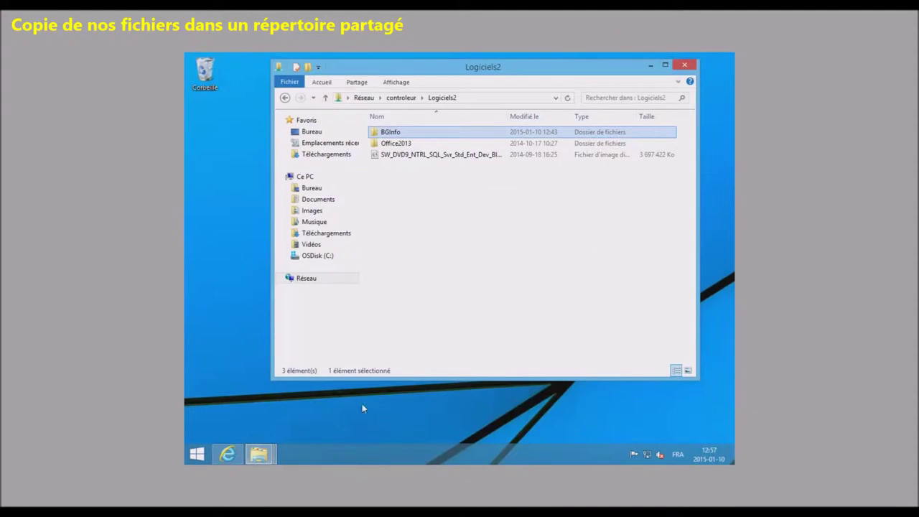
click(540, 206)
- Arrange the local BGInfo folder window below the Logiciels2 window and open the BGInfo folder on the share
mouse_move(259, 454)
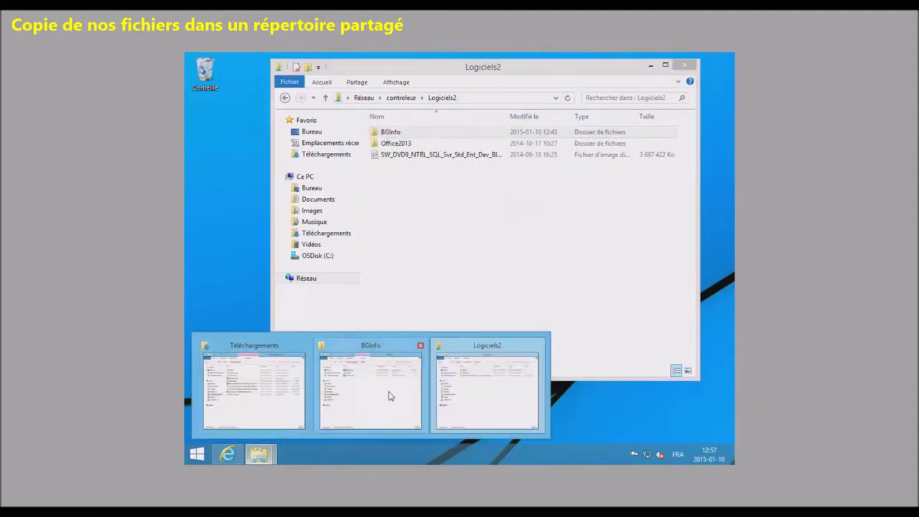
click(390, 396)
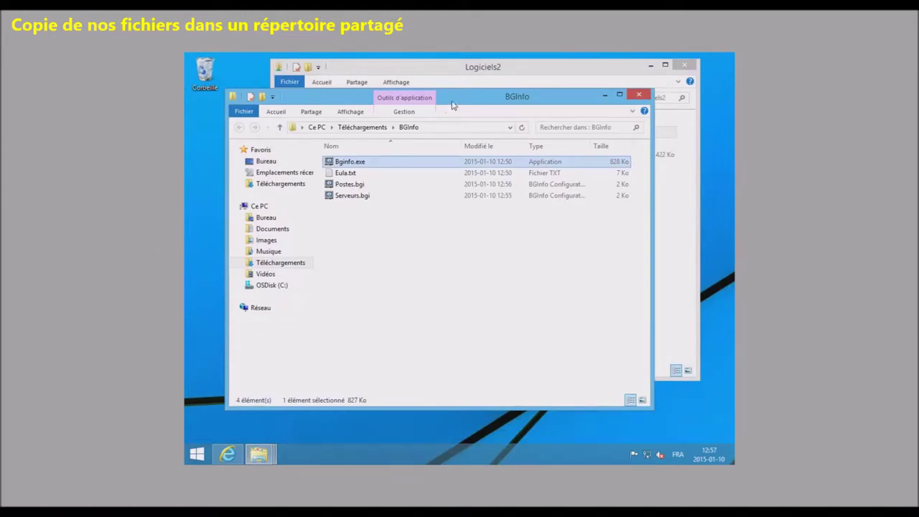
drag(452, 106, 514, 257)
double_click(507, 132)
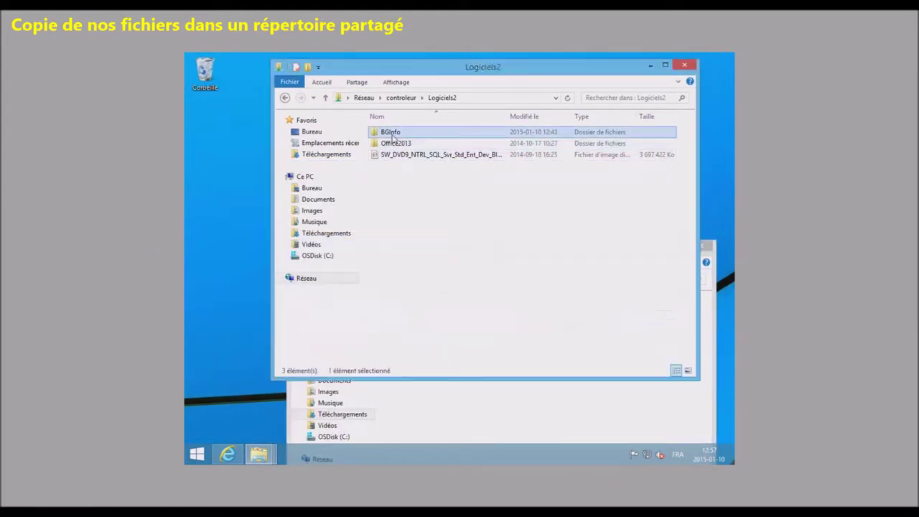
- Copy Bginfo.exe, Eula.txt, Postes.bgi and Serveurs.bgi from the local BGInfo folder into the shared BGInfo folder
click(494, 421)
drag(497, 420, 408, 316)
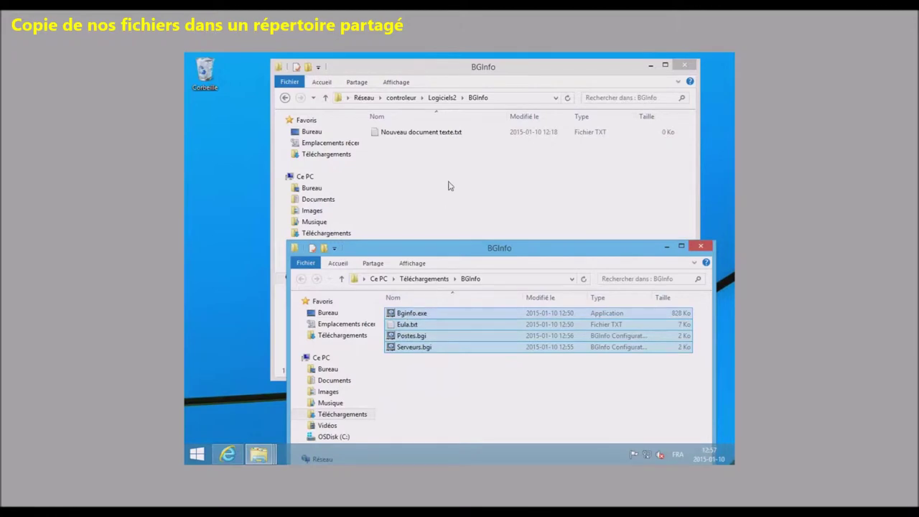
drag(415, 320, 442, 174)
click(486, 189)
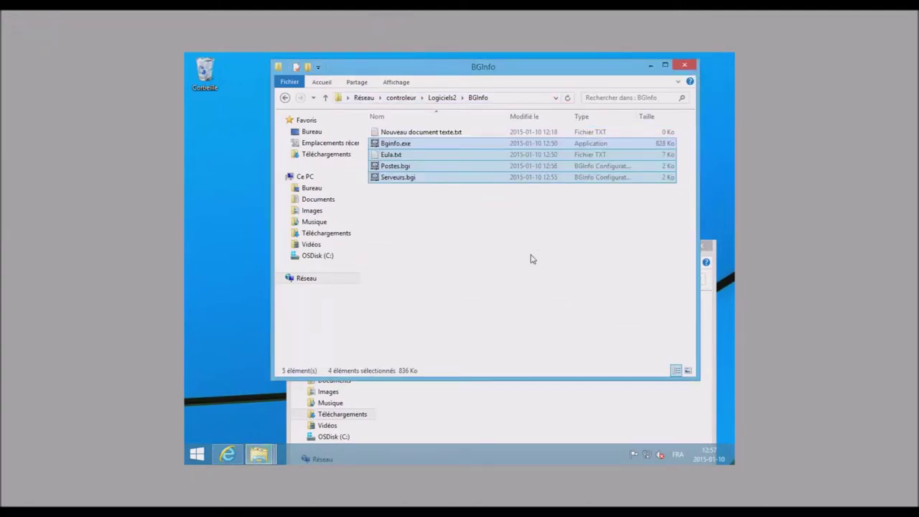
click(532, 259)
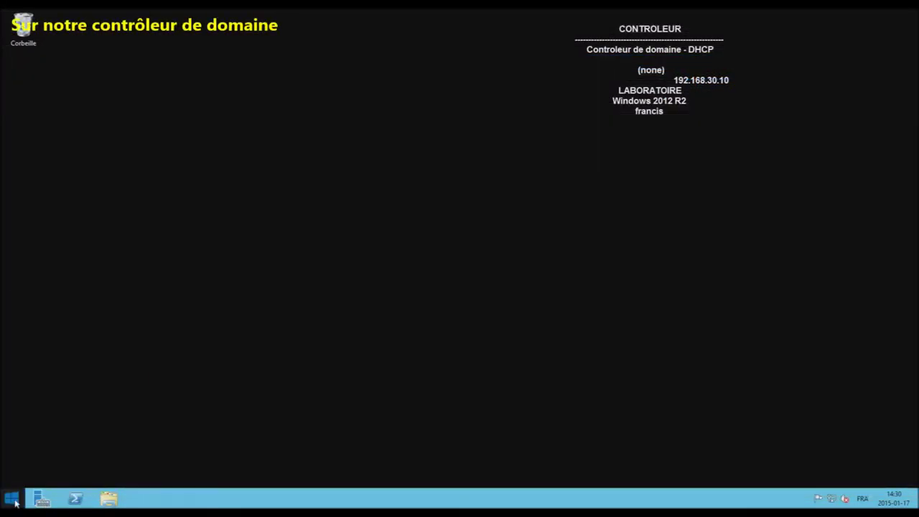
- On the domain controller, open the administrative tools and launch Gestion des stratégies de groupe
right_click(15, 501)
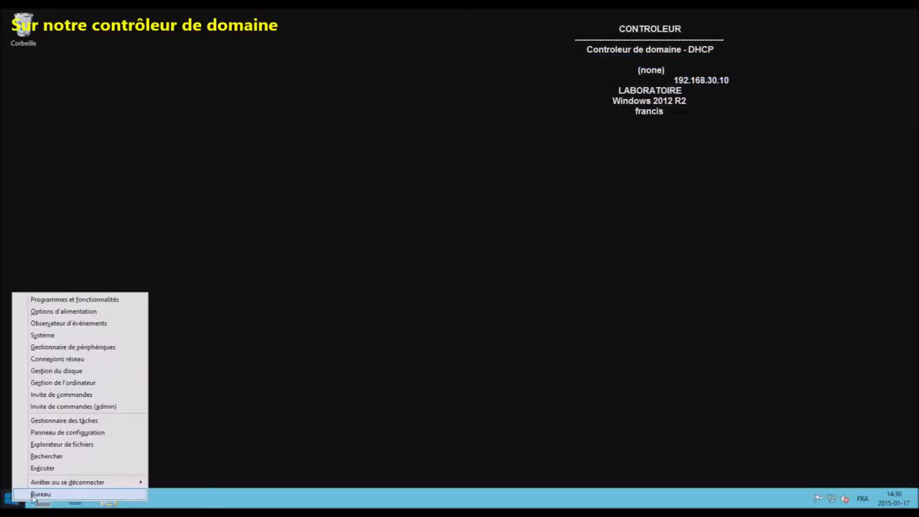
click(225, 403)
click(13, 499)
key(super)
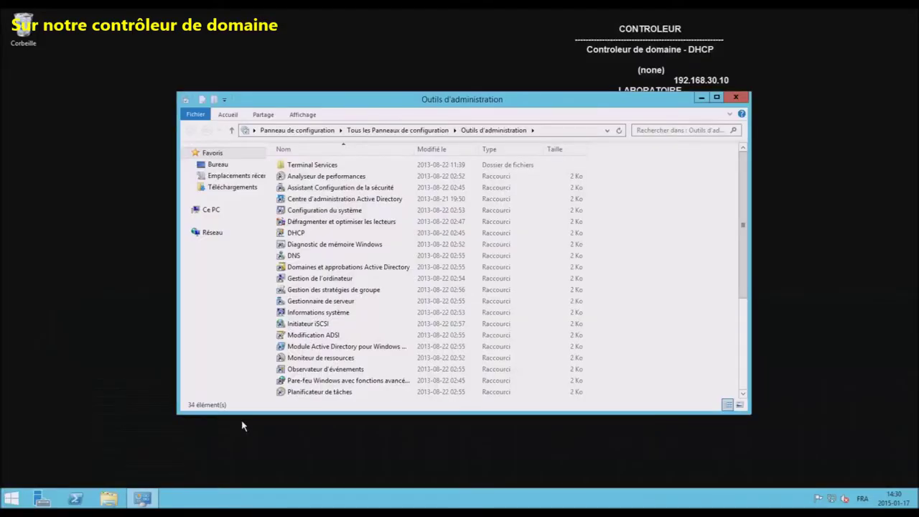
click(359, 291)
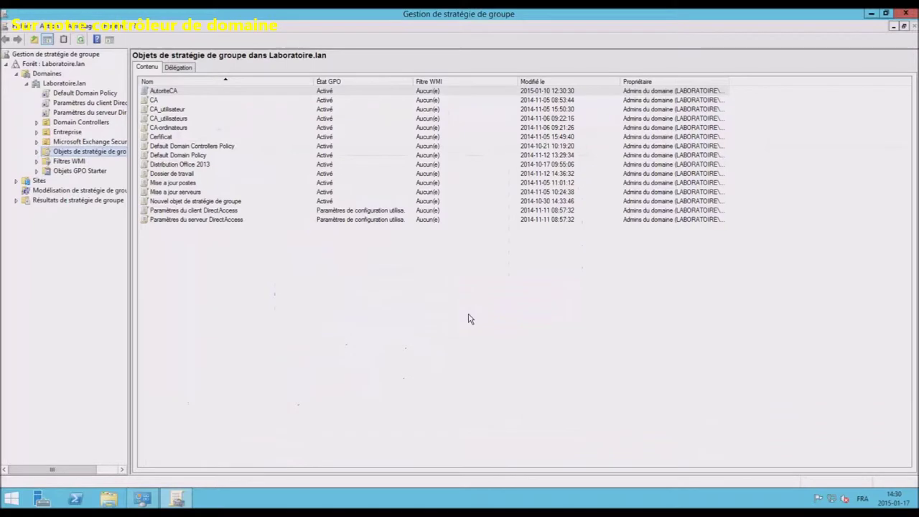
- Create a new GPO named BGInfo in the Laboratoire.lan domain, linked to the Entreprise organizational unit
double_click(72, 135)
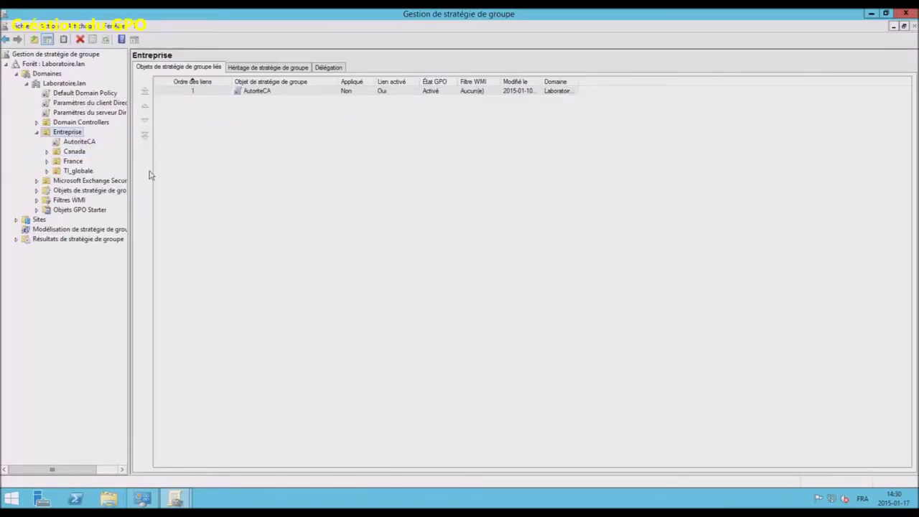
right_click(82, 136)
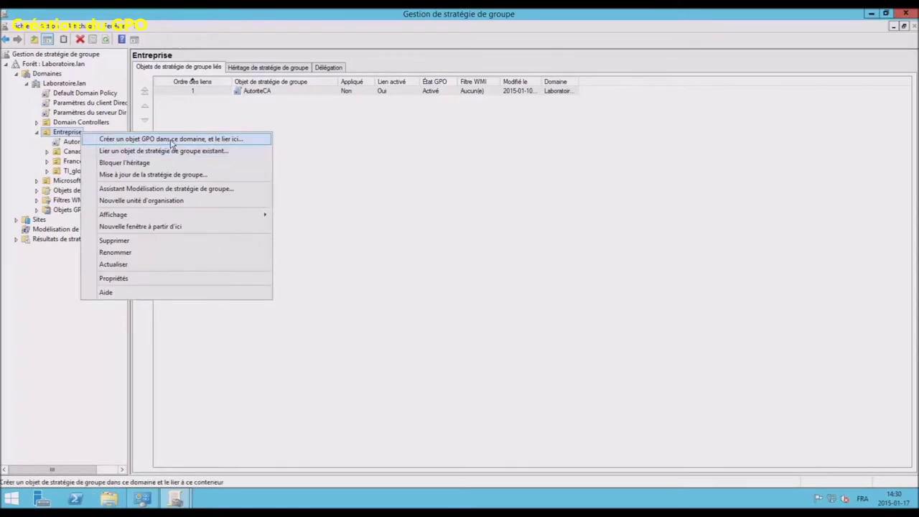
click(172, 139)
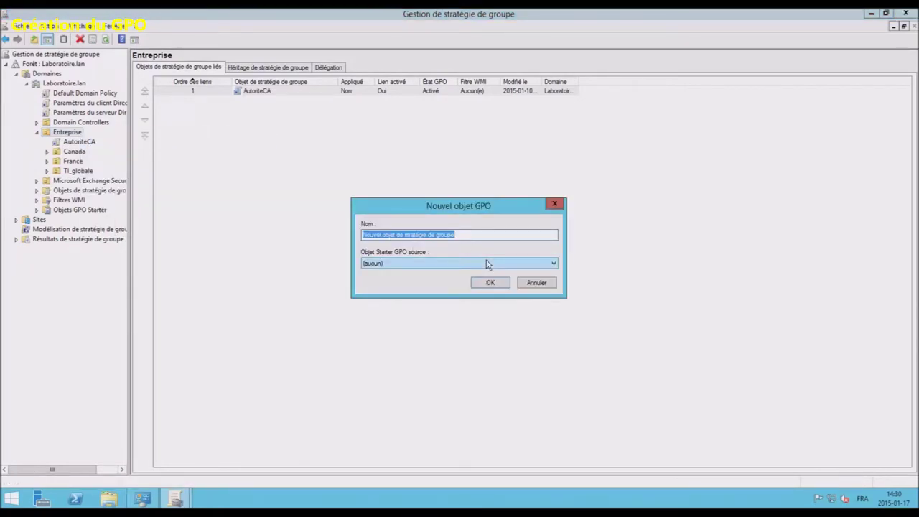
text(GInfo)
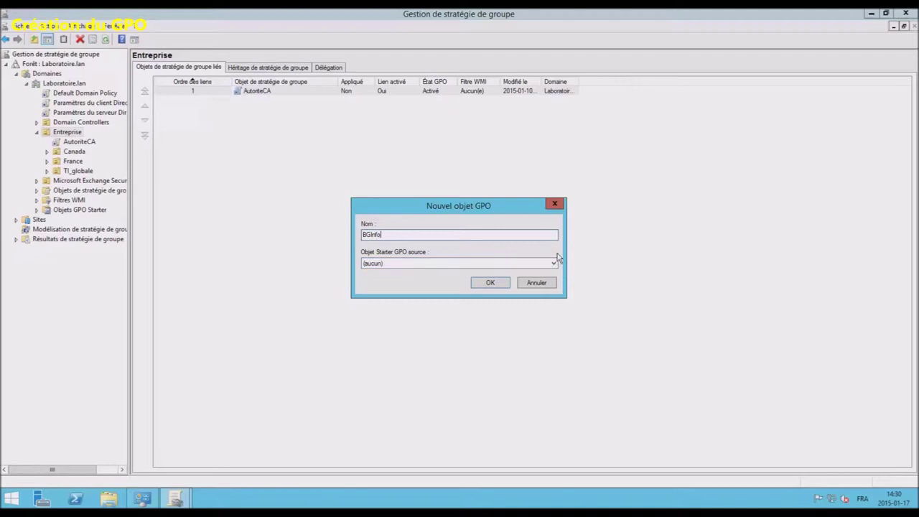
click(491, 288)
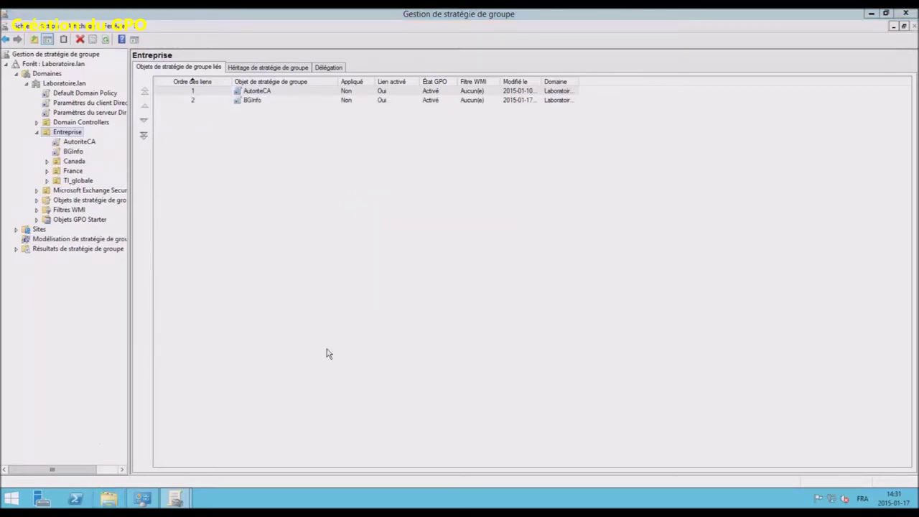
- In a new File Explorer window, browse to the Logiciels\BGInfo folder on the Donnes (D:) drive
key(super+e)
click(673, 301)
double_click(673, 301)
click(360, 208)
double_click(360, 208)
double_click(352, 205)
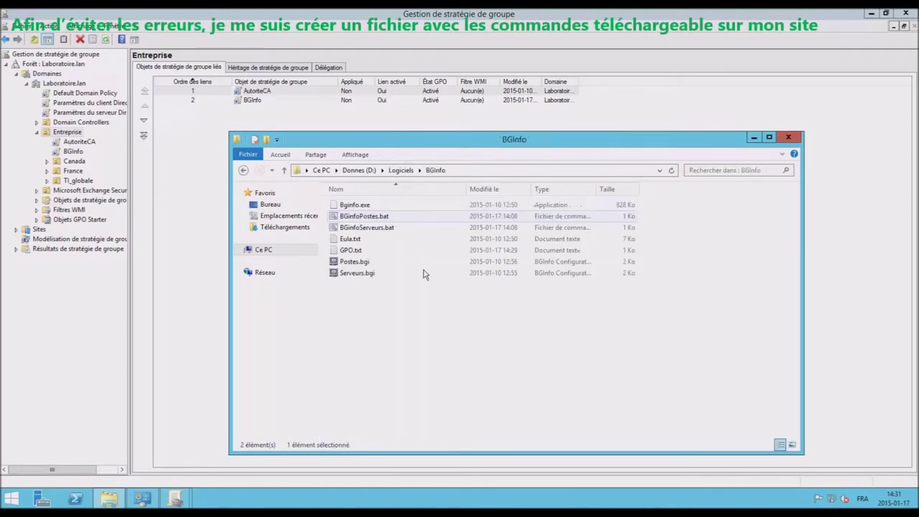
- Open GPO.txt from the BGInfo folder and move its window clear of the Entreprise unit's linked GPO list
double_click(351, 251)
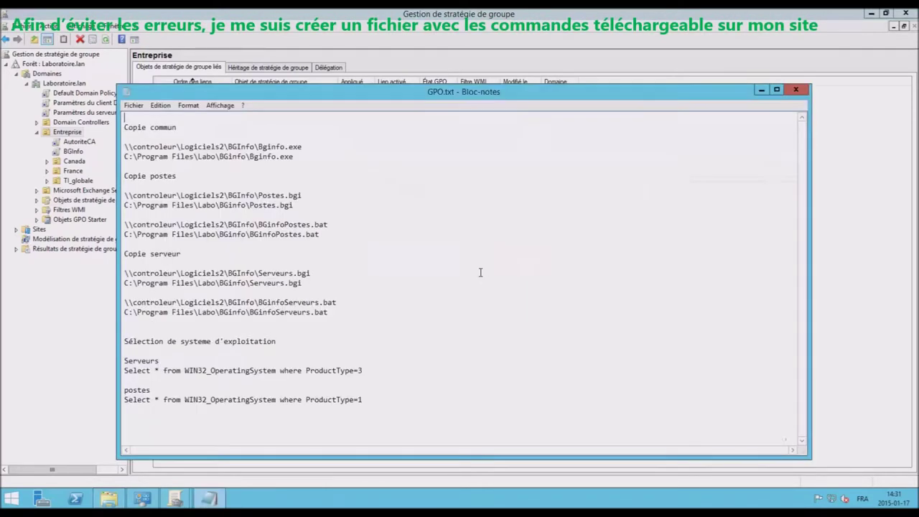
click(392, 190)
drag(328, 91, 415, 151)
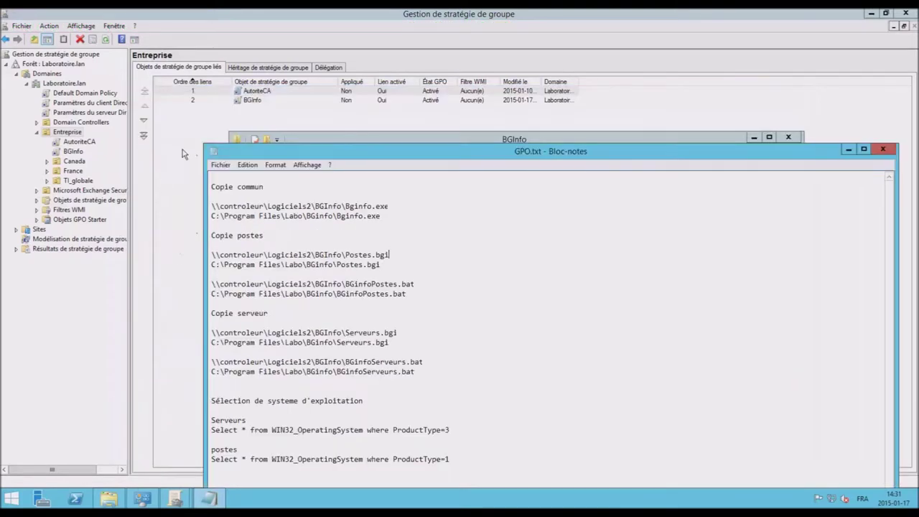
- Open the BGInfo GPO for editing and go to Dossiers under the computer configuration's Préférences, Paramètres Windows
click(246, 102)
right_click(246, 103)
click(364, 200)
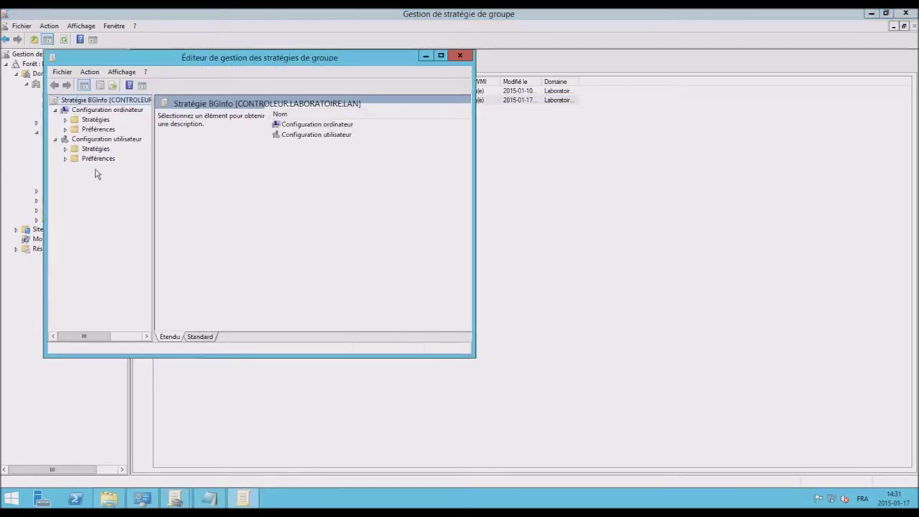
click(64, 129)
click(76, 138)
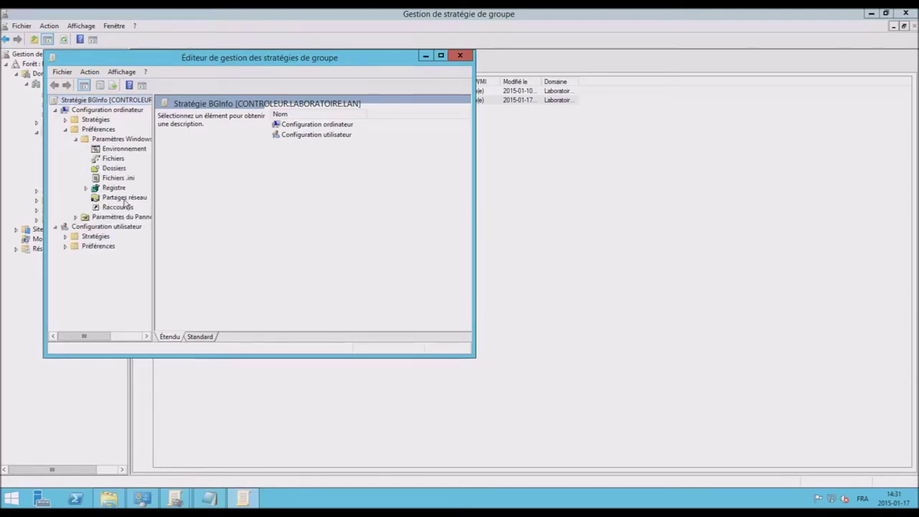
click(117, 169)
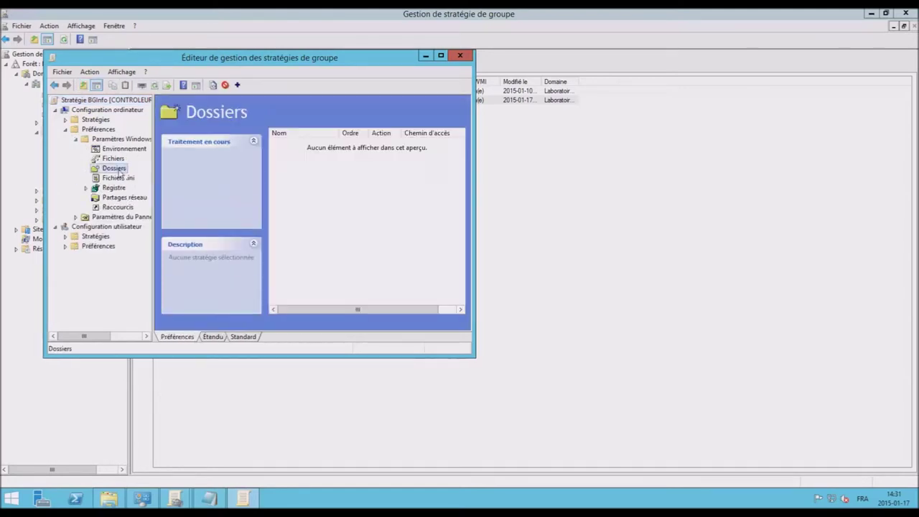
- Add a new folder item and set its path to C:\Program Files\Labo\BGinfo, copied from GPO.txt
right_click(308, 174)
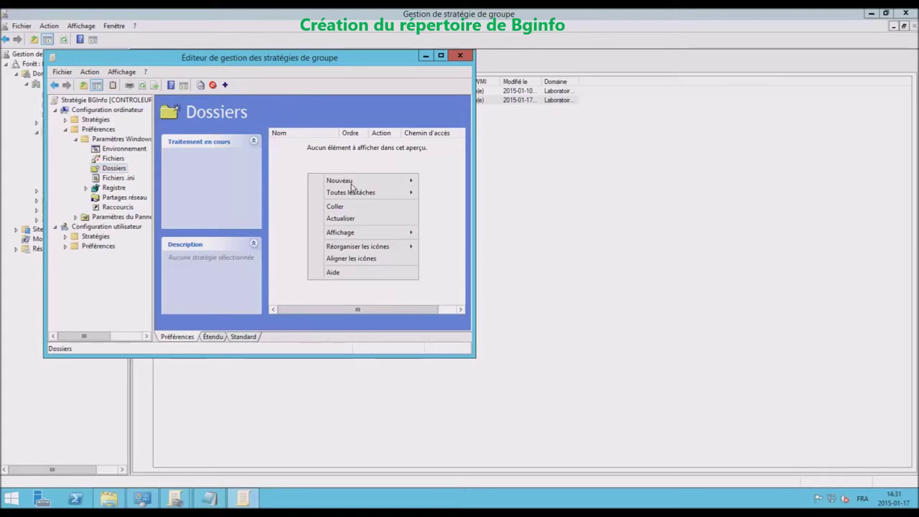
mouse_move(365, 180)
click(449, 180)
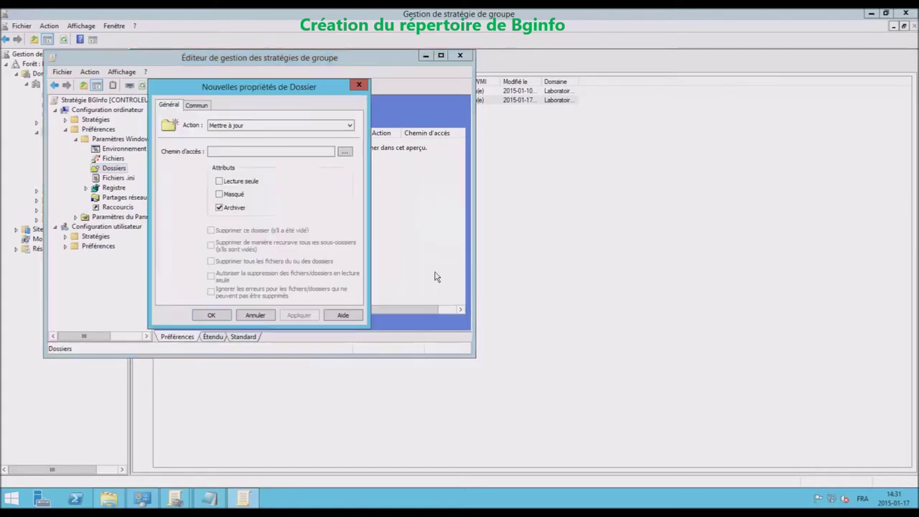
click(211, 500)
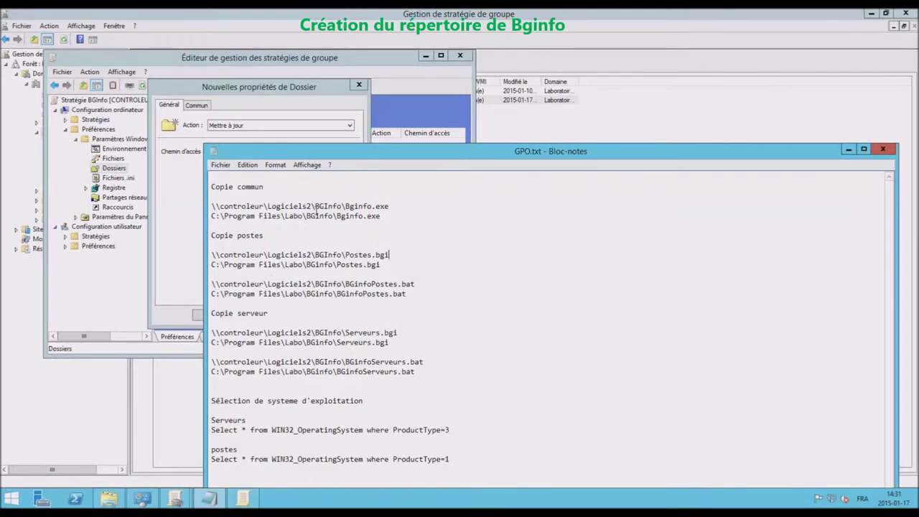
drag(334, 217, 211, 217)
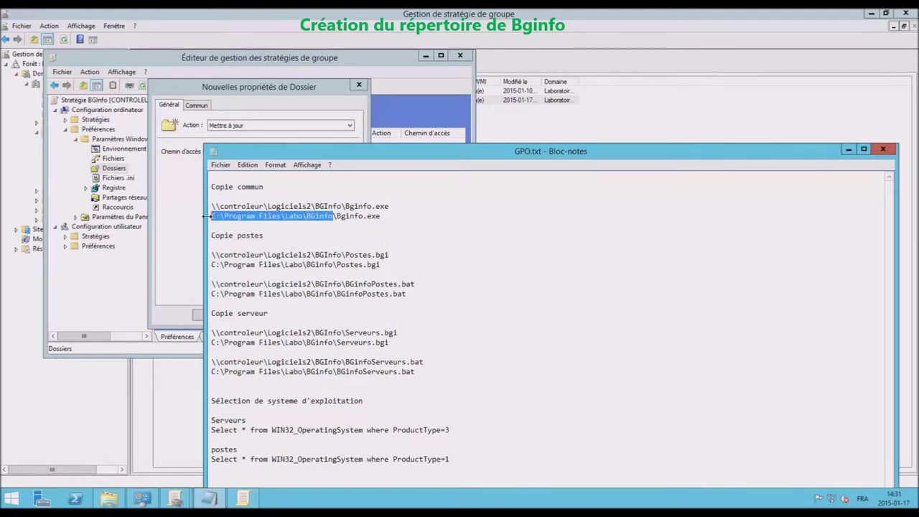
click(163, 203)
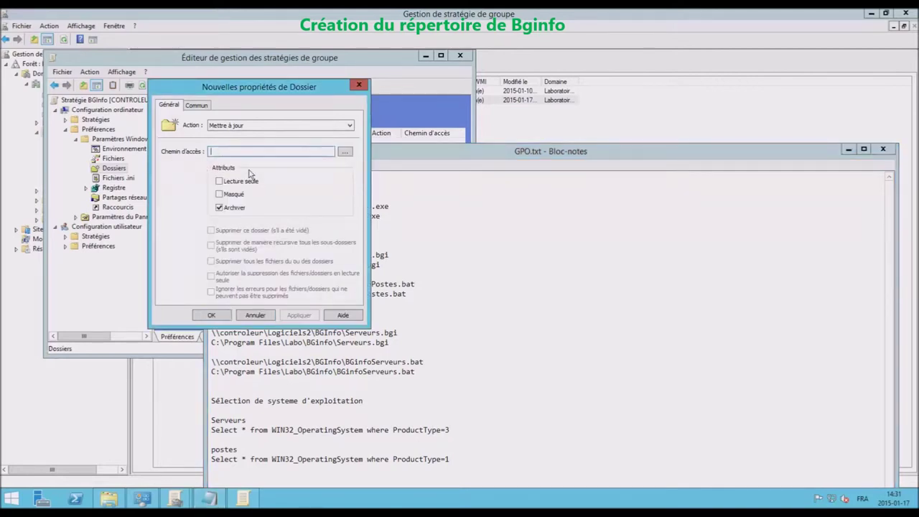
key(ctrl+v)
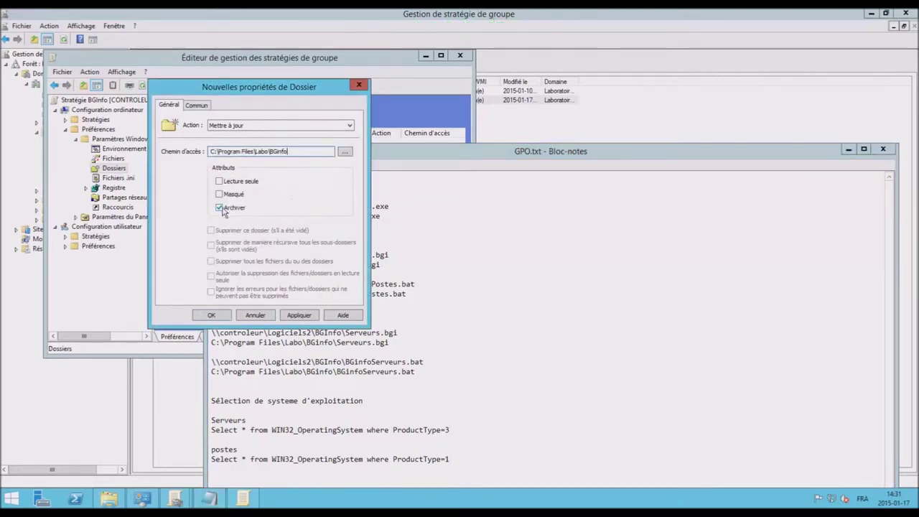
- Turn off the Archiver attribute for the new folder item and save the item
click(220, 207)
click(300, 316)
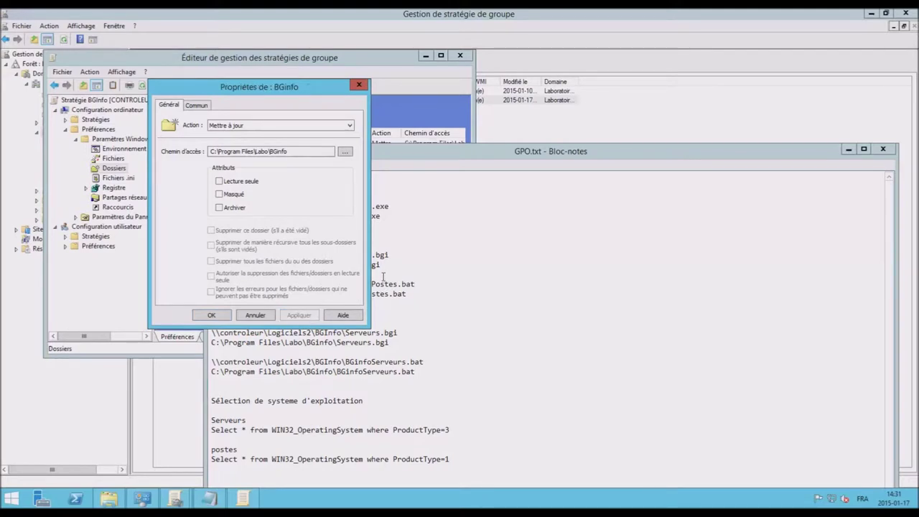
click(221, 315)
- Move the GPO.txt window beside the Group Policy editor so that neither covers the other
click(289, 155)
drag(366, 185, 550, 188)
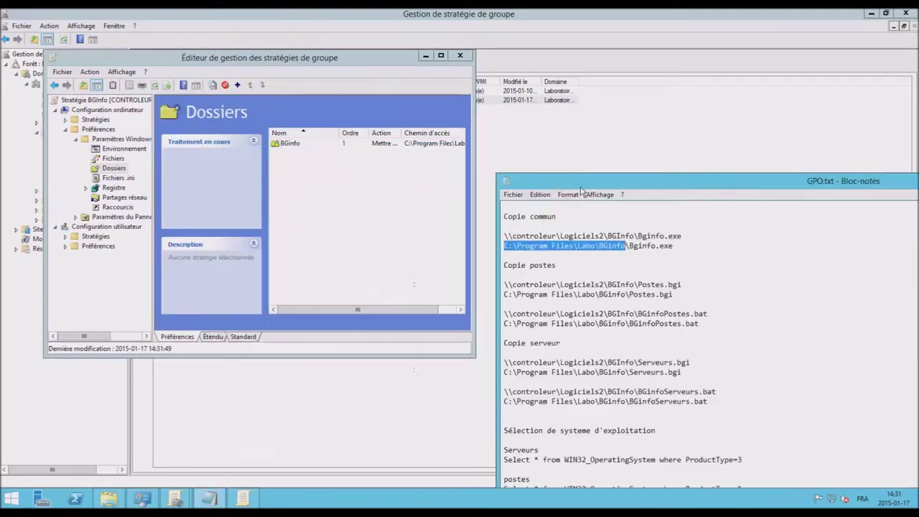
click(359, 204)
- In the computer preferences' Fichiers section, add a new file item with source \\controleur\Logiciels2\BGInfo\Bginfo.exe, copied from GPO.txt
click(112, 158)
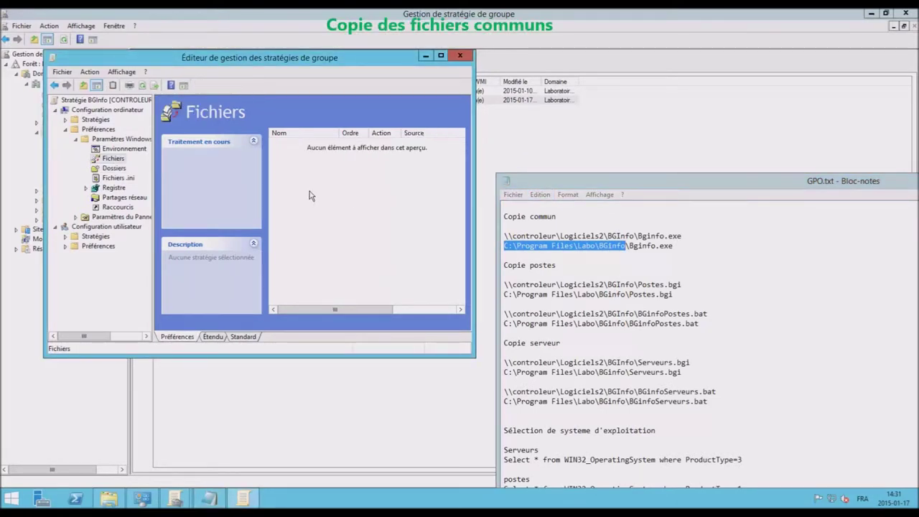
right_click(308, 194)
mouse_move(353, 201)
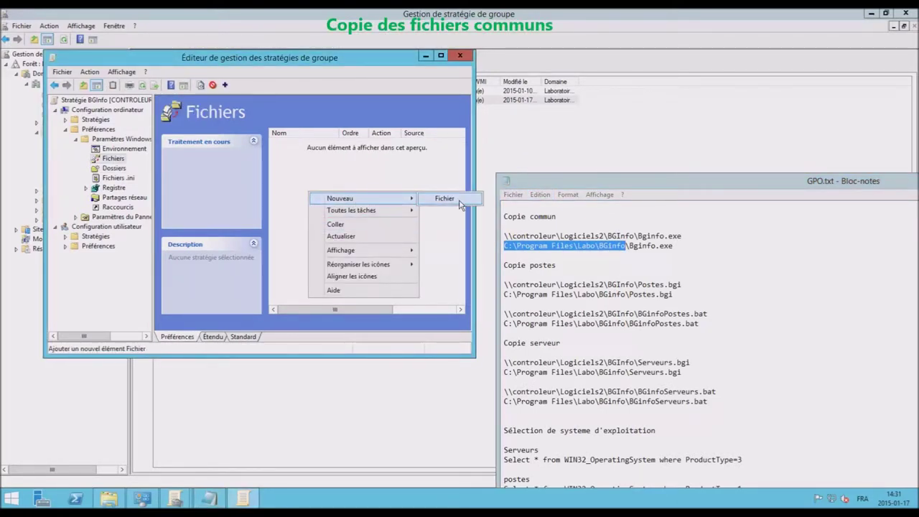
click(431, 198)
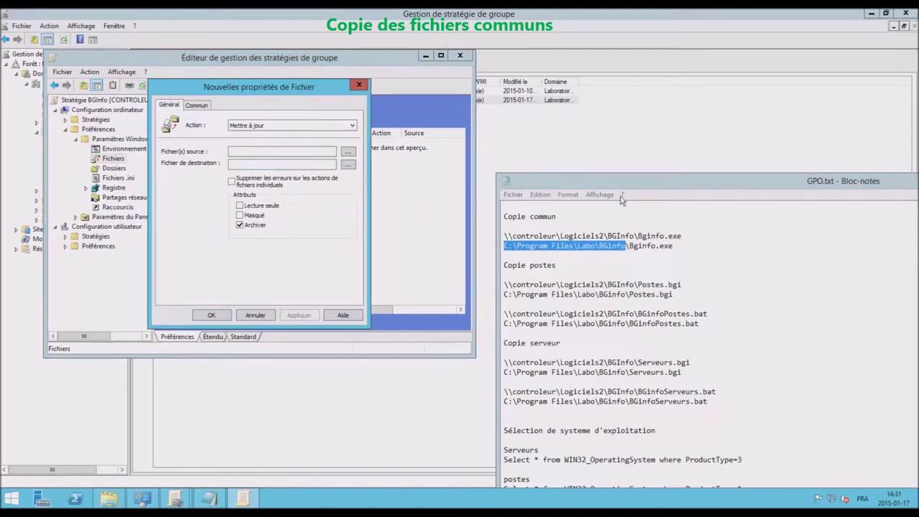
drag(688, 236, 504, 241)
key(ctrl+c)
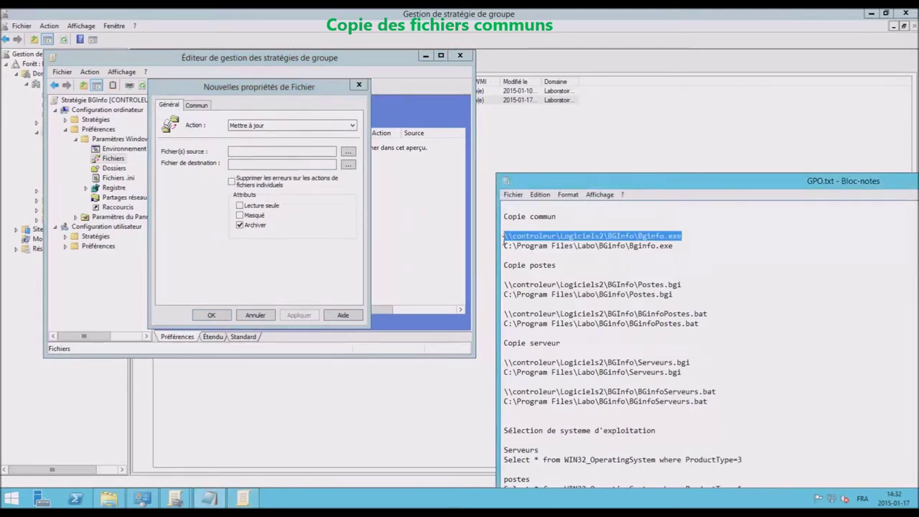
click(258, 152)
key(ctrl+v)
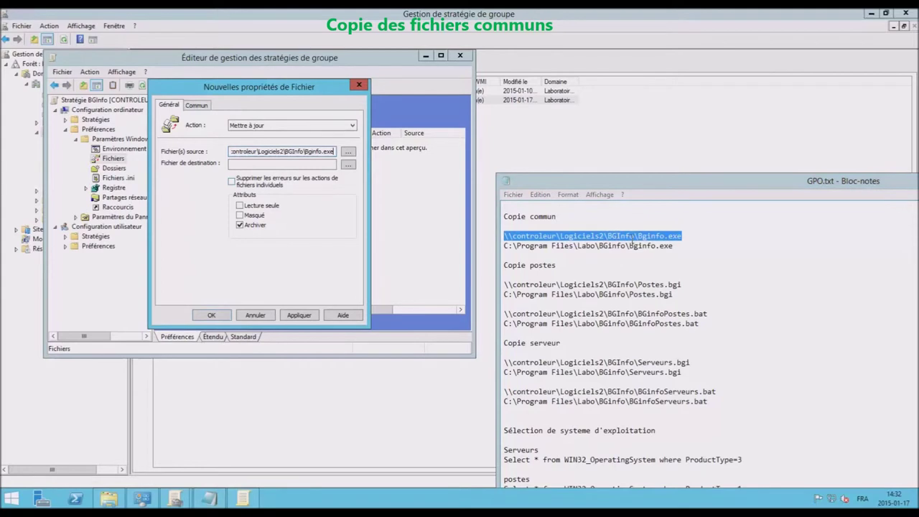
- Set the file item's destination to C:\Program Files\Labo\BGinfo\Bginfo.exe, copied from GPO.txt, and apply the settings
drag(684, 246, 505, 247)
key(ctrl+c)
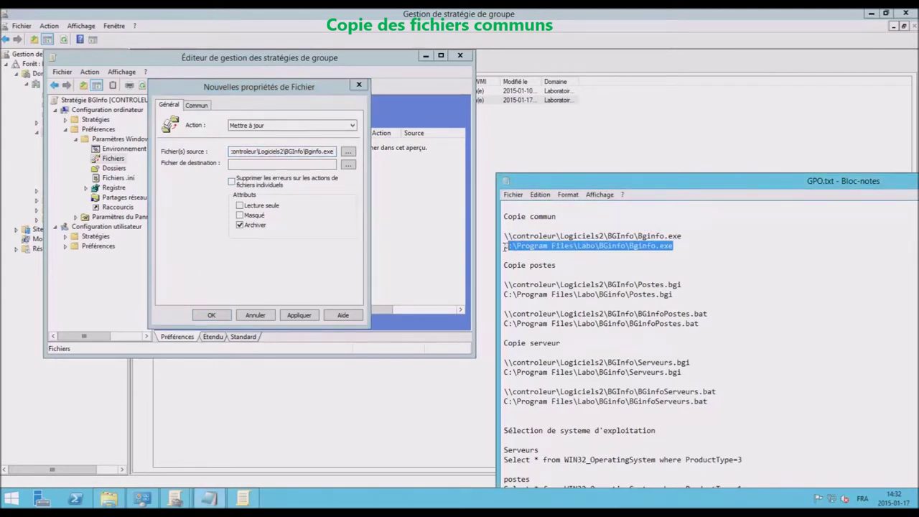
click(274, 166)
key(ctrl+v)
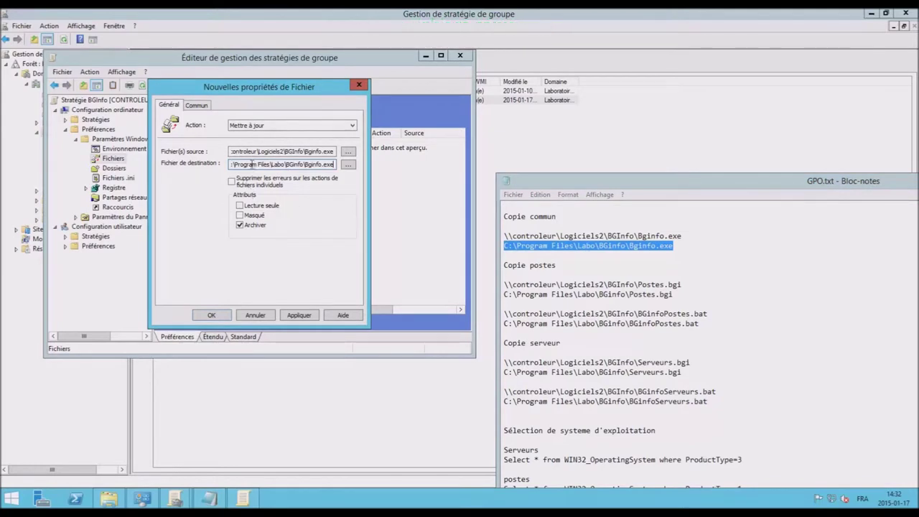
click(299, 316)
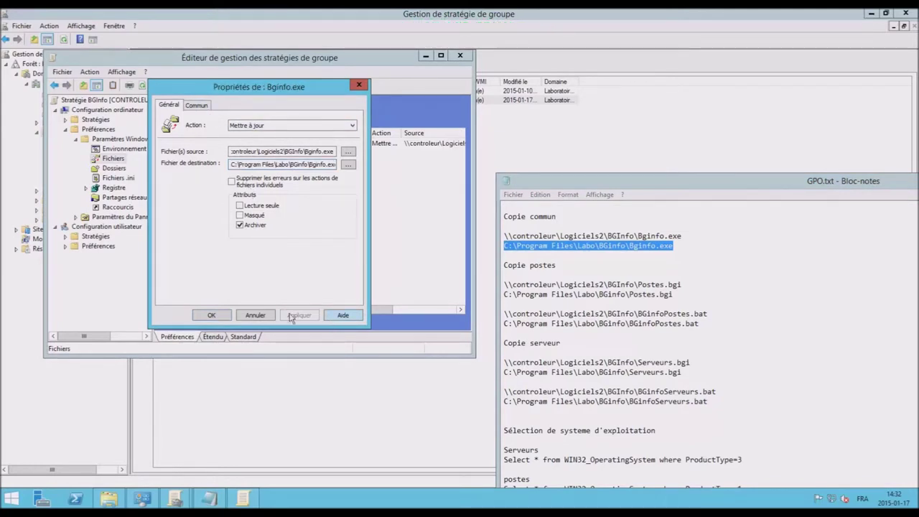
- Set the Bginfo.exe item to apply once without reapplying, describe it as "Copie commun de BGinfo.exe pour serveurs et postes", and save it
click(196, 105)
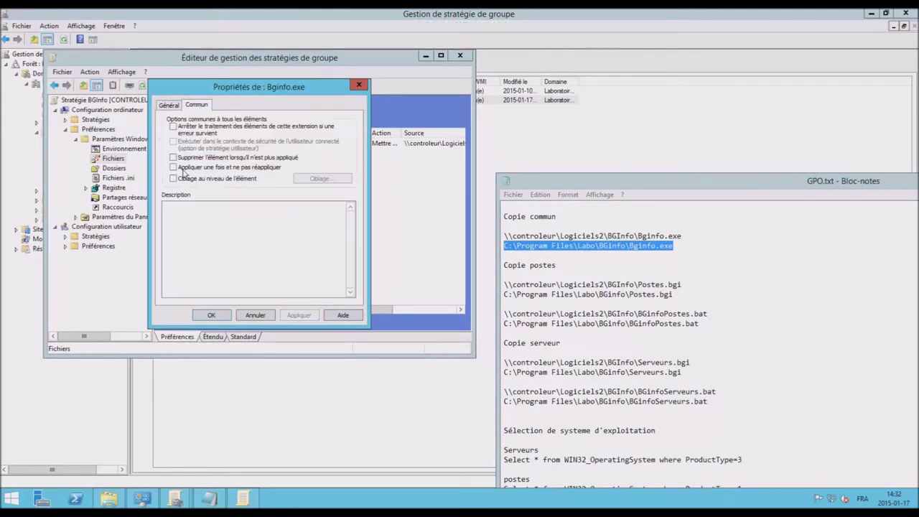
click(178, 168)
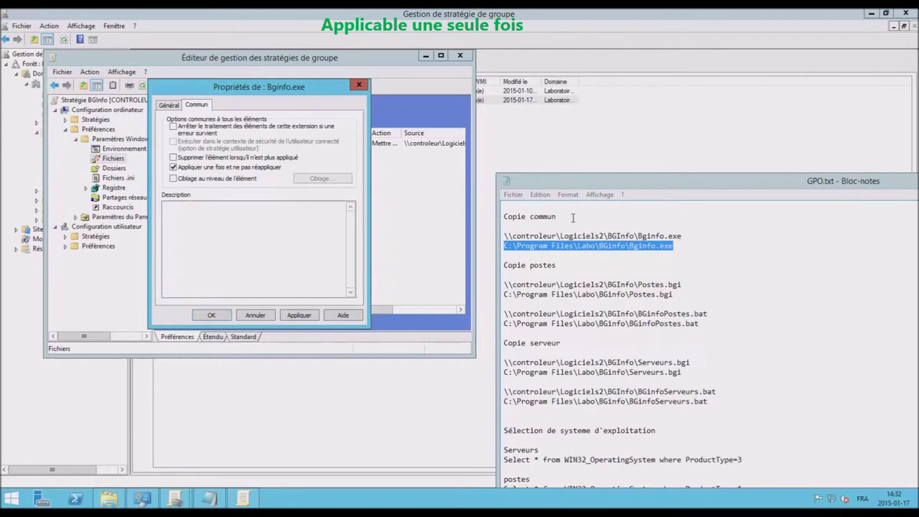
drag(574, 218, 495, 219)
key(ctrl+c)
click(226, 230)
key(ctrl+v)
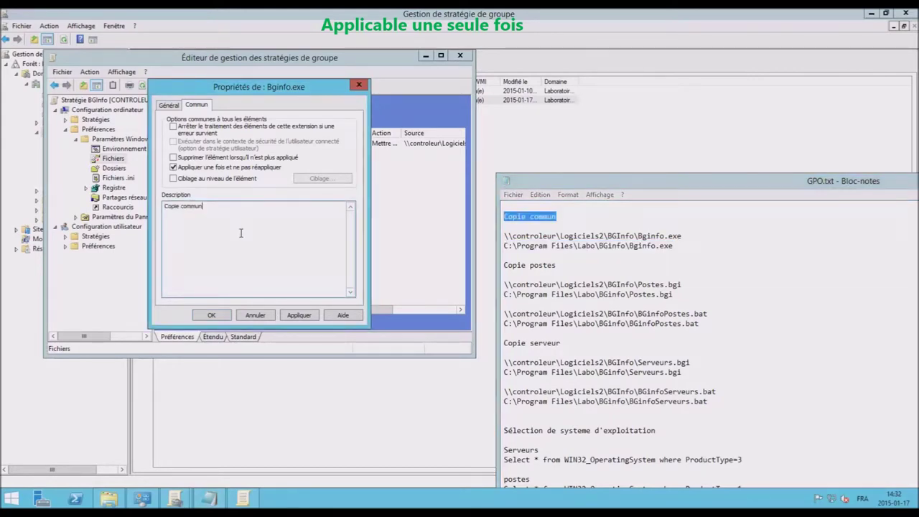
text(de BGinfo.ex)
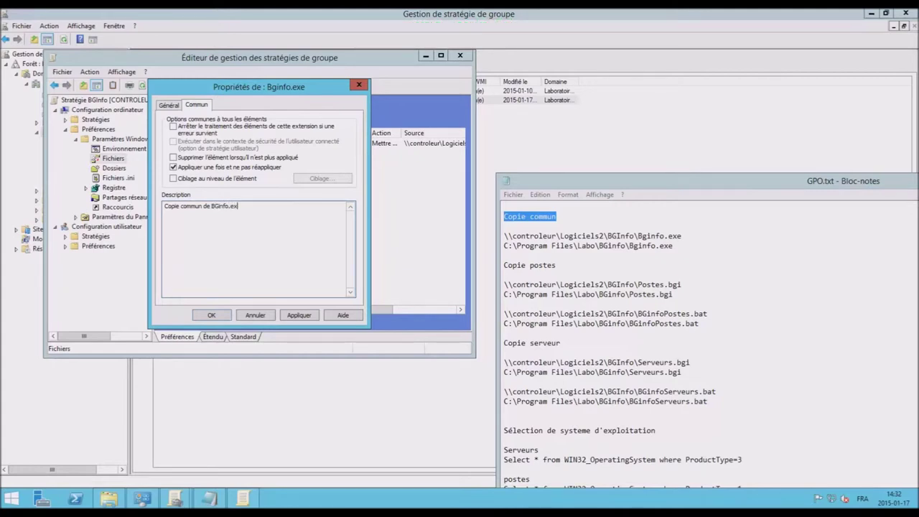
text(e pour serveurs et postes)
click(303, 318)
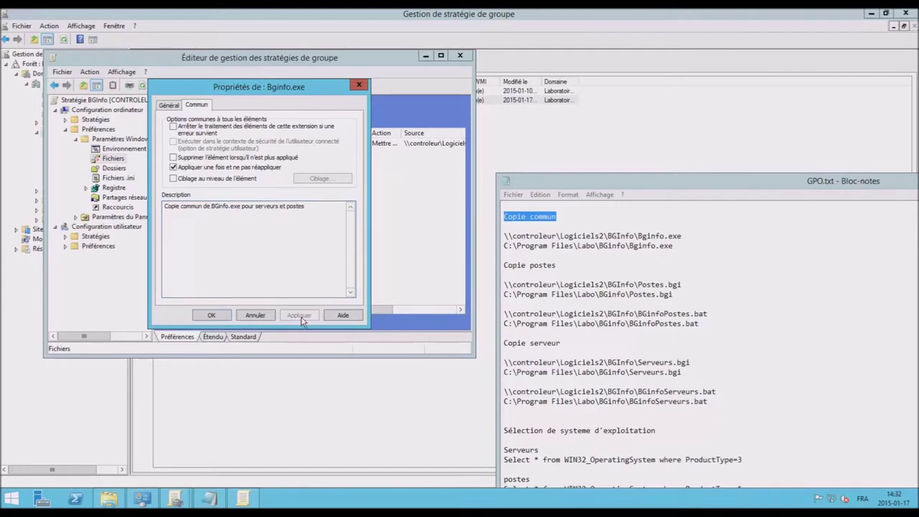
click(206, 315)
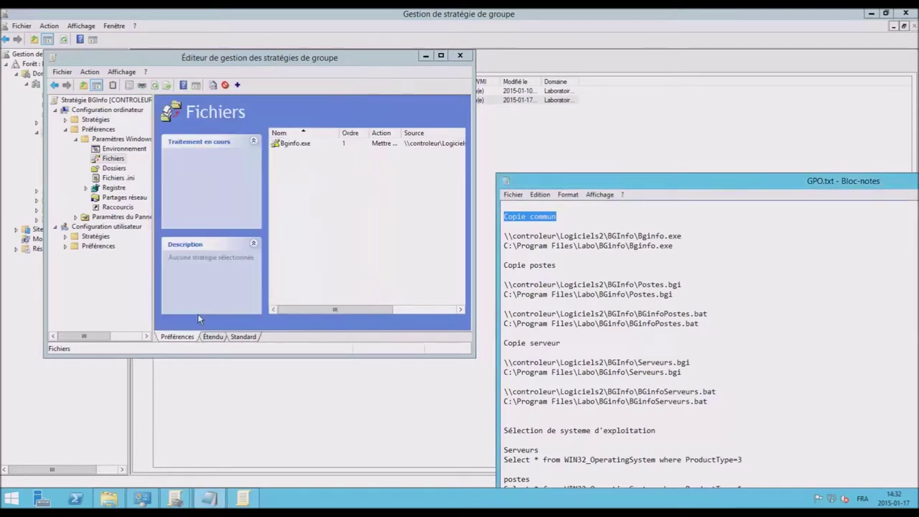
- Add a new file item in Fichiers with source \\controleur\Logiciels2\BGInfo\Postes.bgi, copied from GPO.txt
right_click(305, 196)
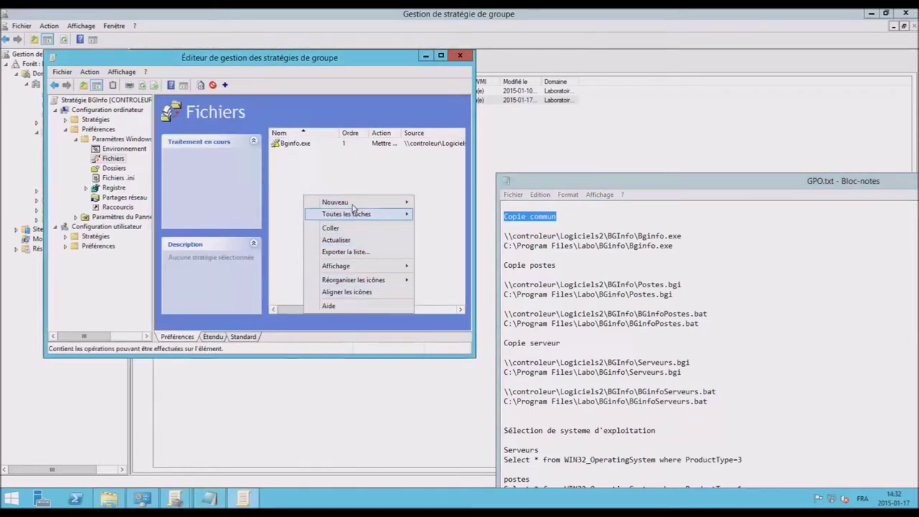
mouse_move(388, 202)
click(439, 200)
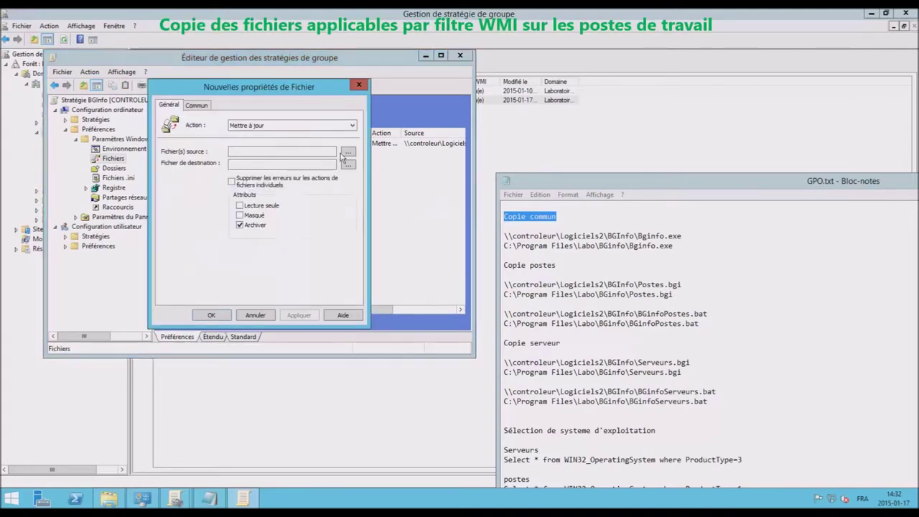
click(296, 152)
drag(687, 285, 503, 285)
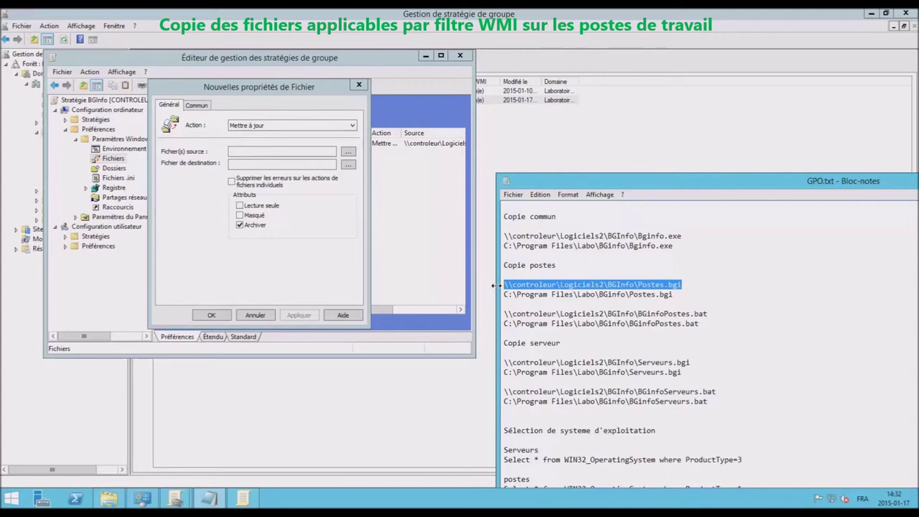
key(ctrl+c)
click(260, 151)
key(ctrl+v)
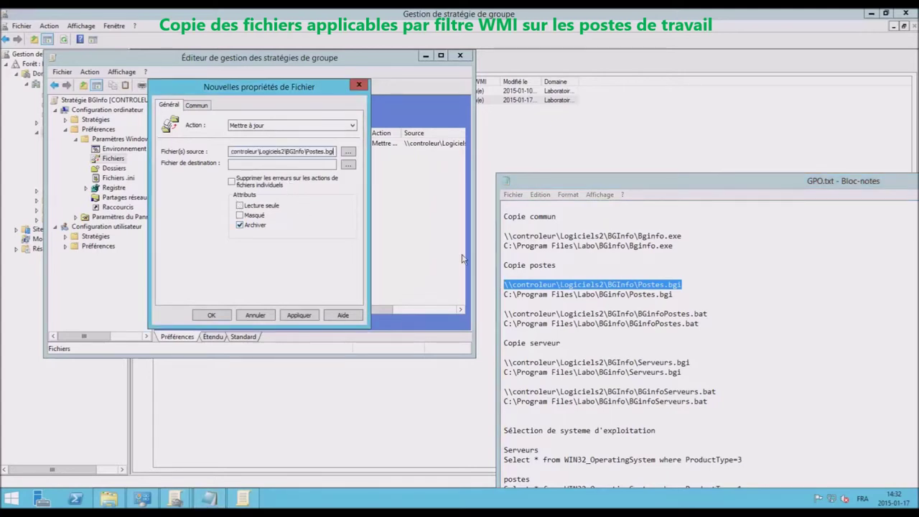
- Set the new item's destination to C:\Program Files\Labo\BGinfo\Postes.bgi, copied from GPO.txt, and turn off its Archiver attribute
drag(673, 295, 504, 295)
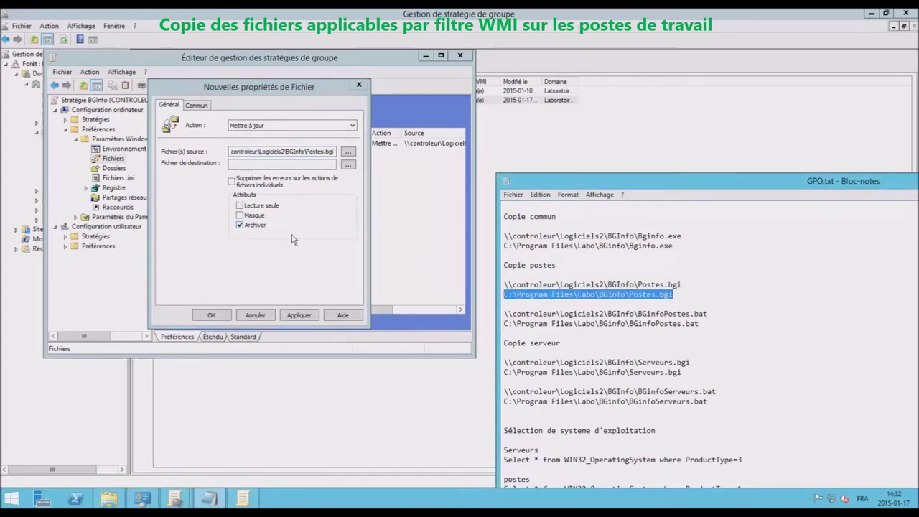
key(ctrl+c)
click(243, 165)
key(ctrl+v)
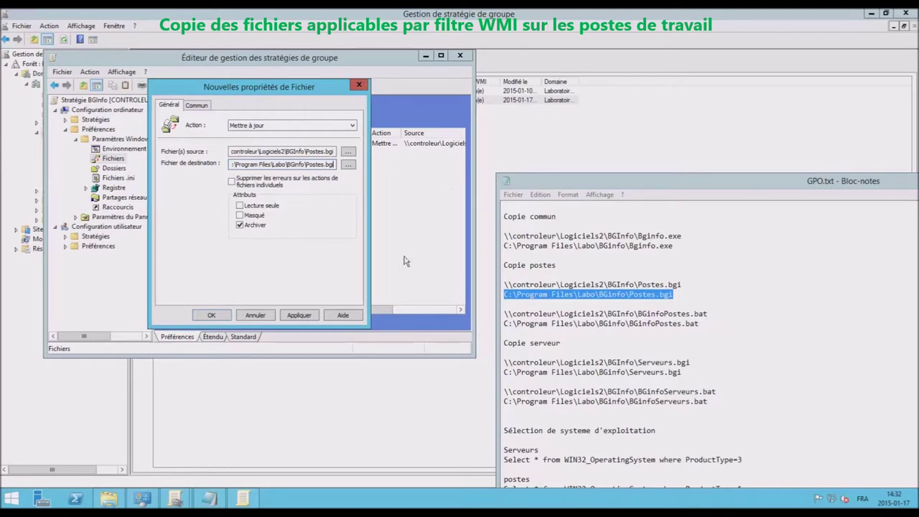
click(202, 106)
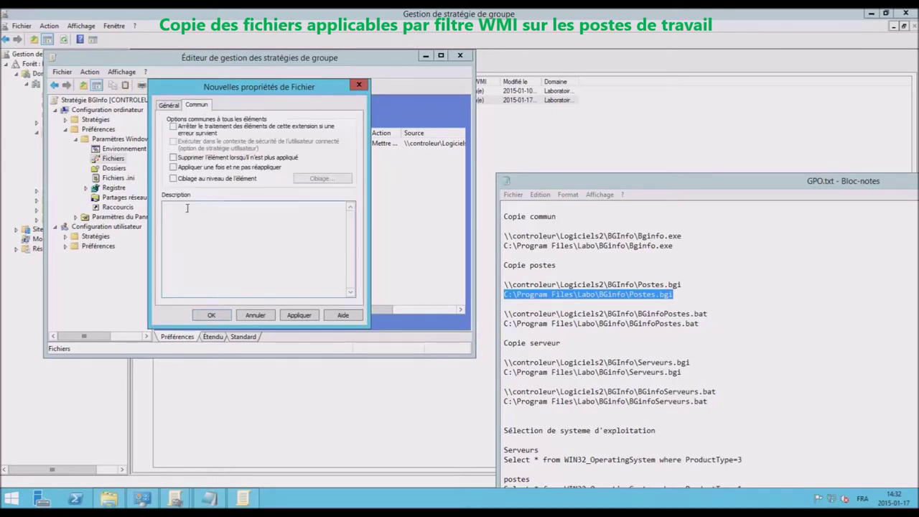
click(169, 105)
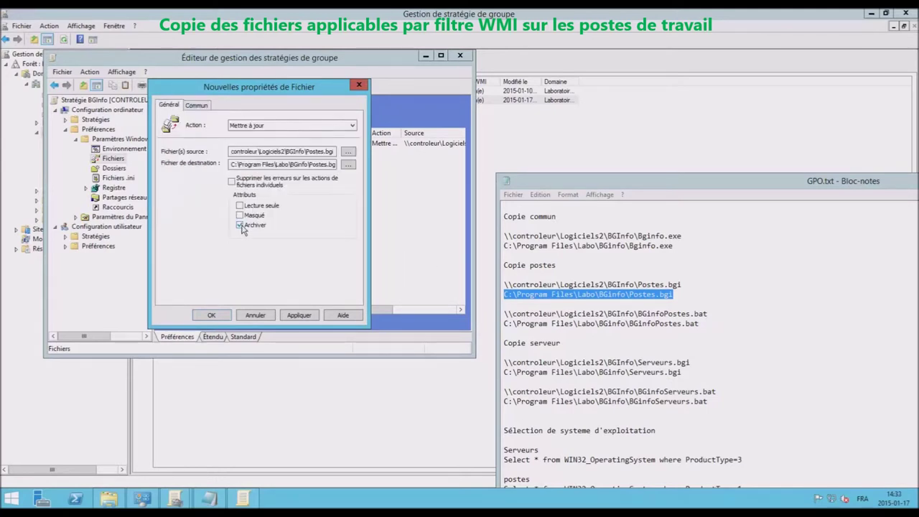
- Describe the Postes.bgi item as "Copie de notre BGI pour les postes seulement"
click(197, 106)
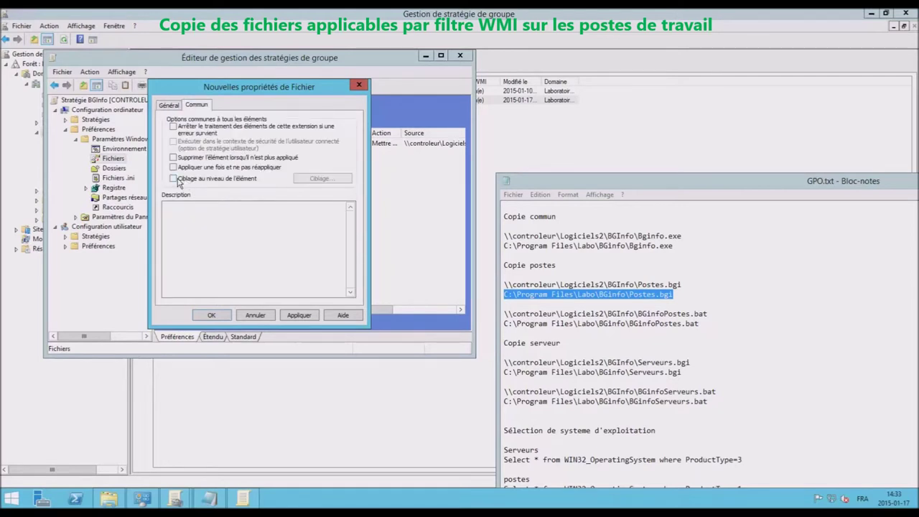
click(212, 223)
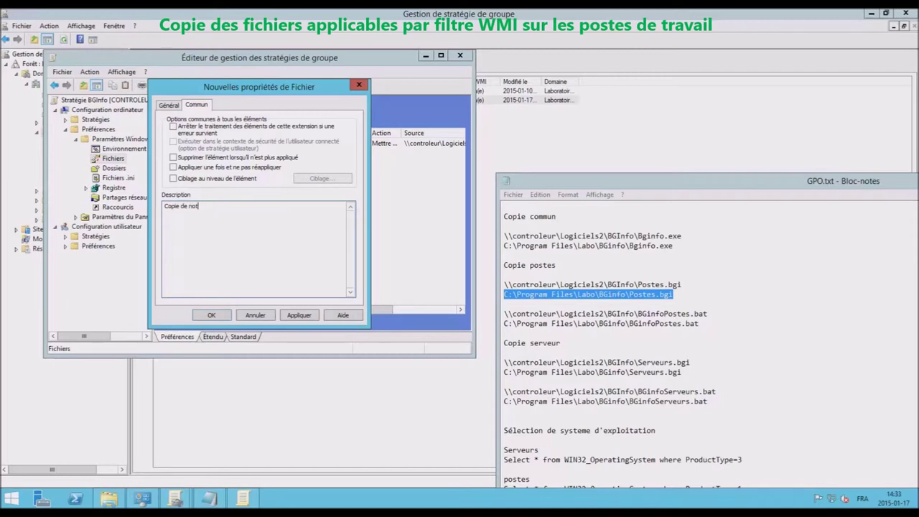
text(BGI pour les postes seulement)
- Enable item-level targeting with the WMI query "Select * from WIN32_OperatingSystem where ProductType=1" from GPO.txt, and save the Postes.bgi item
click(173, 179)
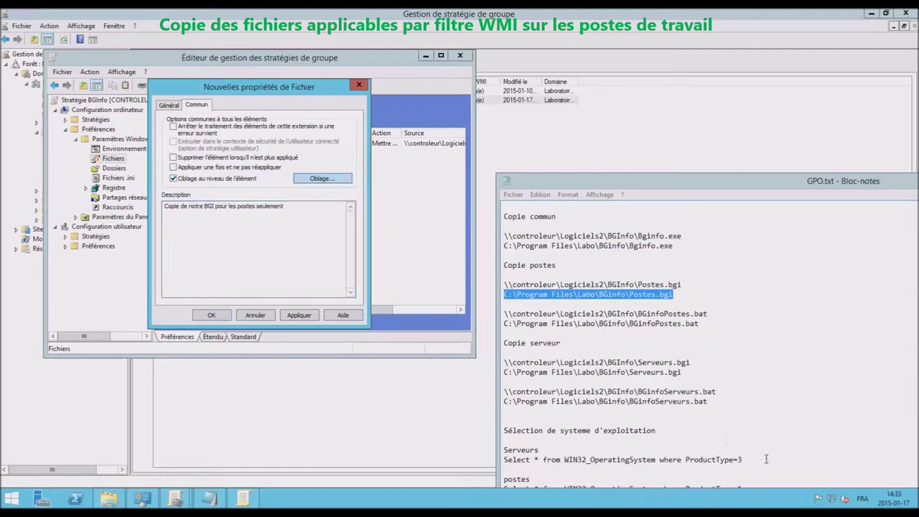
key(Return)
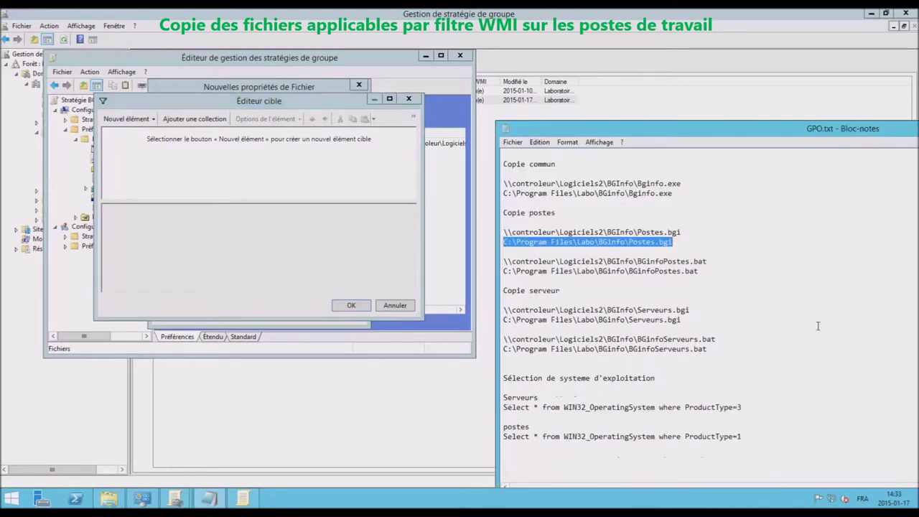
drag(744, 436, 509, 437)
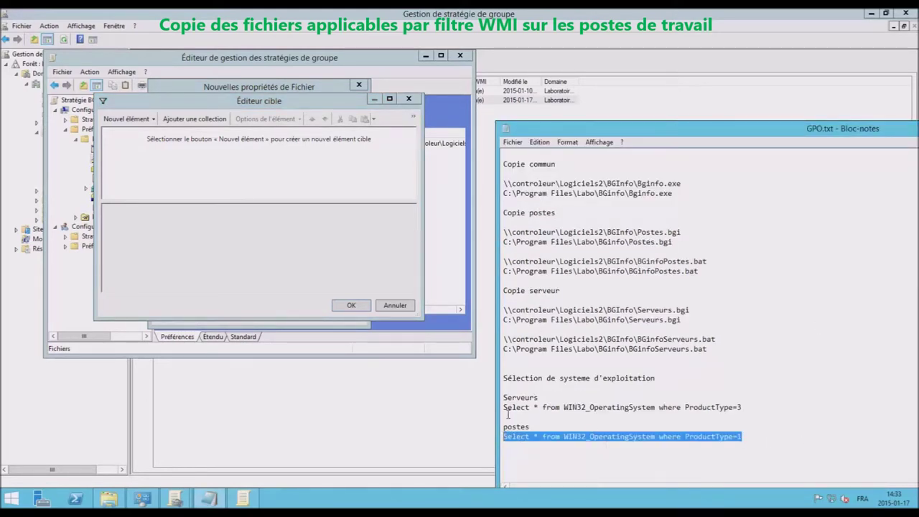
click(138, 121)
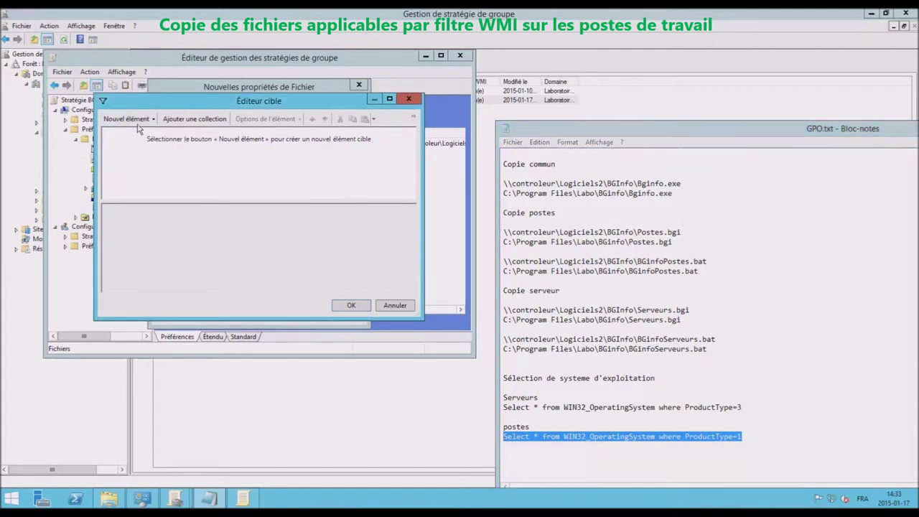
click(137, 125)
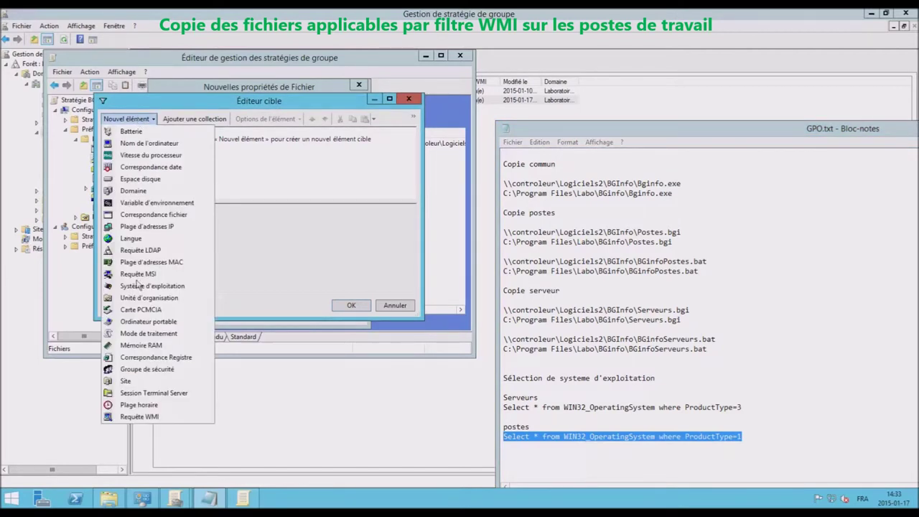
click(140, 416)
click(230, 213)
key(ctrl+v)
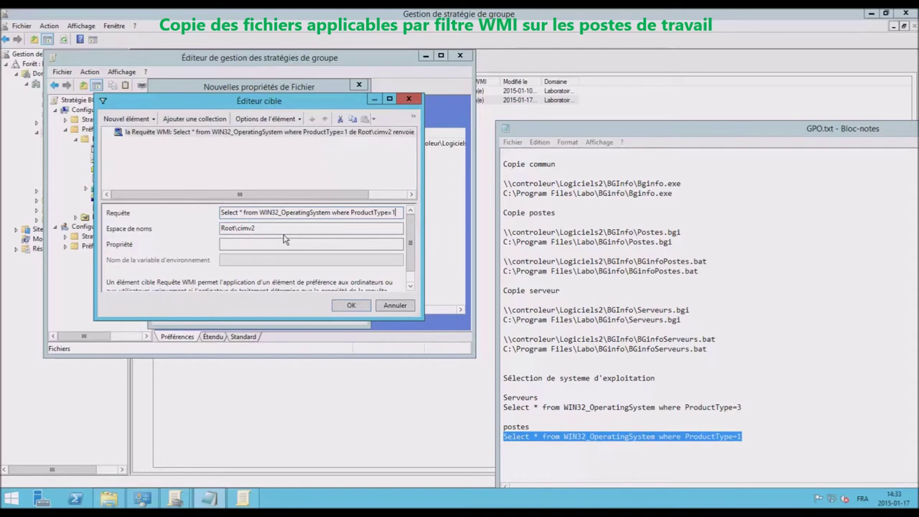
click(351, 305)
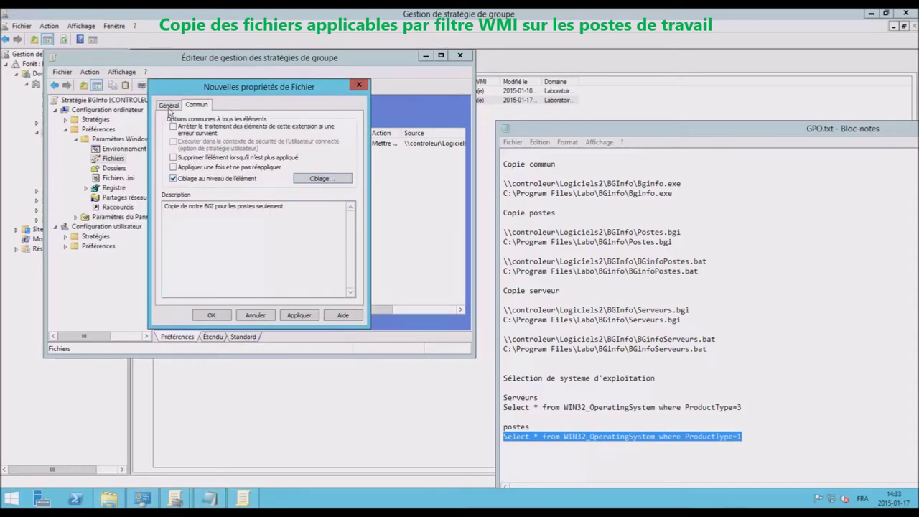
click(170, 106)
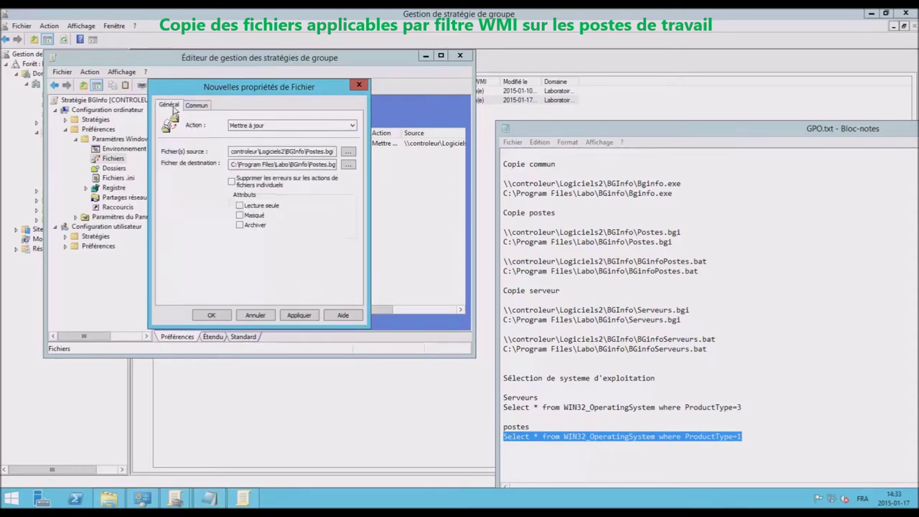
click(299, 316)
click(213, 316)
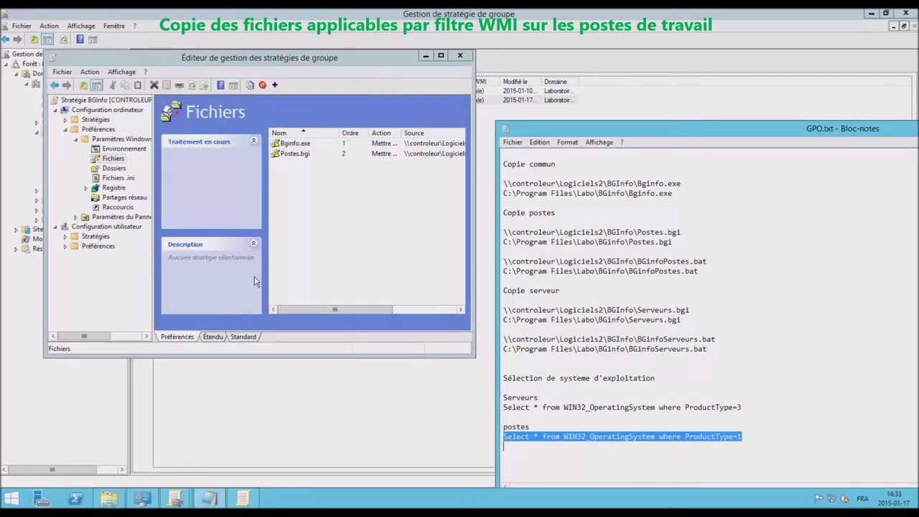
- Add another file item in Fichiers with source \\controleur\Logiciels2\BGInfo\BGinfoPostes.bat, copied from GPO.txt
right_click(304, 193)
mouse_move(344, 198)
click(430, 200)
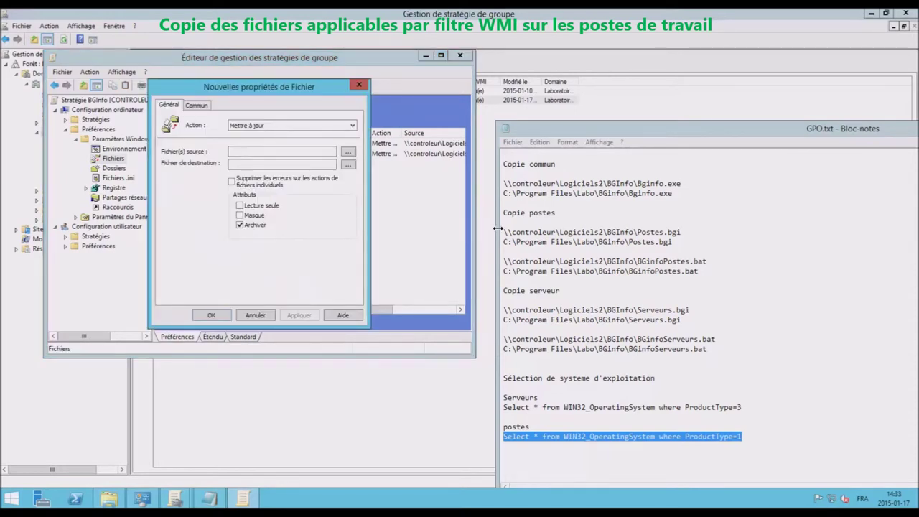
drag(718, 261, 496, 262)
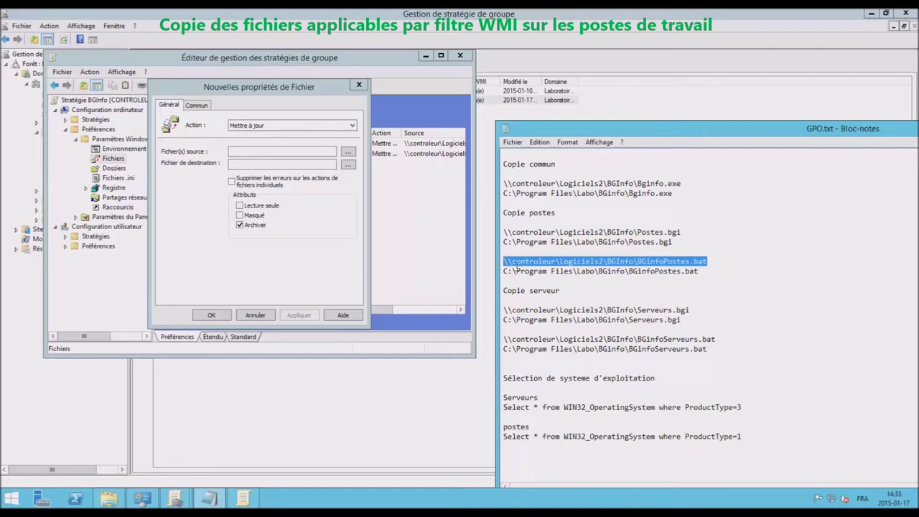
key(ctrl+c)
key(alt+Tab)
key(ctrl+v)
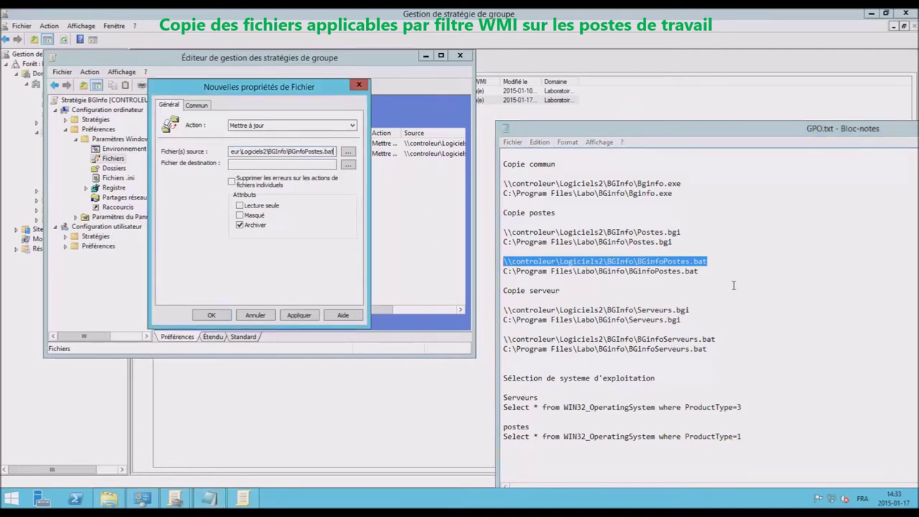
- Set the new item's destination to C:\Program Files\Labo\BGinfo\BGinfoPostes.bat, copied from GPO.txt
drag(704, 271, 496, 273)
key(ctrl+c)
click(253, 164)
key(ctrl+v)
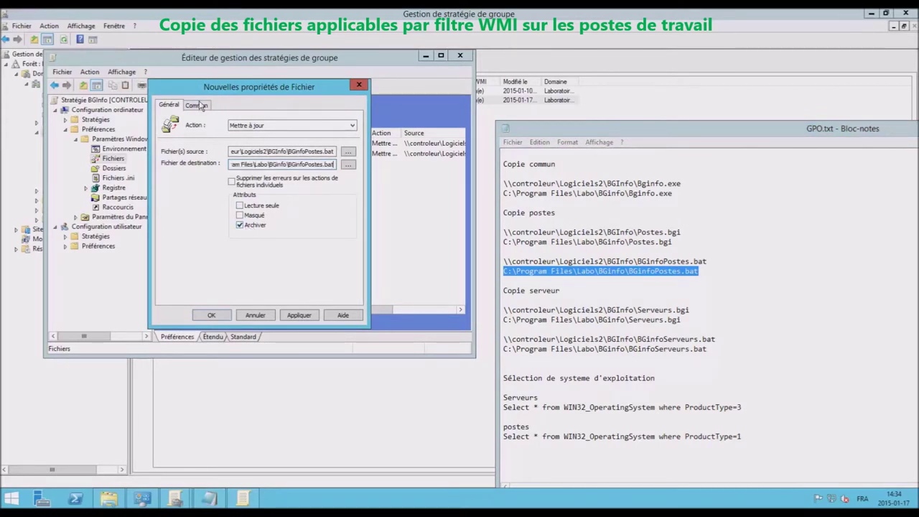
- Enable item-level targeting for the BGinfoPostes.bat item with the WMI query "Select * from WIN32_OperatingSystem where ProductType=1" from GPO.txt
click(198, 105)
click(173, 179)
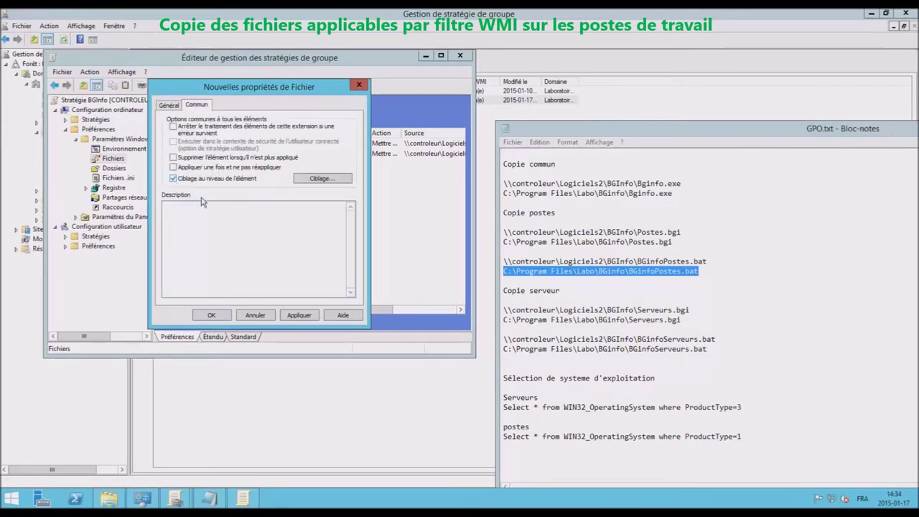
click(751, 439)
drag(751, 439, 503, 437)
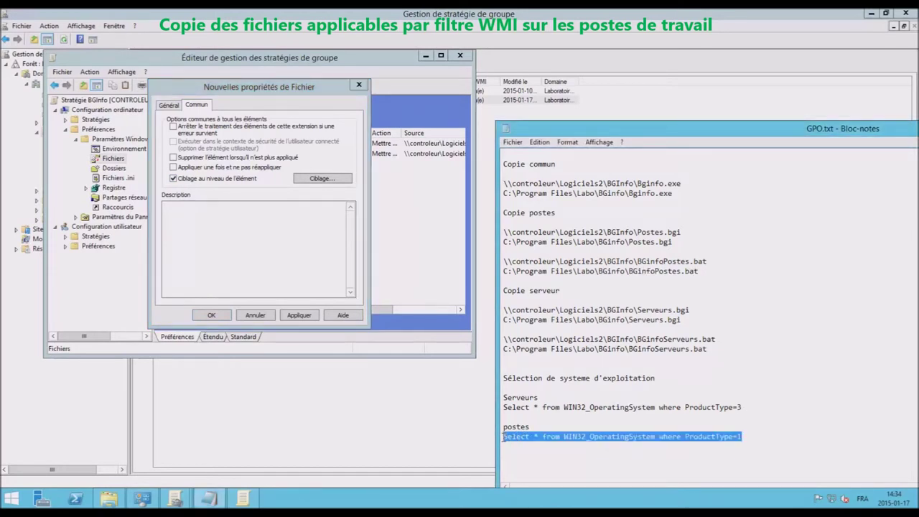
click(323, 178)
click(147, 120)
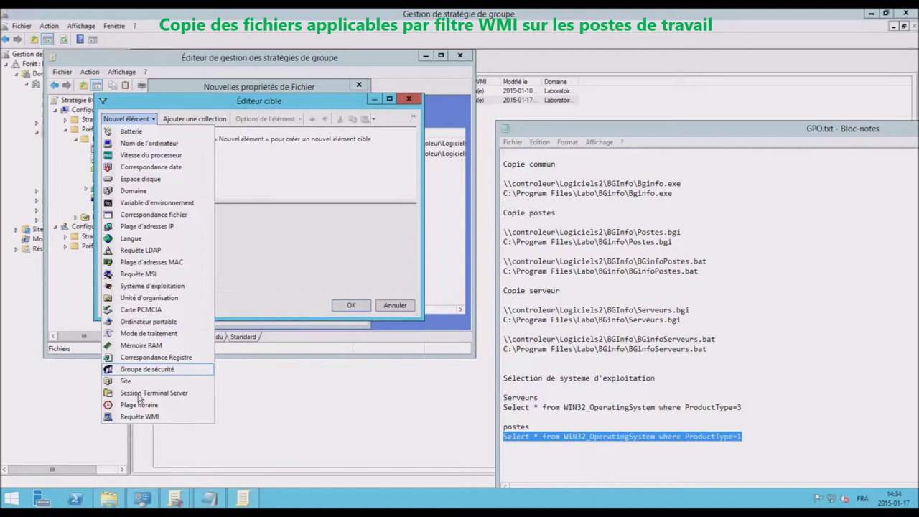
click(144, 416)
click(251, 212)
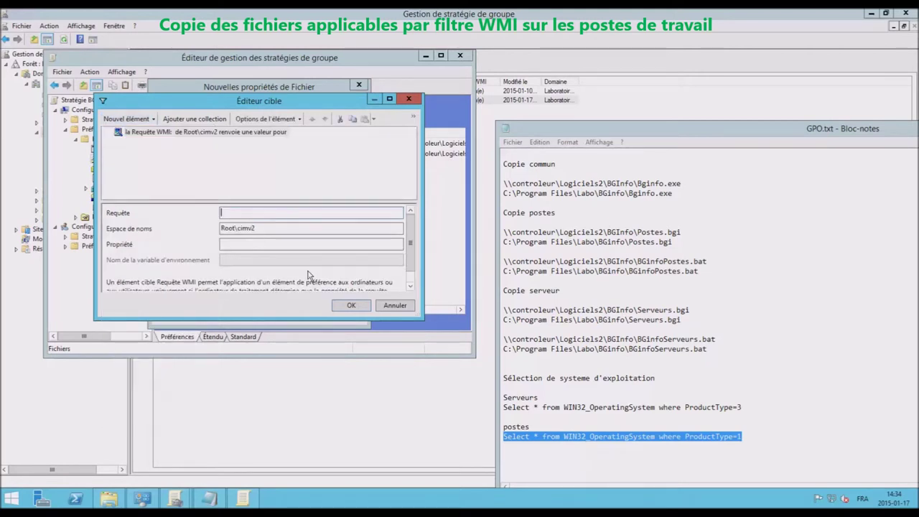
key(ctrl+v)
click(352, 305)
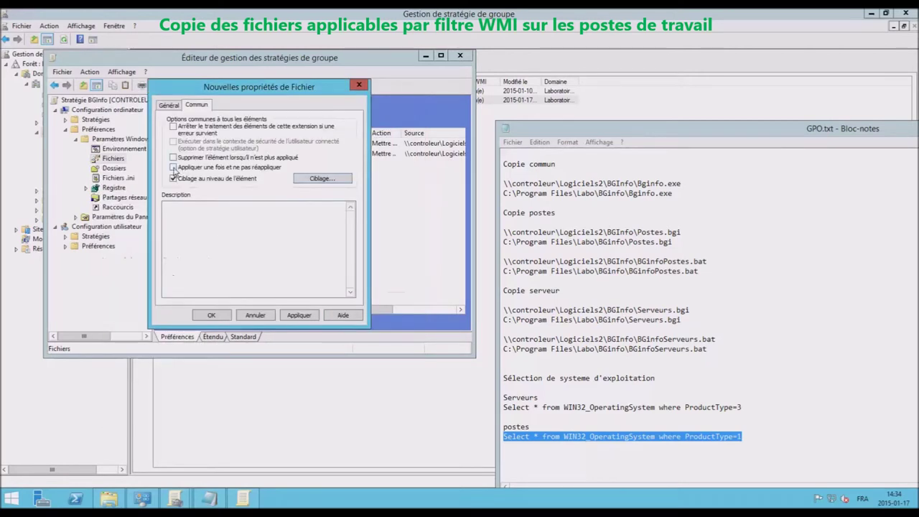
- Give the BGinfoPostes.bat item the description "Copie du .Bat pour les postes seulement" and save it
click(273, 250)
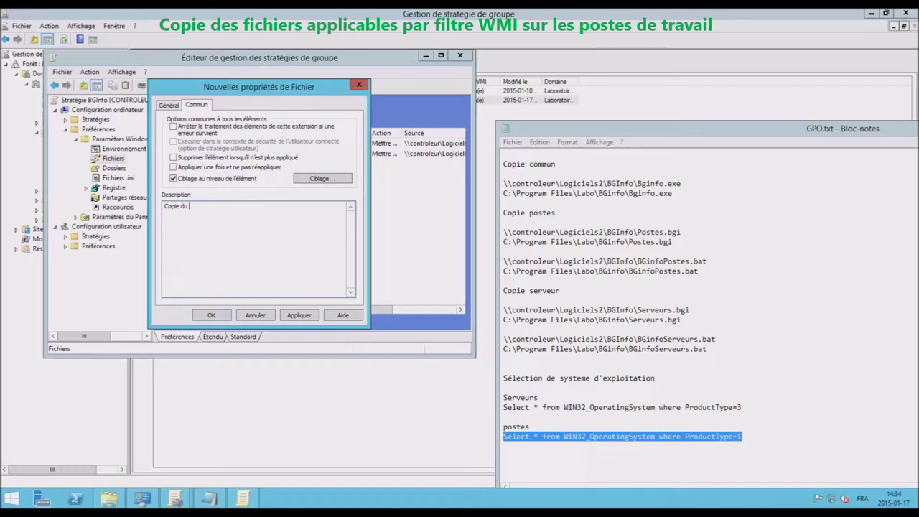
text(Copie du .Bat pour les postes seulement)
click(299, 315)
click(171, 105)
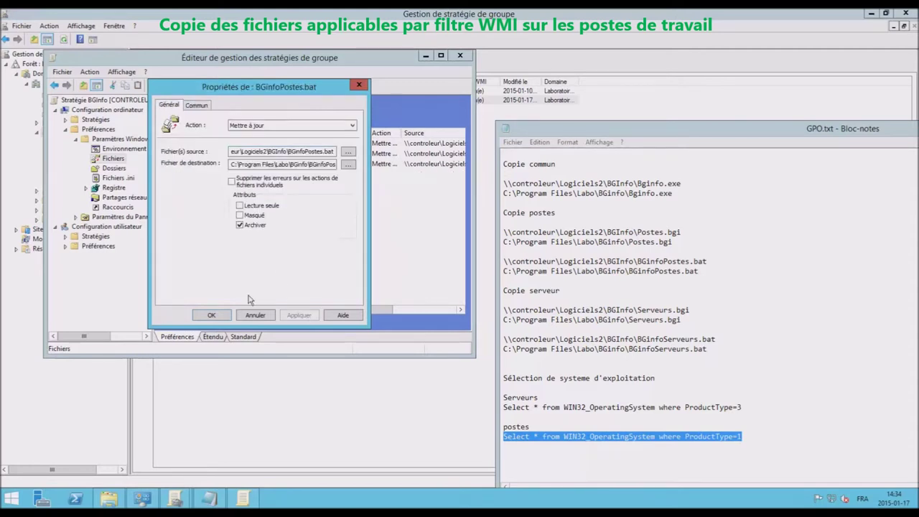
click(219, 318)
- Add a file item in Fichiers with source \\controleur\Logiciels2\BGInfo\Serveurs.bgi, copied from GPO.txt
right_click(286, 208)
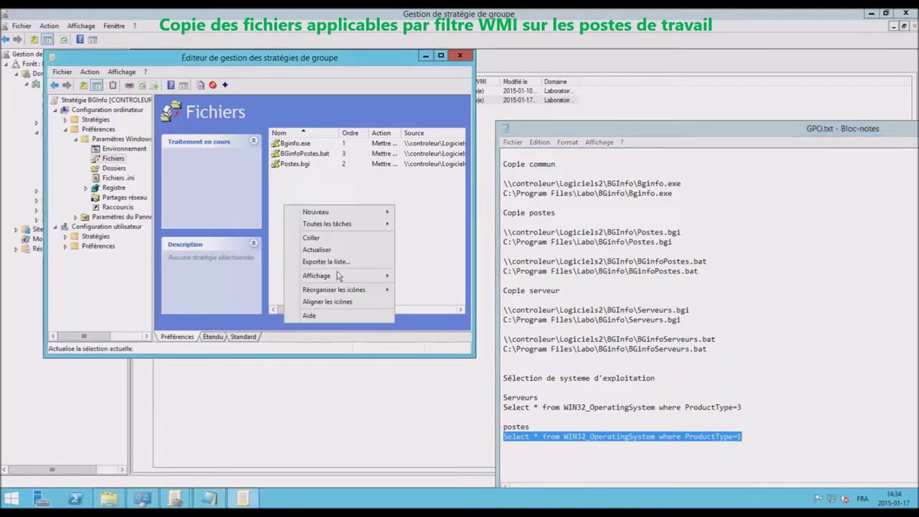
mouse_move(337, 213)
click(424, 213)
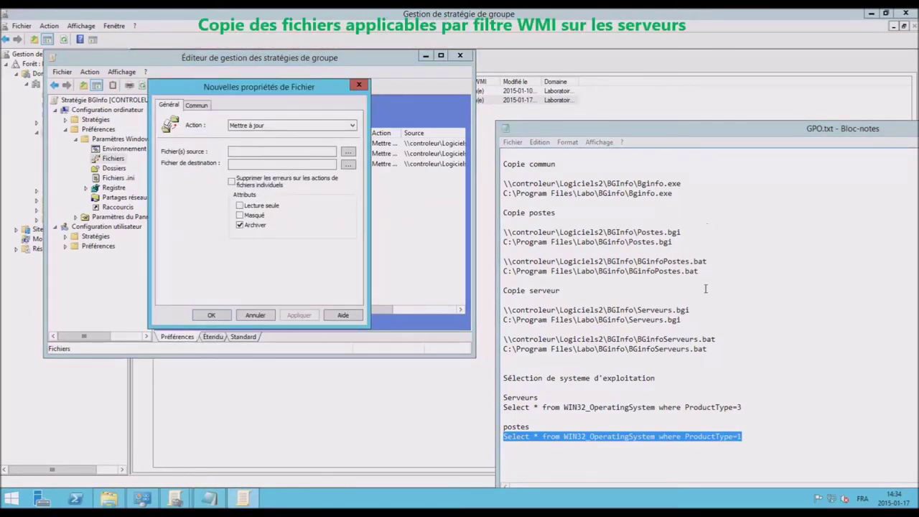
drag(700, 310, 490, 314)
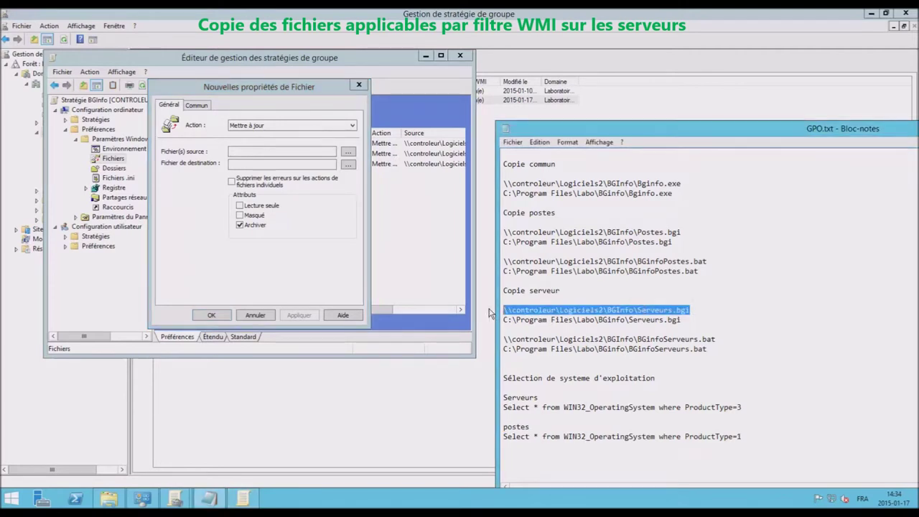
key(ctrl+c)
click(282, 152)
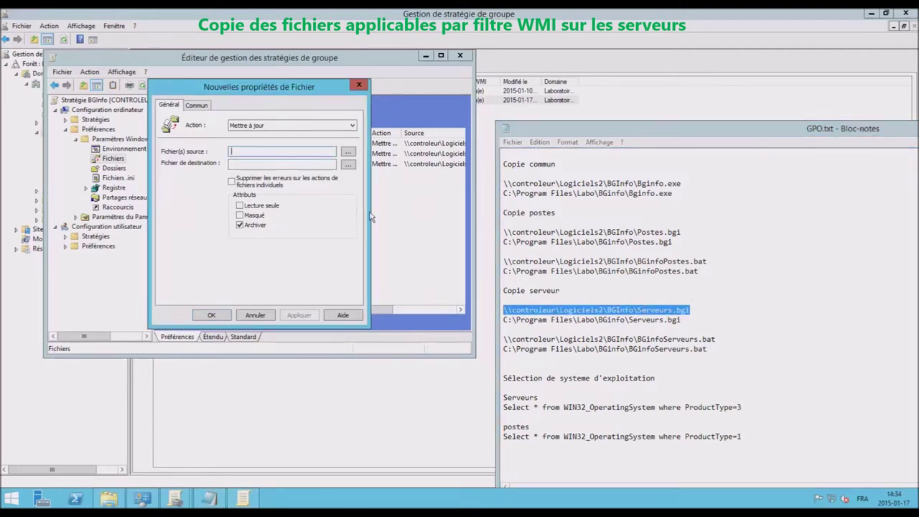
key(ctrl+v)
- Set the new item's destination to C:\Program Files\Labo\BGinfo\Serveurs.bgi, copied from GPO.txt
drag(682, 320, 487, 321)
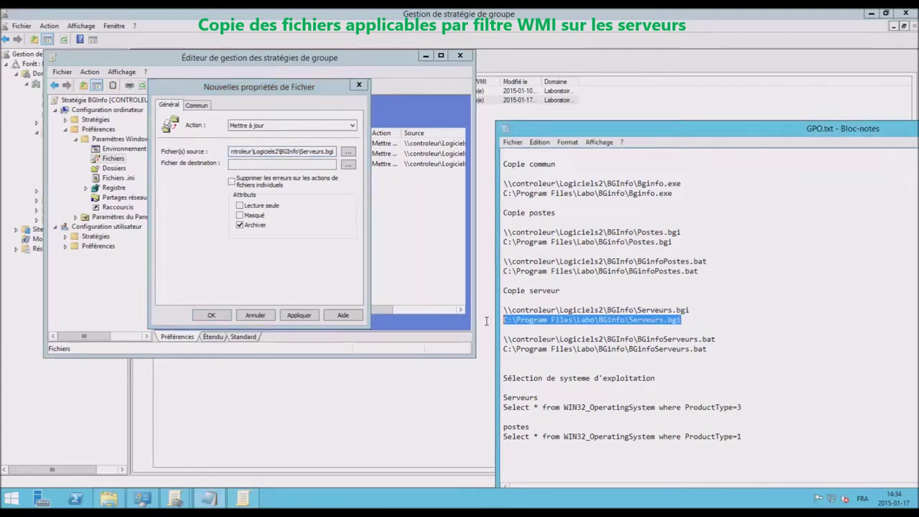
key(ctrl+c)
click(250, 162)
key(ctrl+v)
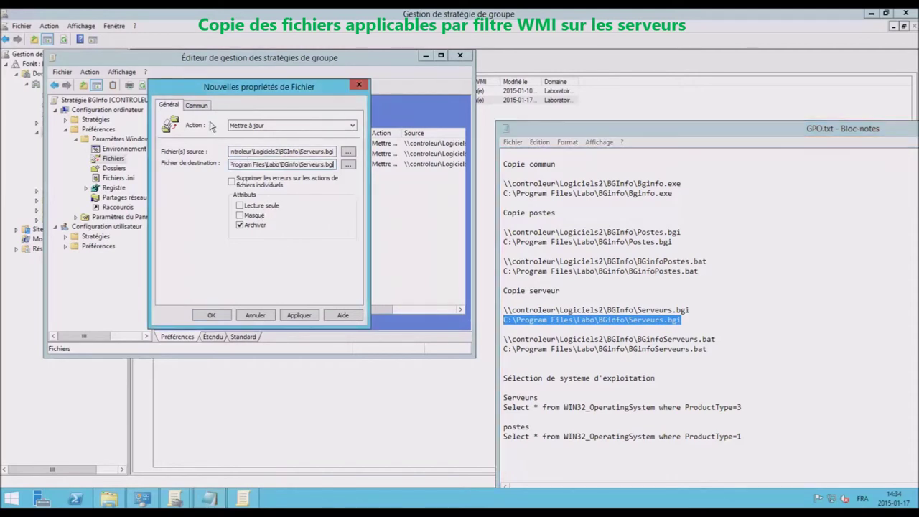
- Enter the description "Copie de notre BGI pour les serveurs" for the Serveurs.bgi item
click(197, 105)
click(239, 231)
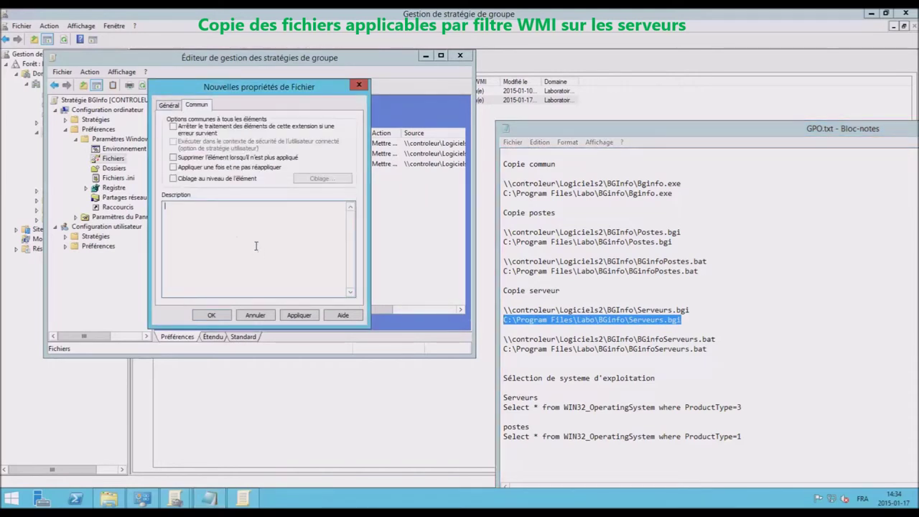
text(Copie de notre BGI pour les se)
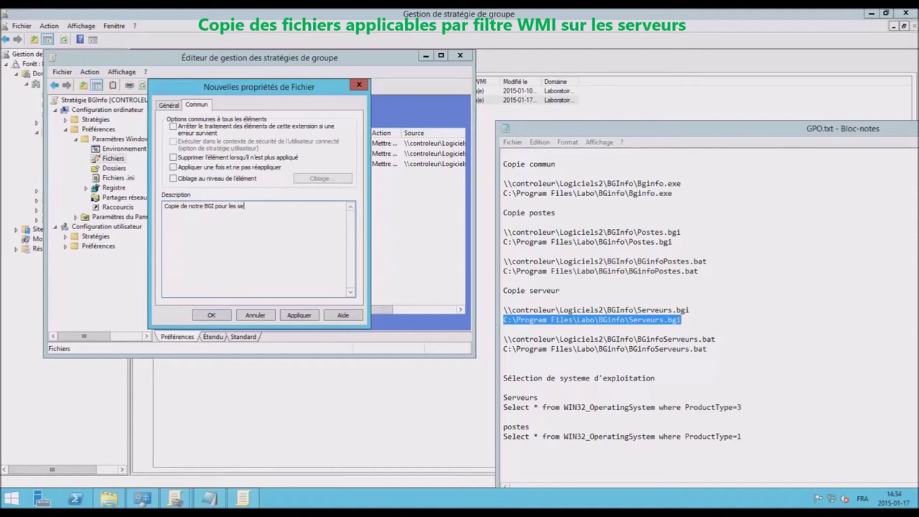
text(rveurs)
- Enable item-level targeting with the WMI query "Select * from WIN32_OperatingSystem where ProductType=3" from GPO.txt, and save the Serveurs.bgi item
click(173, 178)
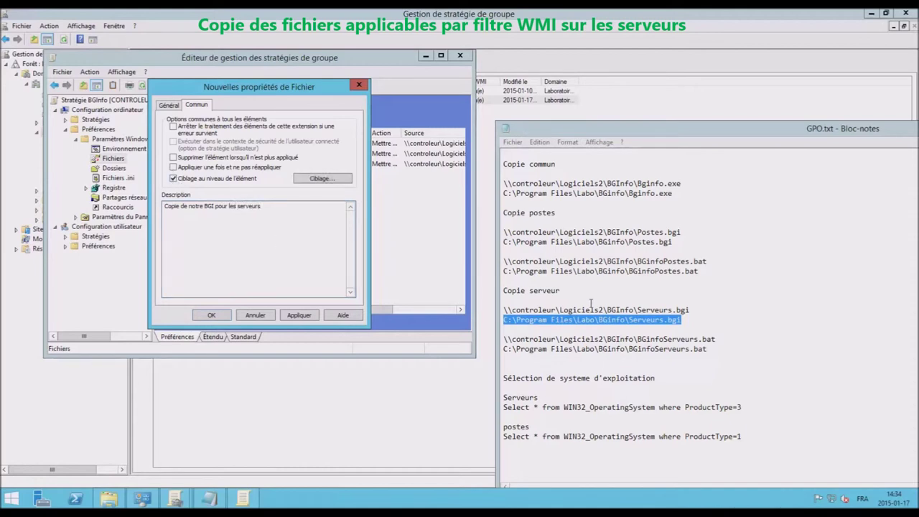
drag(743, 407, 503, 408)
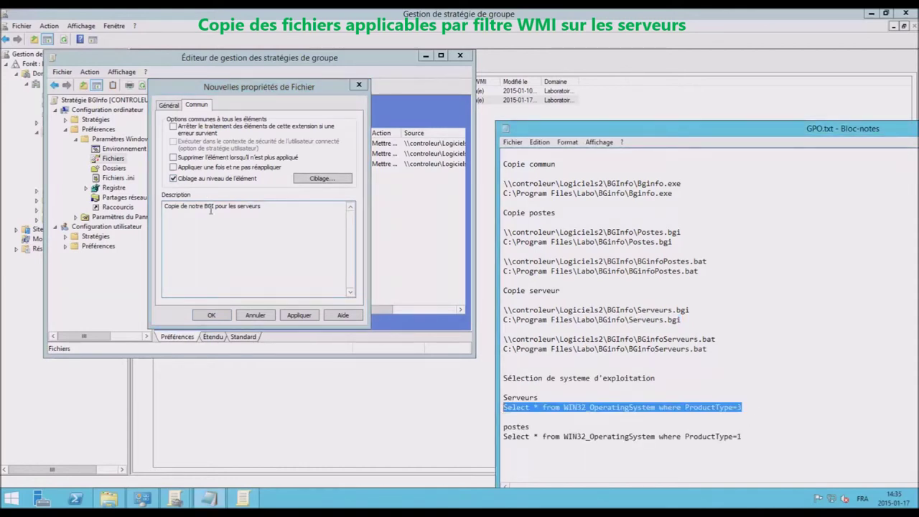
click(319, 180)
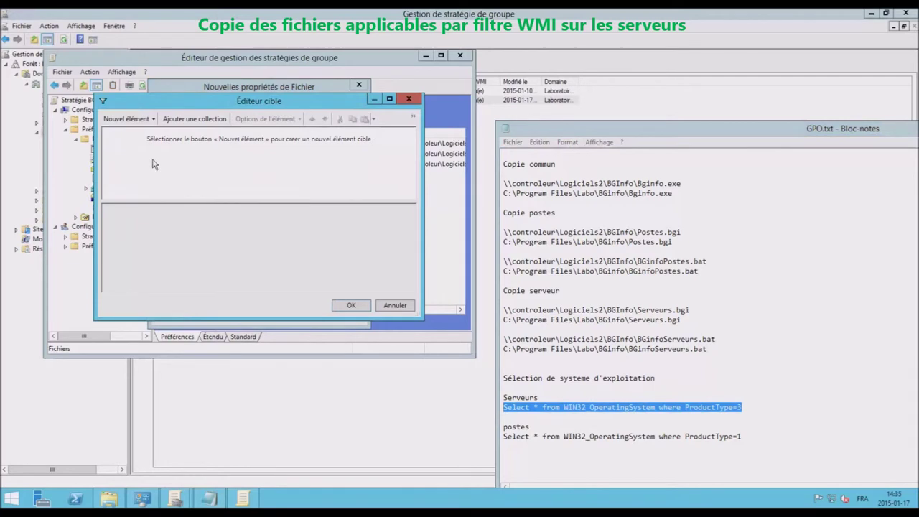
click(127, 118)
click(179, 423)
click(242, 214)
key(ctrl+v)
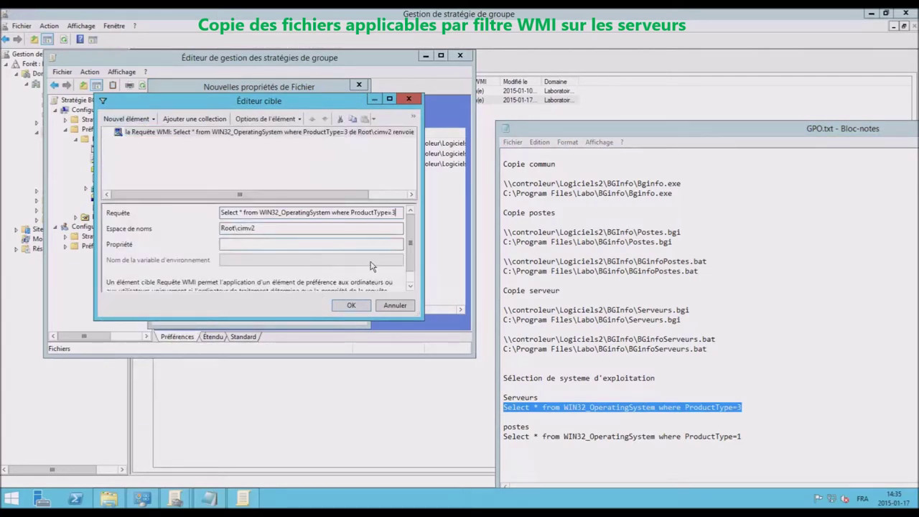
click(365, 305)
click(308, 317)
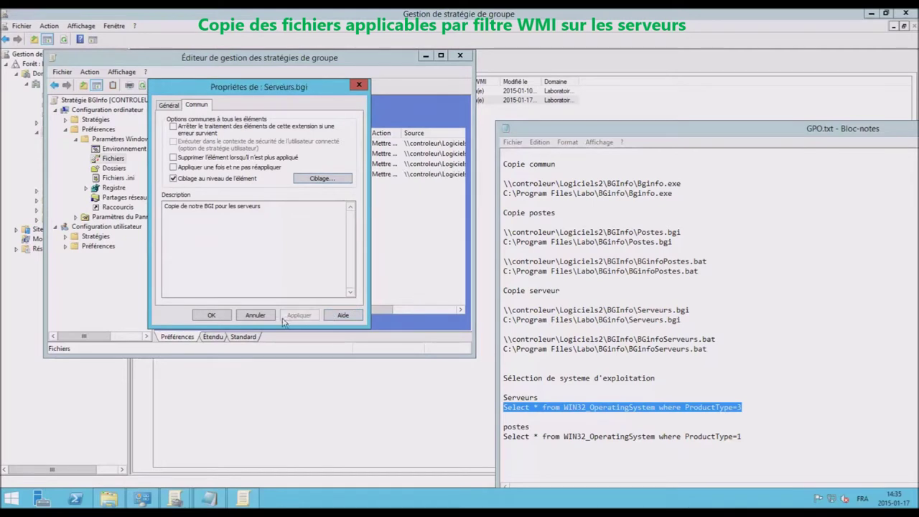
click(212, 316)
- Add another file item in Fichiers with source \\controleur\Logiciels2\BGInfo\BGinfoServeurs.bat, copied from GPO.txt
right_click(293, 244)
mouse_move(344, 251)
click(431, 248)
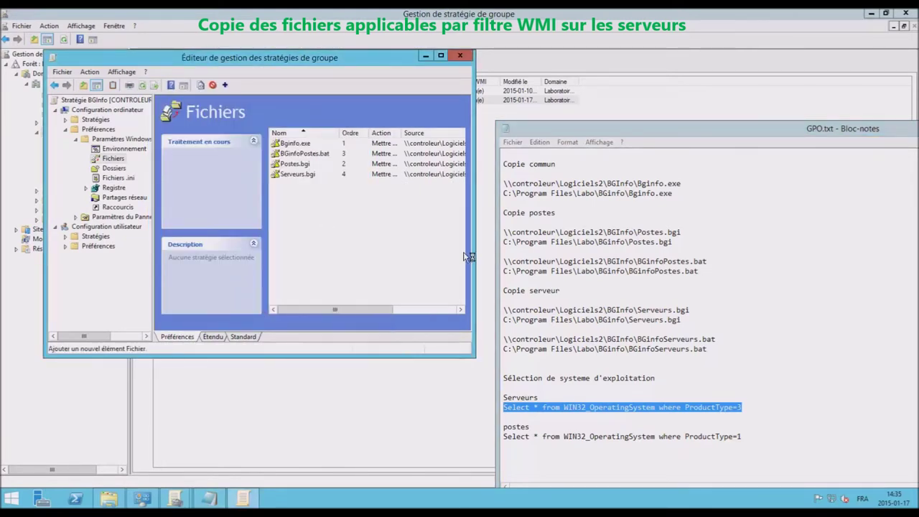
drag(717, 339, 505, 337)
key(ctrl+c)
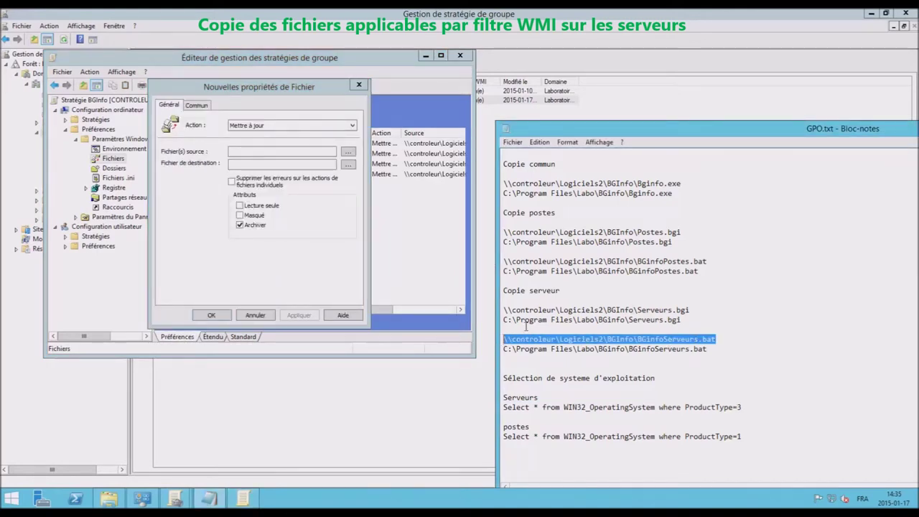
click(256, 152)
key(ctrl+v)
- Set the item's destination to C:\Program Files\Labo\BGinfo\BGinfoServeurs.bat from GPO.txt and its description to "Copie de notre .Bat pour les serveurs seulement"
drag(708, 349, 507, 350)
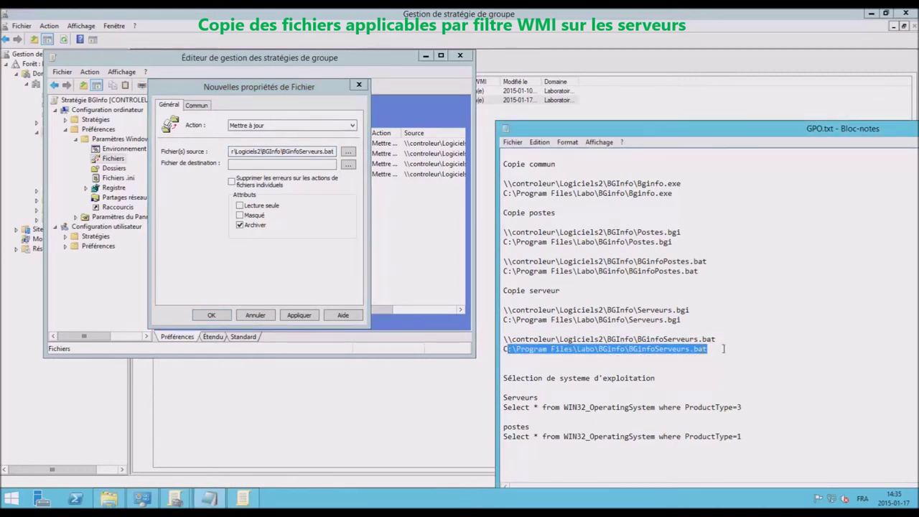
click(548, 357)
key(shift+Up)
key(ctrl+c)
click(237, 164)
key(ctrl+v)
click(198, 106)
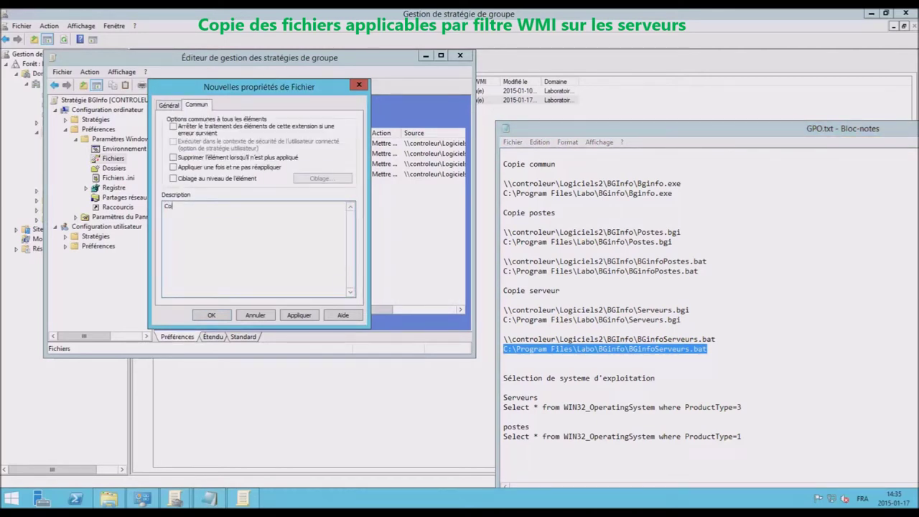
text(Copie de notre .Bat pour les serveurs seulement)
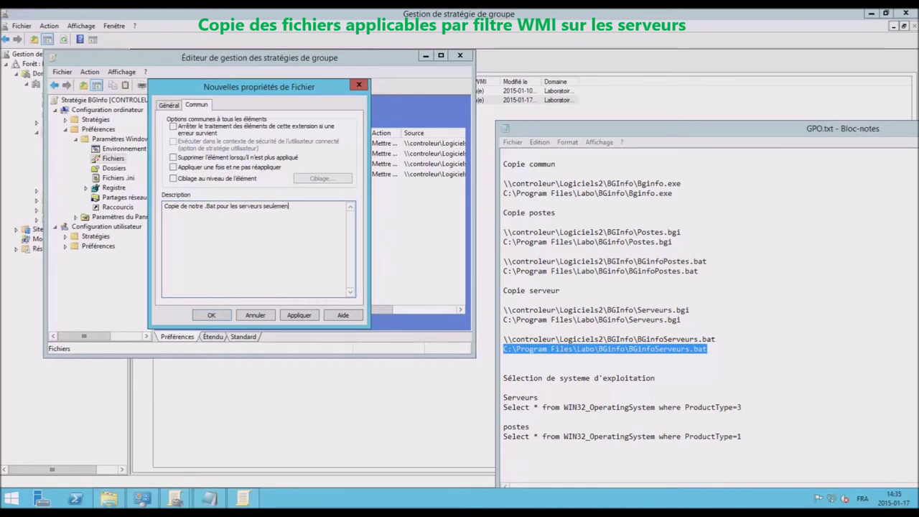
- Enable item-level targeting with the WMI query "Select * from WIN32_OperatingSystem where ProductType=3" from GPO.txt, and save the BGinfoServeurs.bat item
click(173, 179)
drag(754, 413, 494, 412)
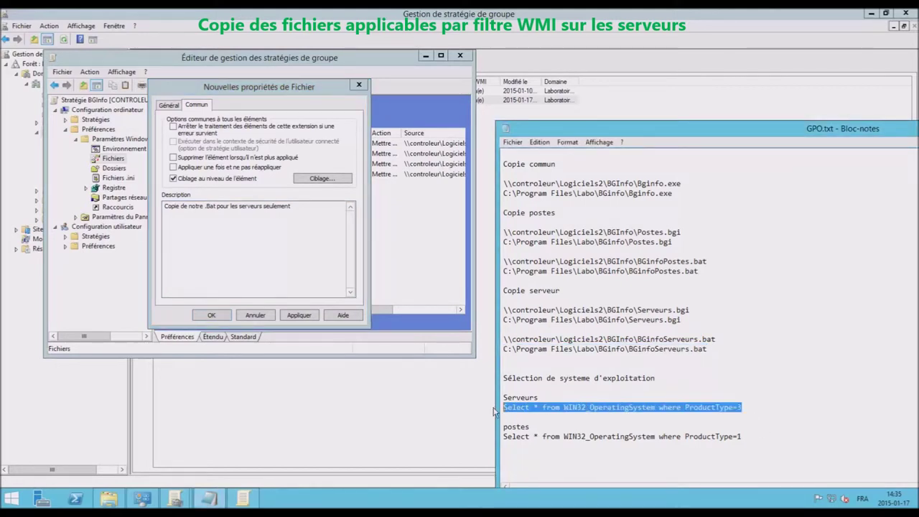
click(323, 178)
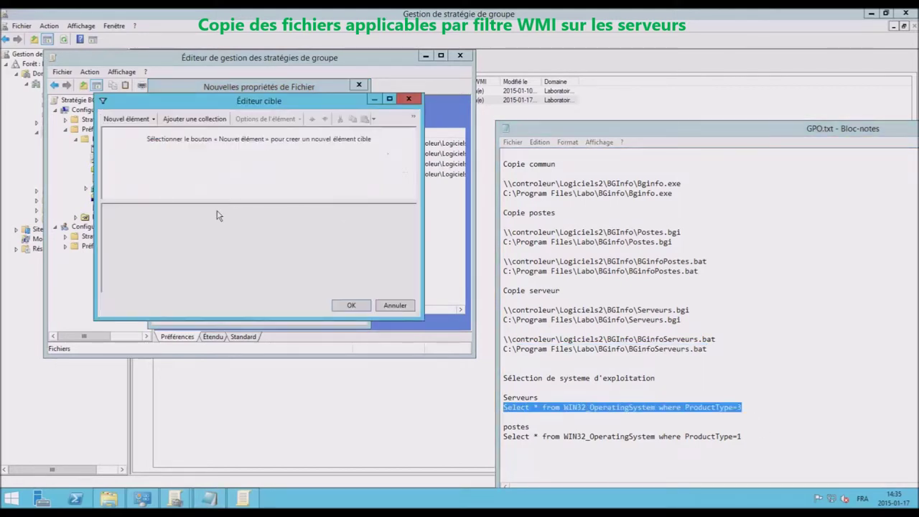
click(130, 120)
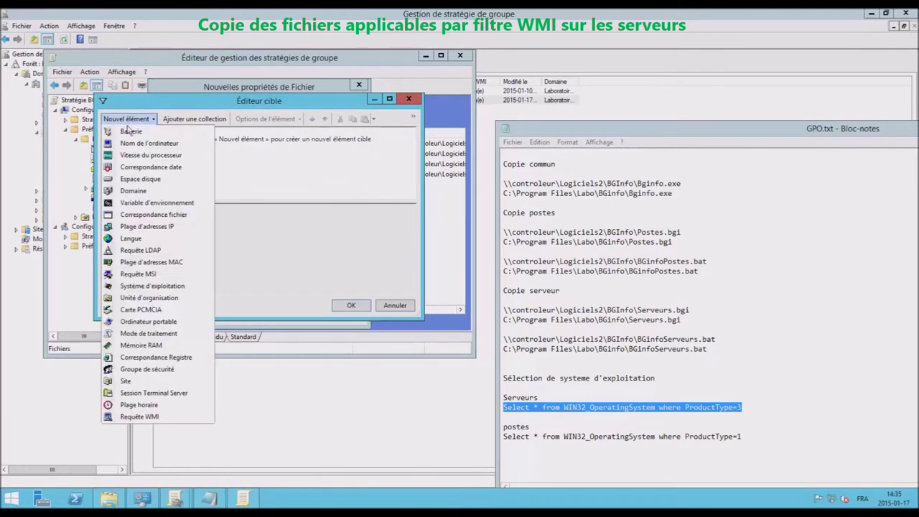
click(128, 418)
click(257, 212)
key(ctrl+v)
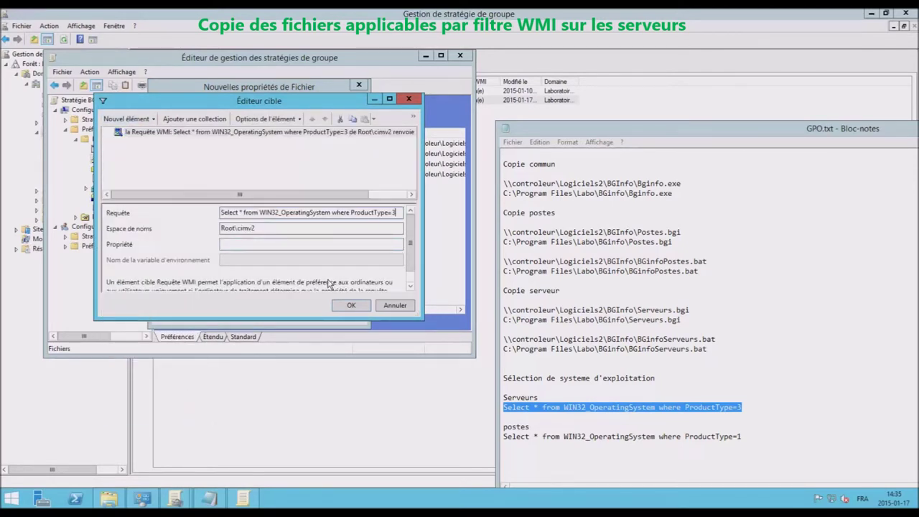
click(367, 311)
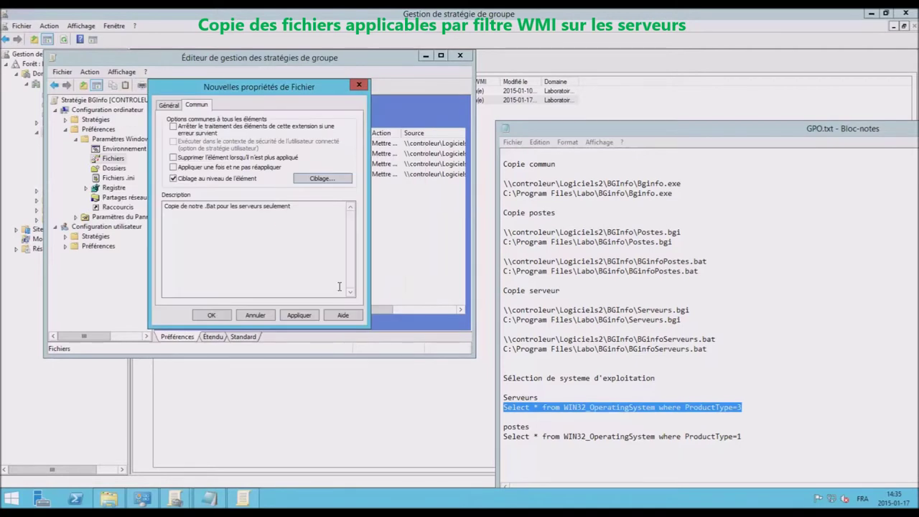
click(310, 318)
click(211, 316)
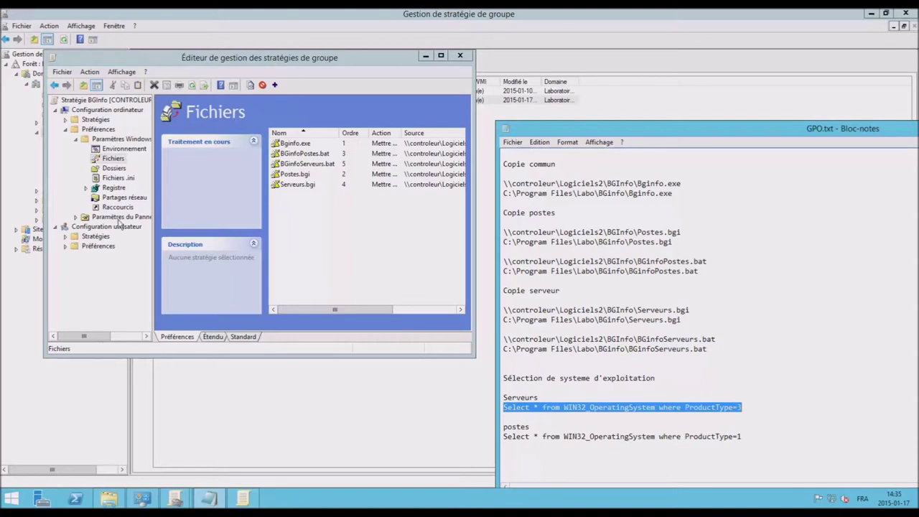
- Create a shortcut item in Raccourcis named BGinfo_postes, located in "Démarrage du profil Tous les utilisateurs"
click(117, 207)
right_click(290, 168)
mouse_move(322, 178)
click(422, 174)
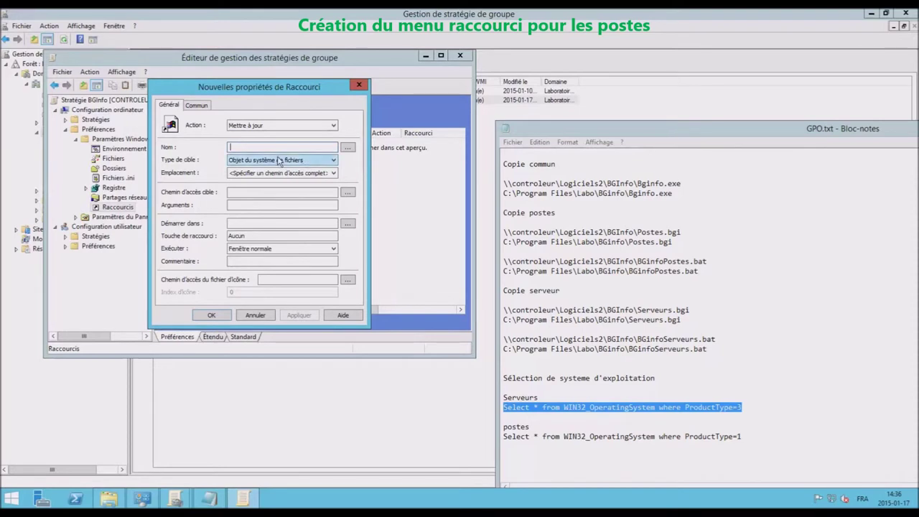
text(BGinfo_postes)
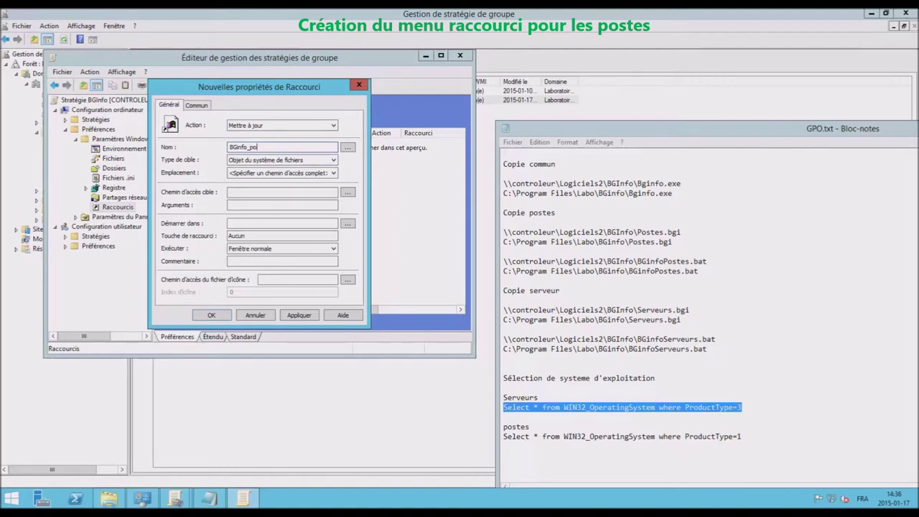
click(316, 174)
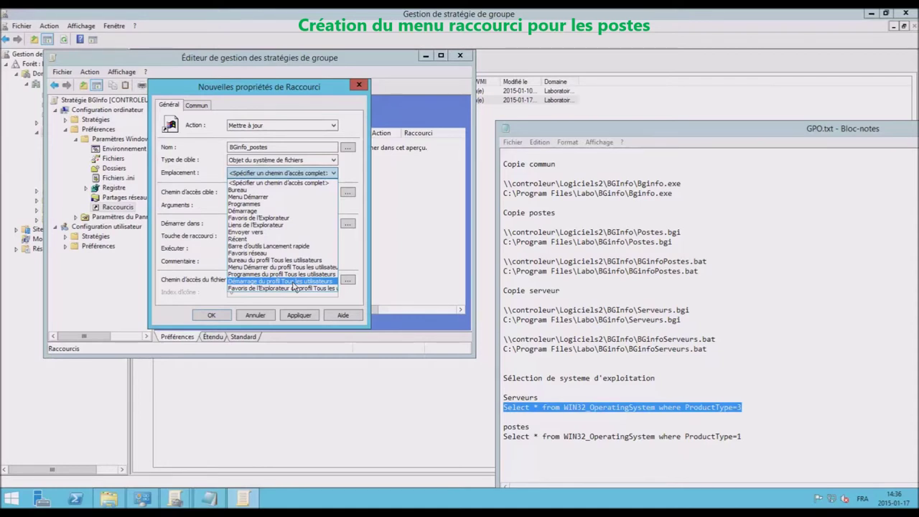
click(287, 281)
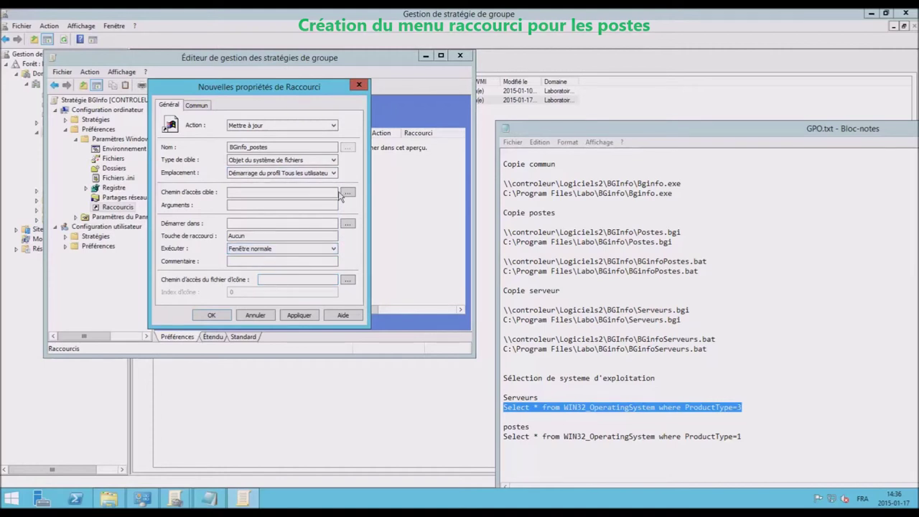
- Set the shortcut's target path to C:\Program Files\Labo\BGinfo\BGinfoPostes.bat, copied from GPO.txt
click(755, 251)
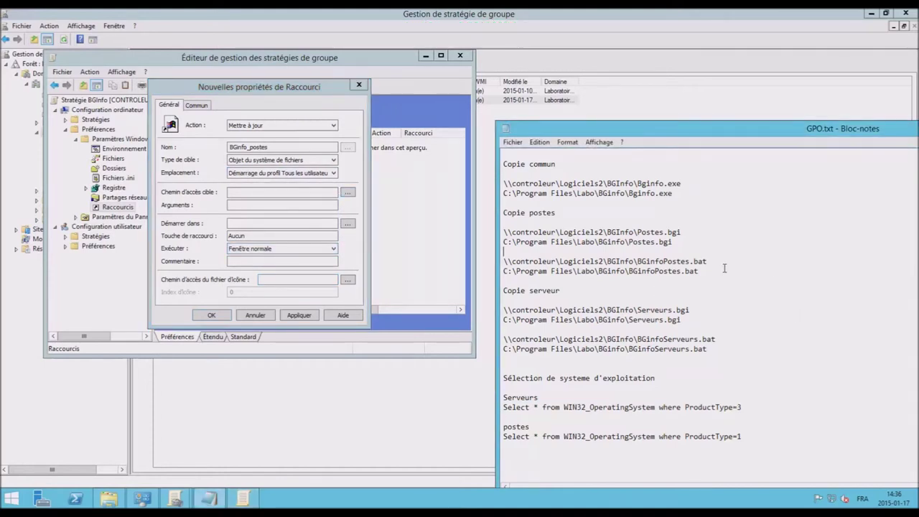
drag(707, 261, 506, 271)
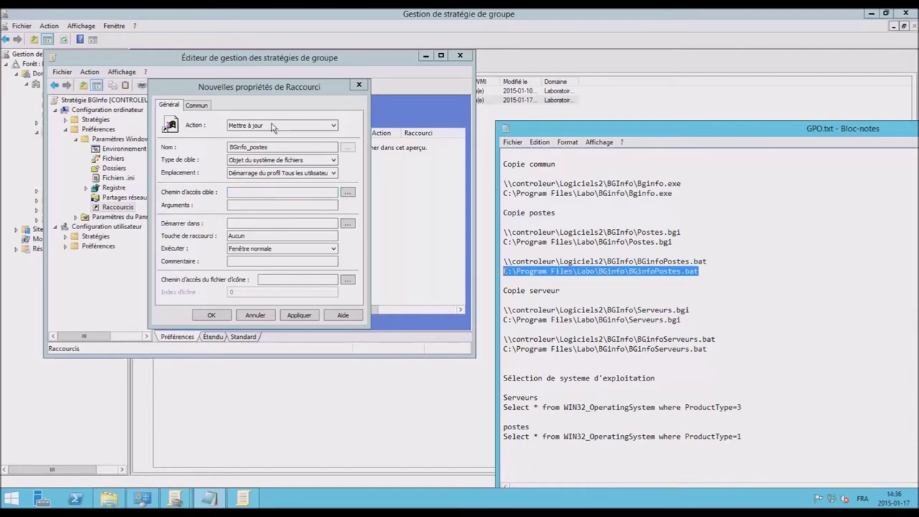
click(241, 193)
key(ctrl+v)
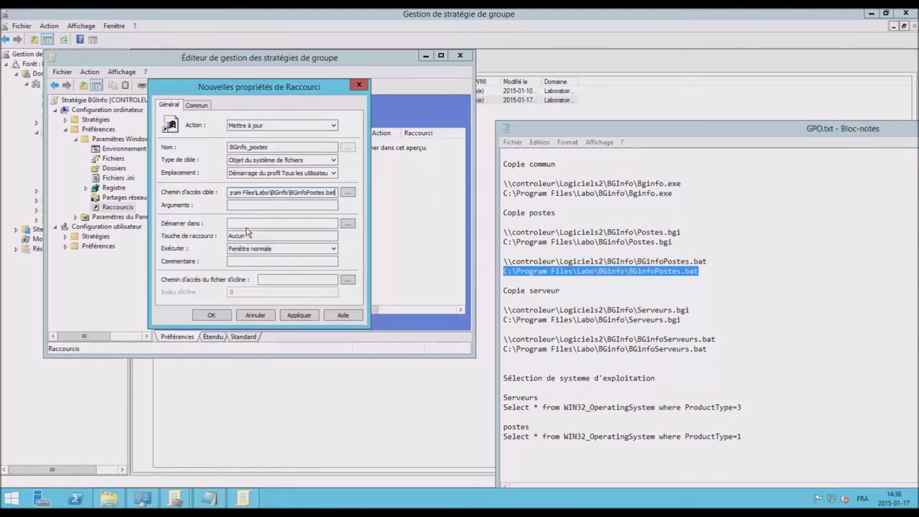
- Enable item-level targeting on the BGinfo_postes shortcut with the WMI query "Select * from WIN32_OperatingSystem where ProductType=1" copied from GPO.txt
click(194, 105)
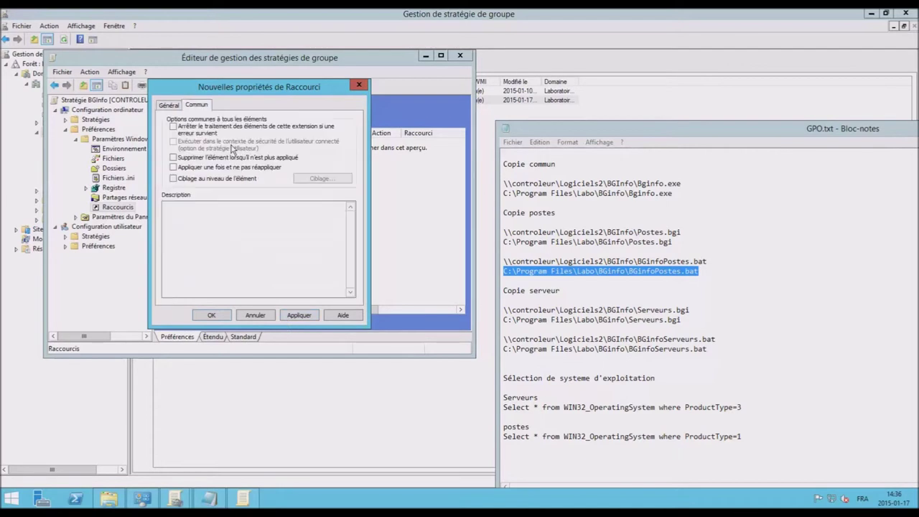
click(175, 179)
click(320, 181)
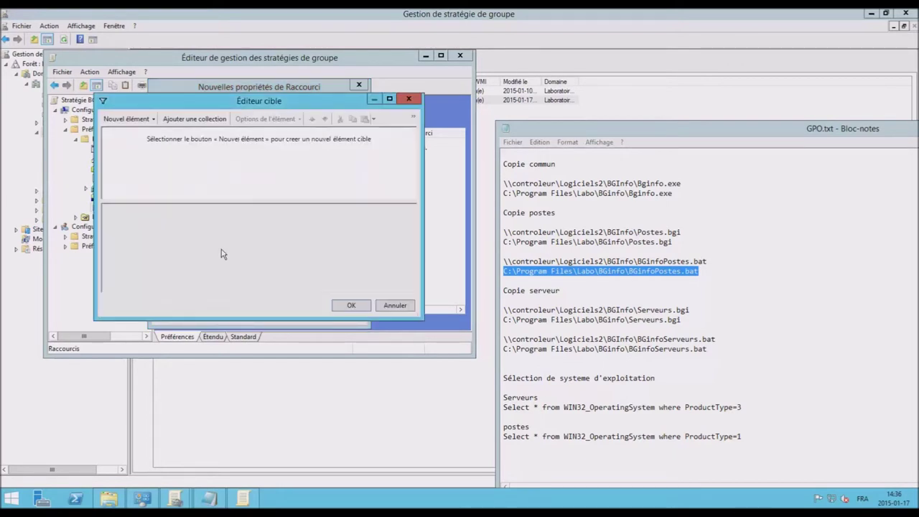
click(126, 119)
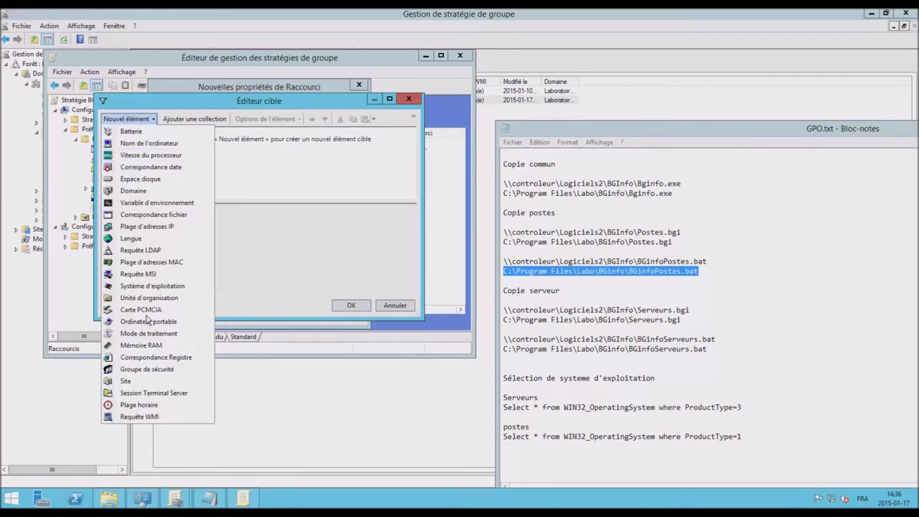
click(144, 417)
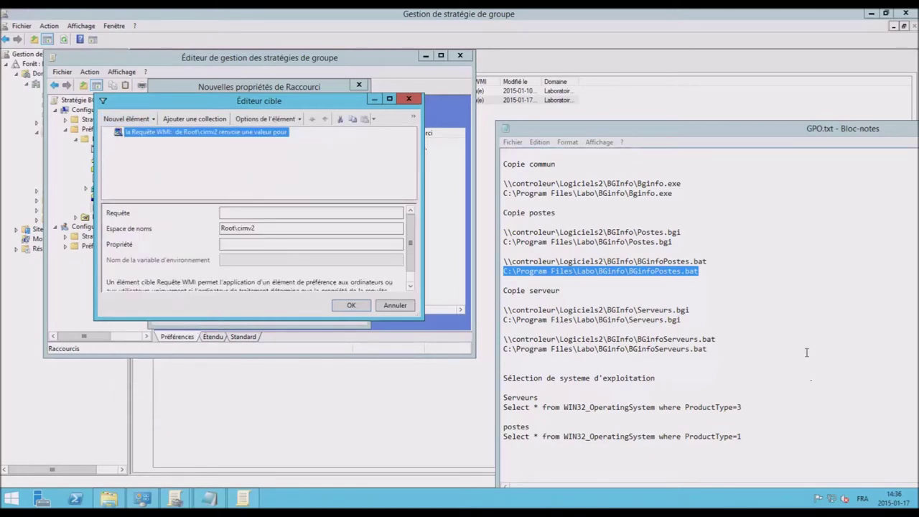
click(802, 414)
drag(740, 436, 522, 449)
key(ctrl+c)
click(237, 213)
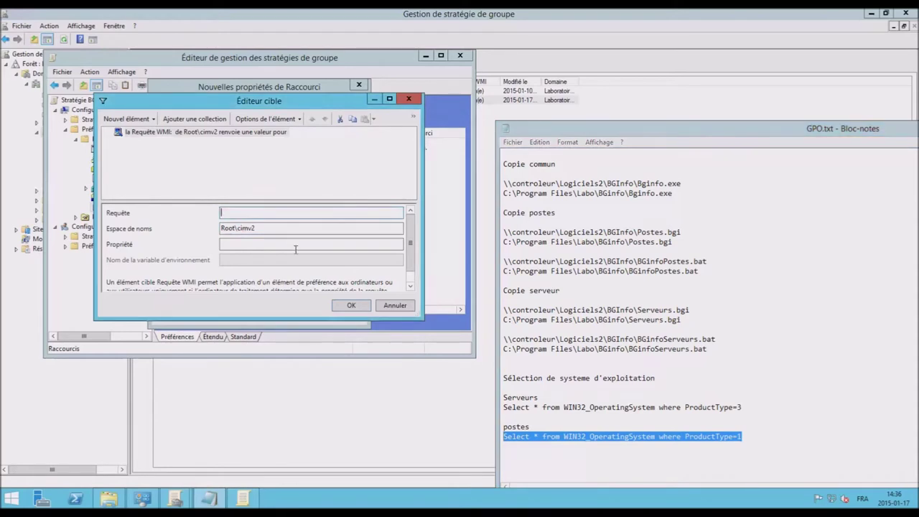
key(ctrl+v)
click(352, 306)
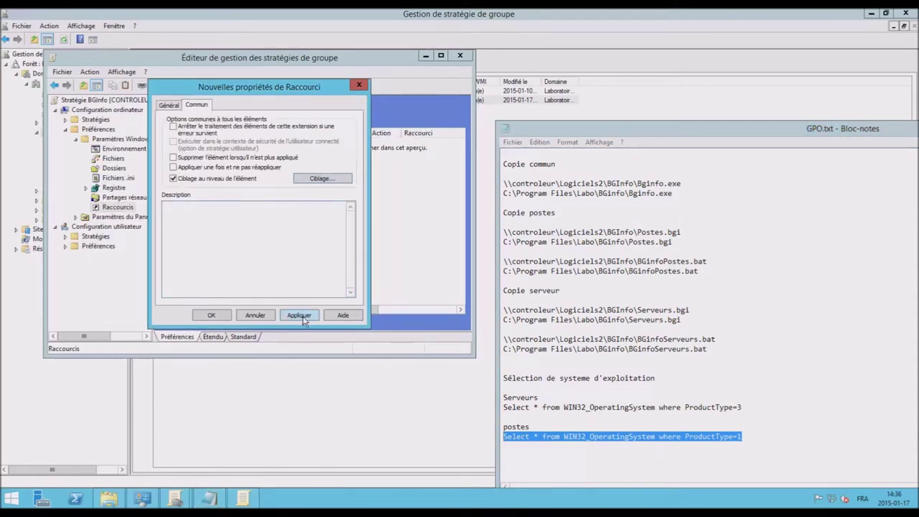
- Describe the shortcut as "Dans le menu démarrer pour les postes" and save the BGinfo_postes item
click(216, 222)
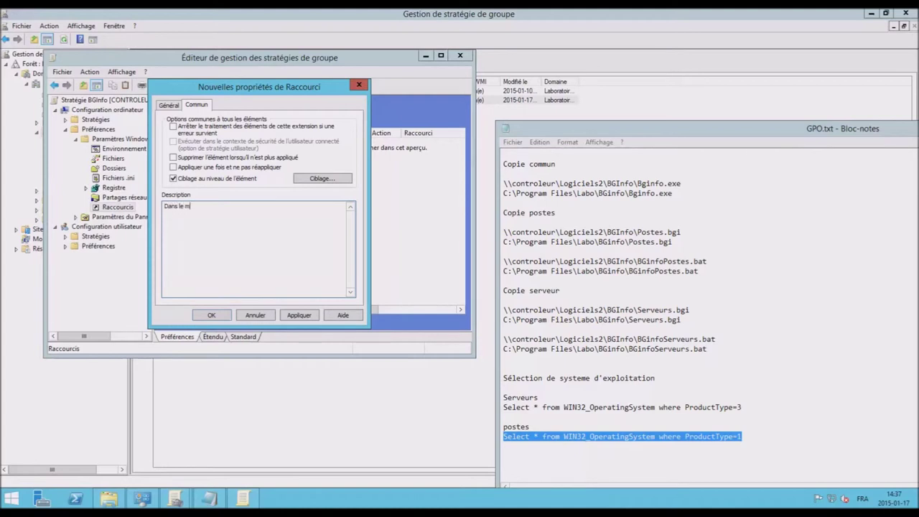
text(Dans le menu démarrer pour les postes)
click(313, 316)
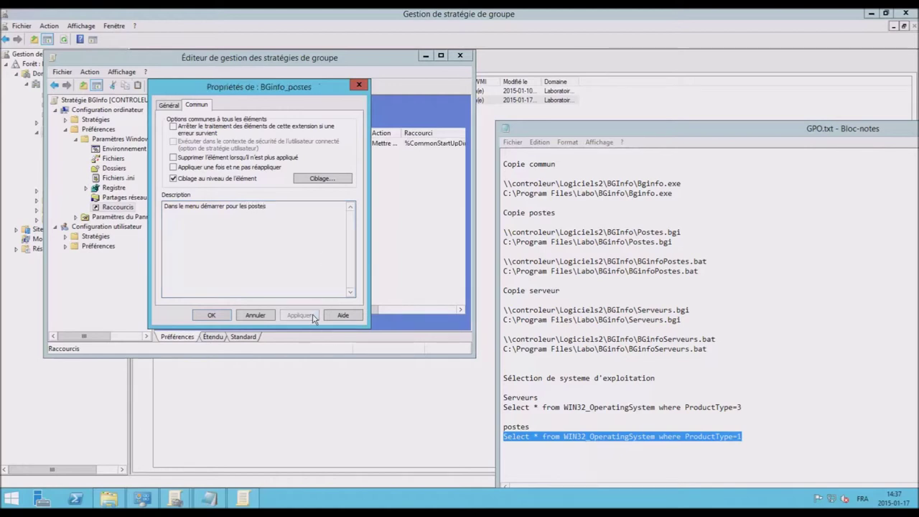
click(212, 314)
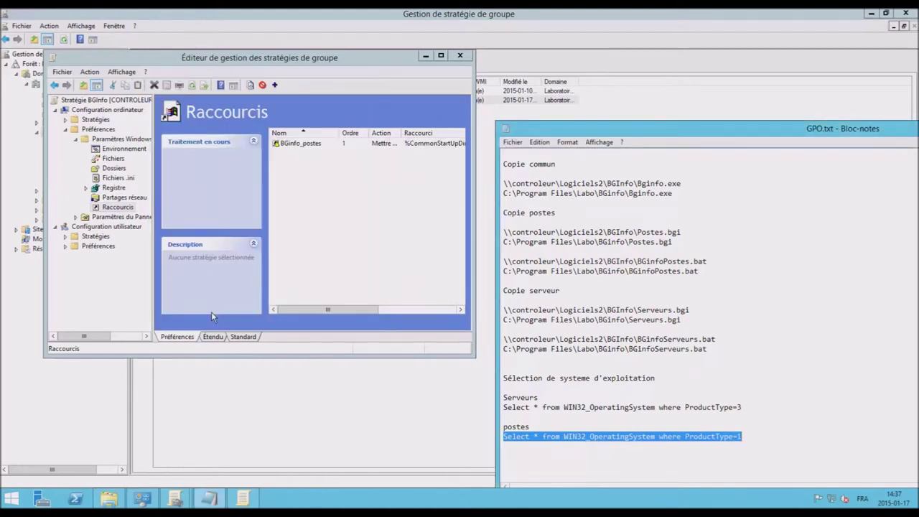
- Create a second shortcut item in Raccourcis named BGinfo_serveurs, located in "Démarrage du profil Tous les utilisateurs"
right_click(302, 197)
mouse_move(349, 204)
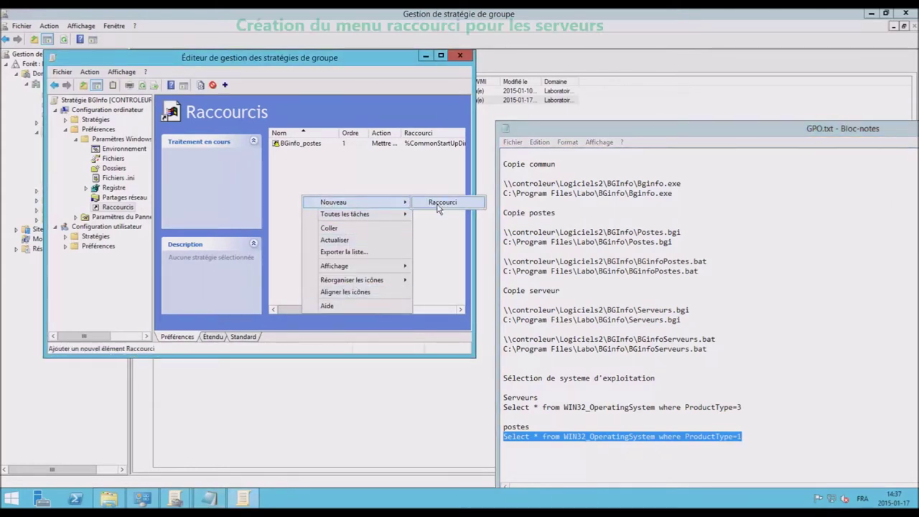
click(435, 204)
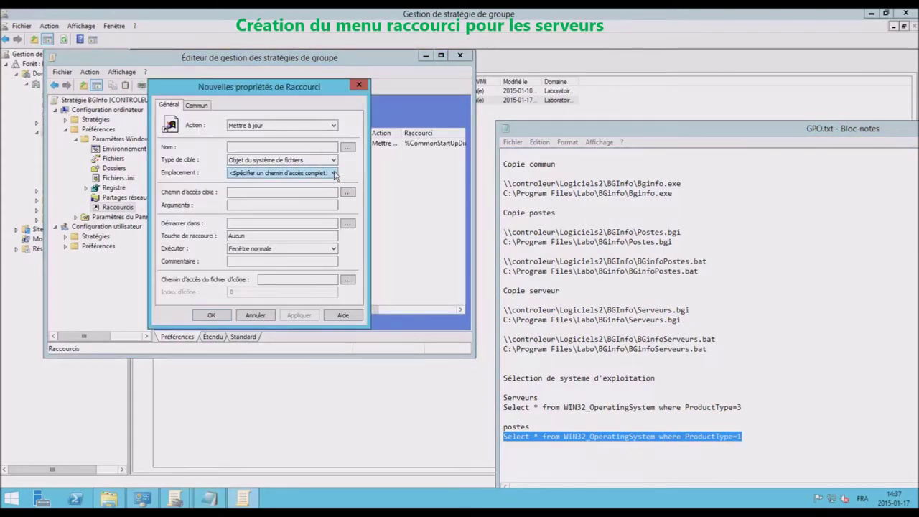
click(313, 175)
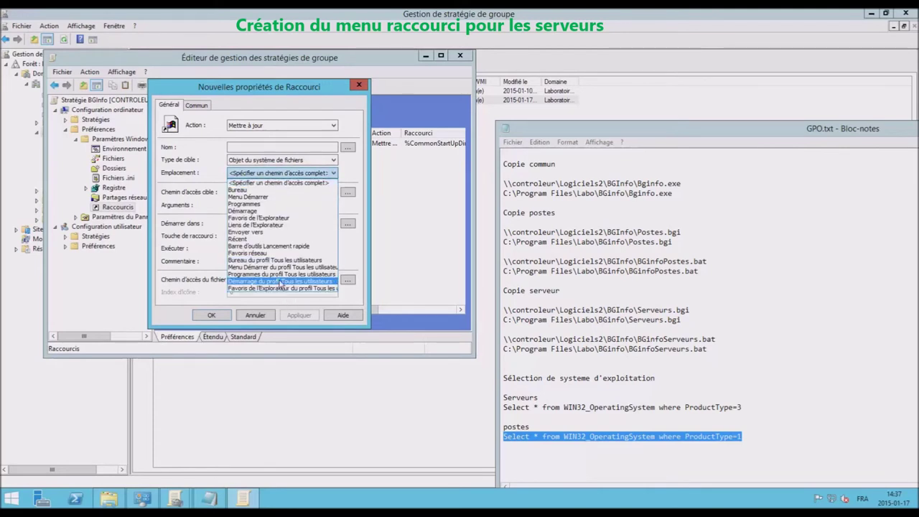
click(280, 281)
click(269, 148)
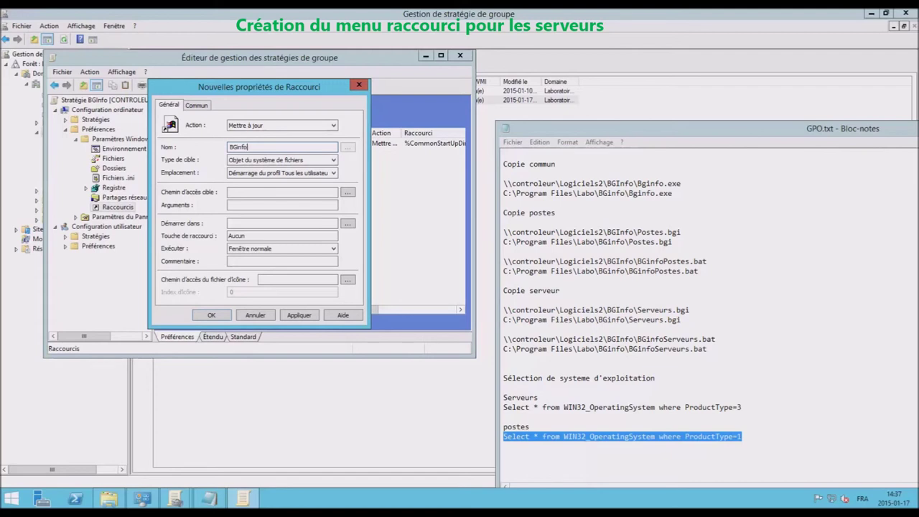
text(BGinfo_serveu)
- Set the BGinfo_serveurs target path to C:\Program Files\Labo\BGinfo\BGinfoServeurs.bat, copied from GPO.txt
click(794, 340)
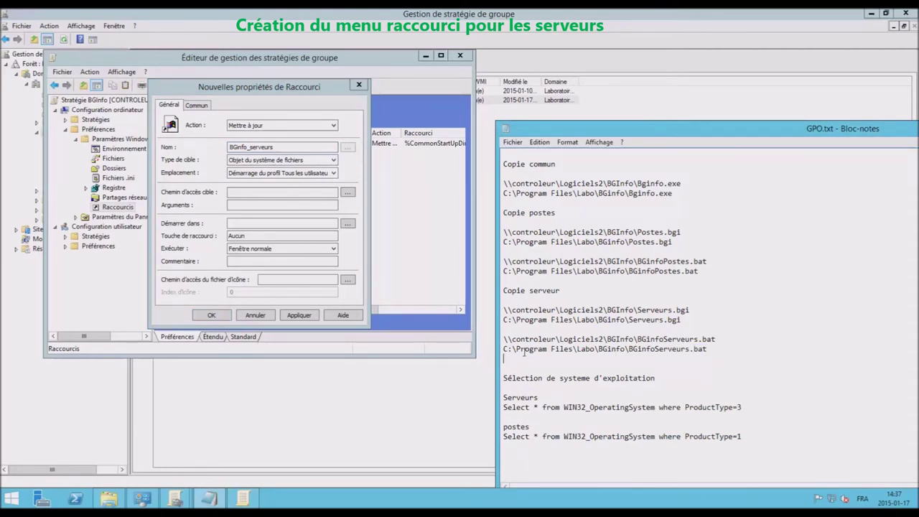
key(shift+Up)
key(ctrl+c)
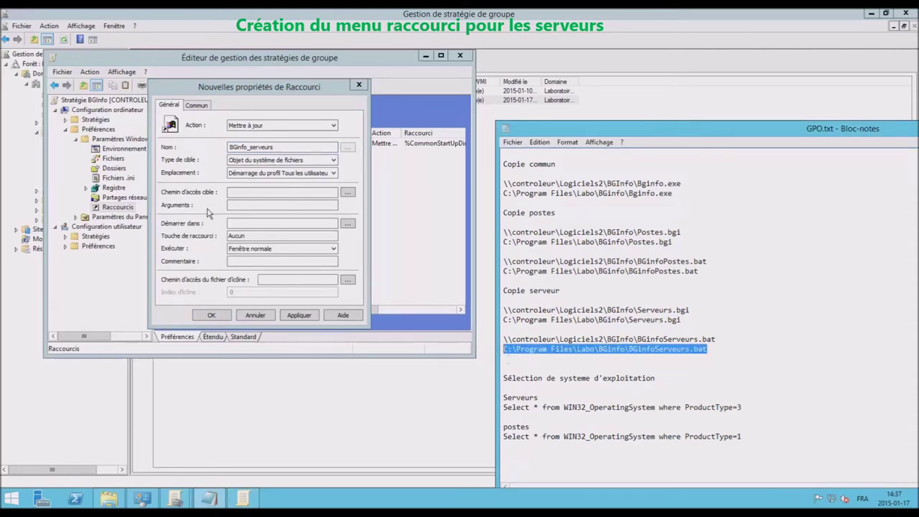
click(240, 194)
key(ctrl+v)
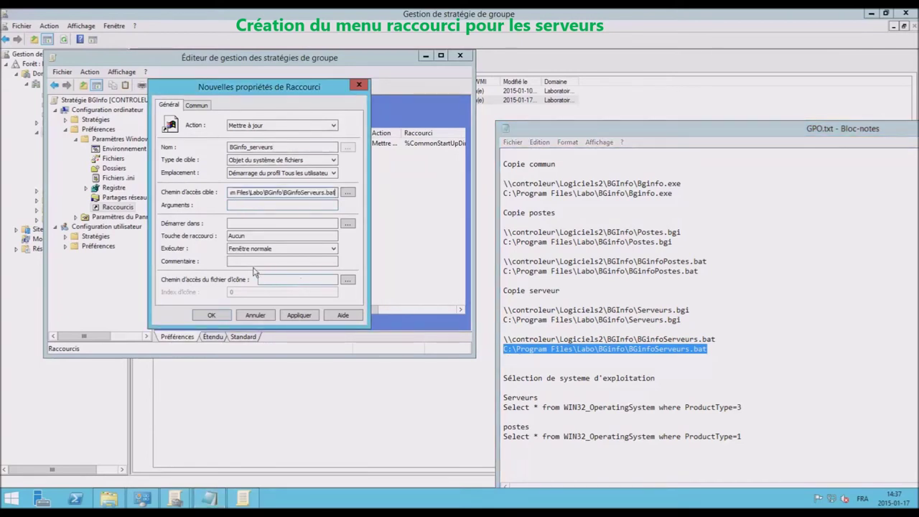
- Enable item-level targeting on the BGinfo_serveurs shortcut with the WMI query "Select * from WIN32_OperatingSystem where ProductType=3" from GPO.txt
click(198, 105)
click(174, 179)
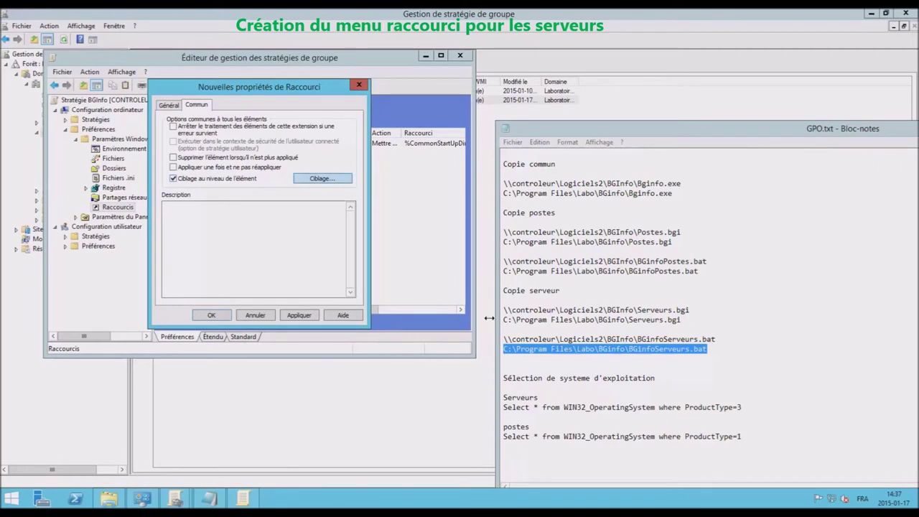
click(312, 179)
drag(742, 407, 475, 423)
key(ctrl+c)
click(128, 130)
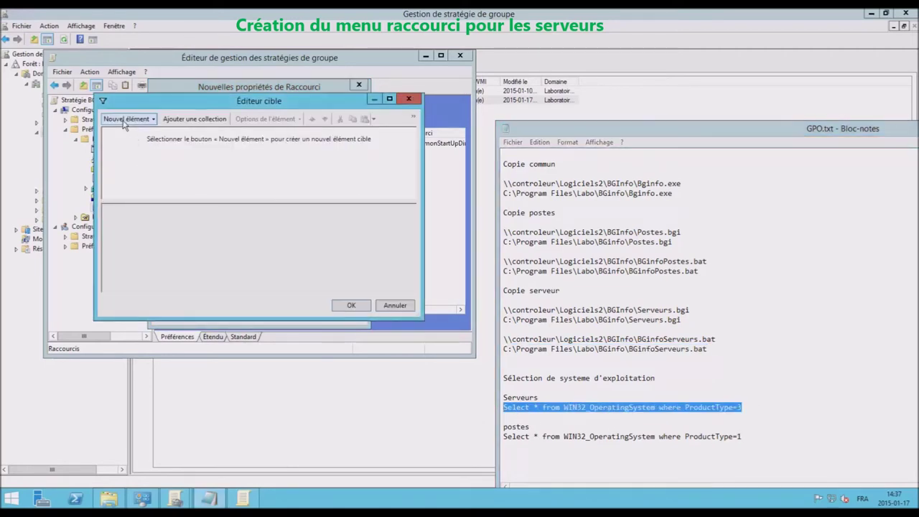
click(127, 119)
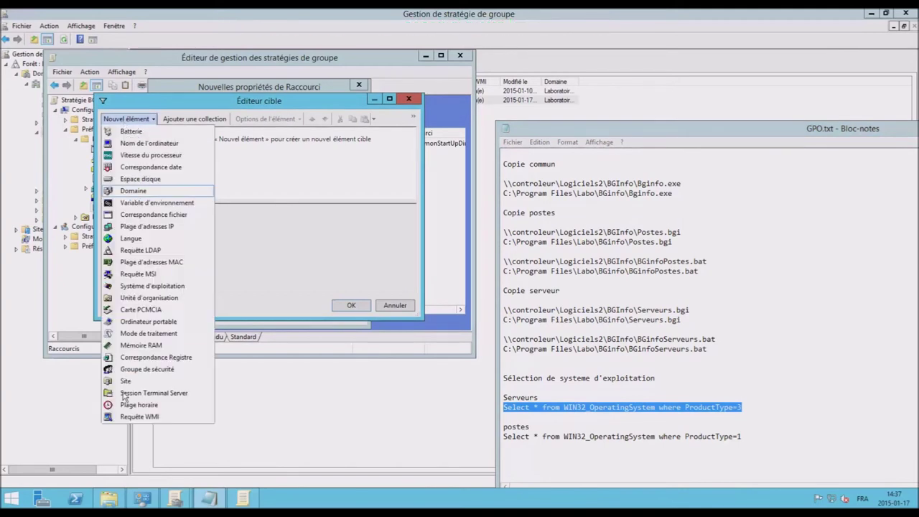
click(136, 420)
click(233, 213)
key(ctrl+v)
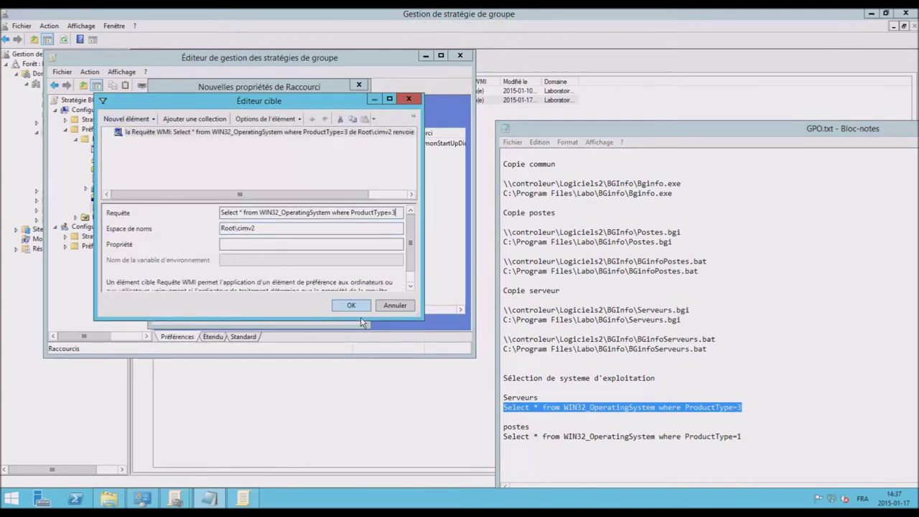
click(351, 305)
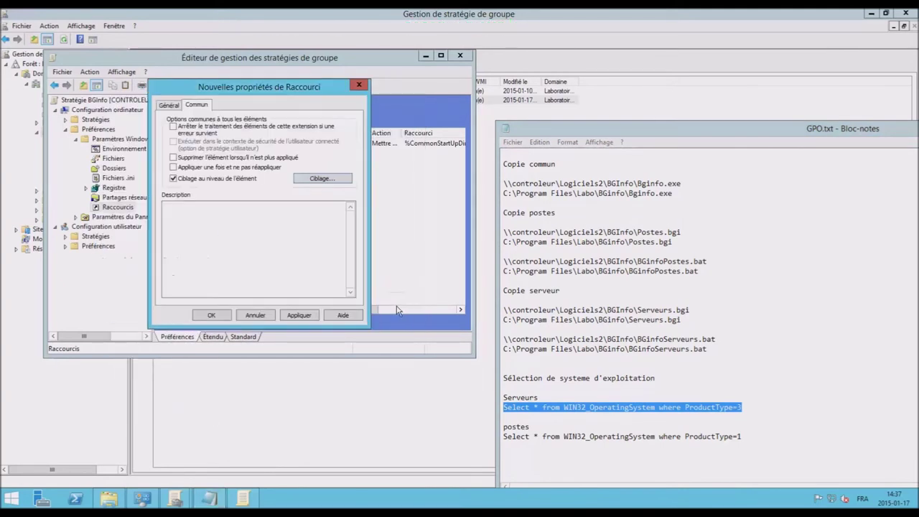
- Save the BGinfo_serveurs shortcut item and close the Group Policy editor
click(299, 315)
click(211, 315)
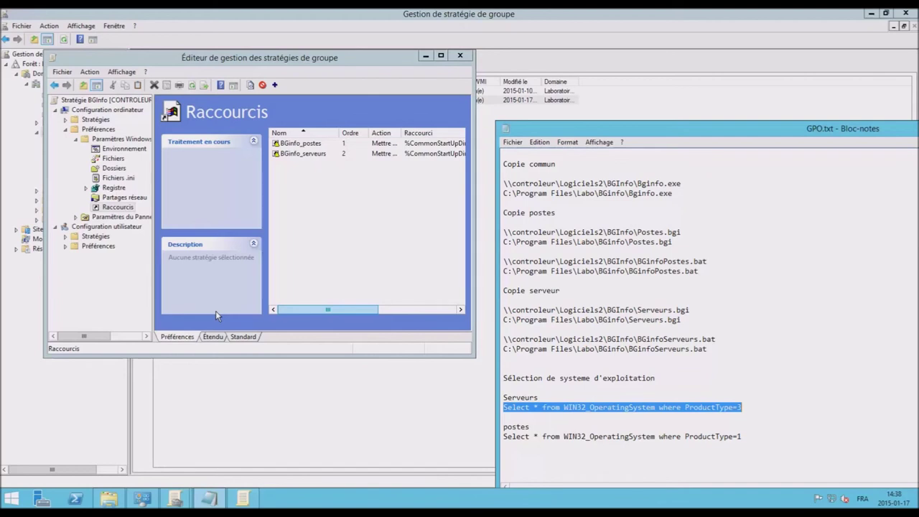
click(461, 57)
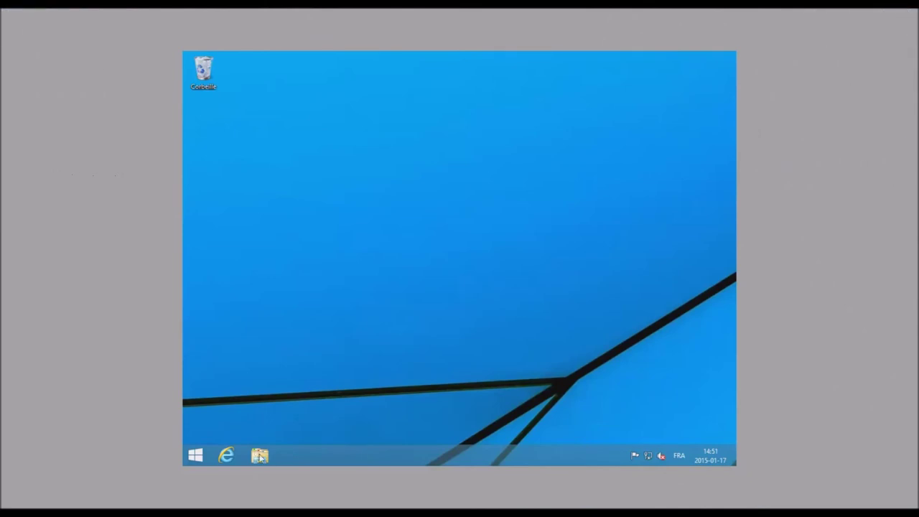
- On the workstation, browse to the Programmes folder on OSDisk (C:) and check it for a Labo folder
click(260, 456)
double_click(453, 321)
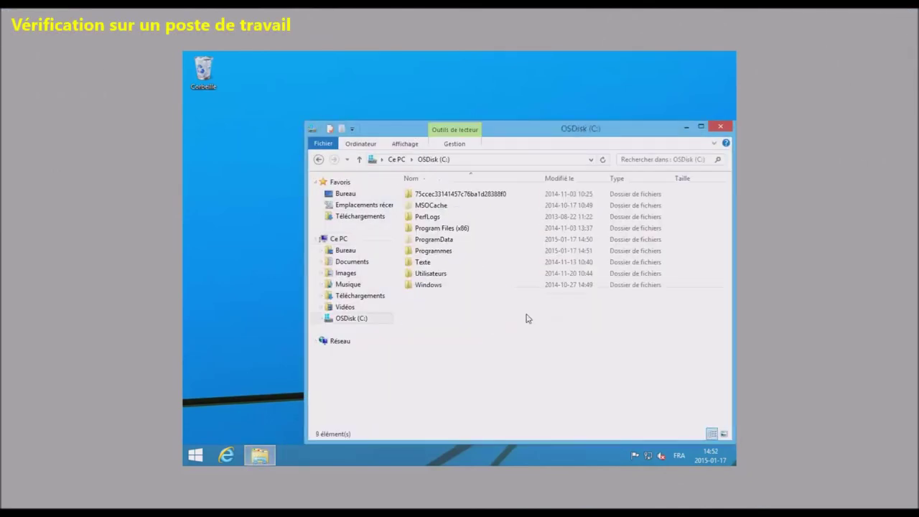
double_click(442, 251)
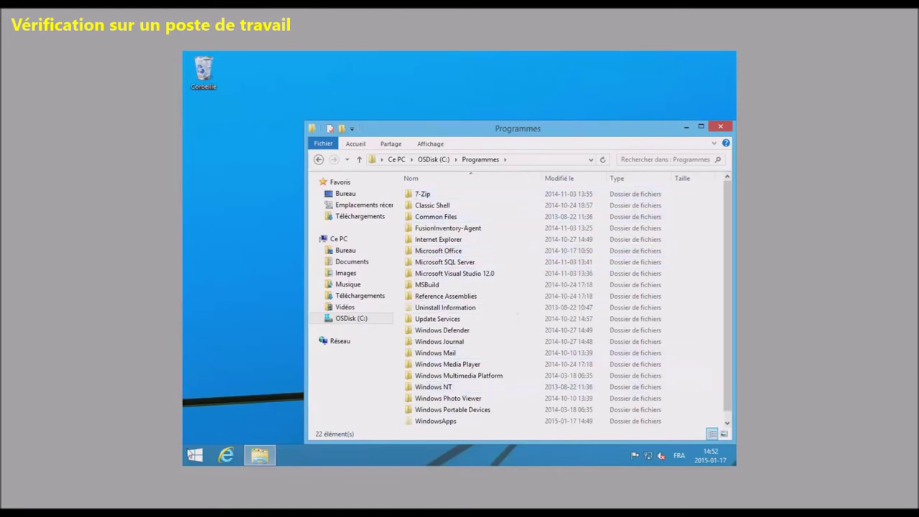
- Check the contents of the Démarrage folder among all programs on the workstation
click(195, 455)
click(230, 408)
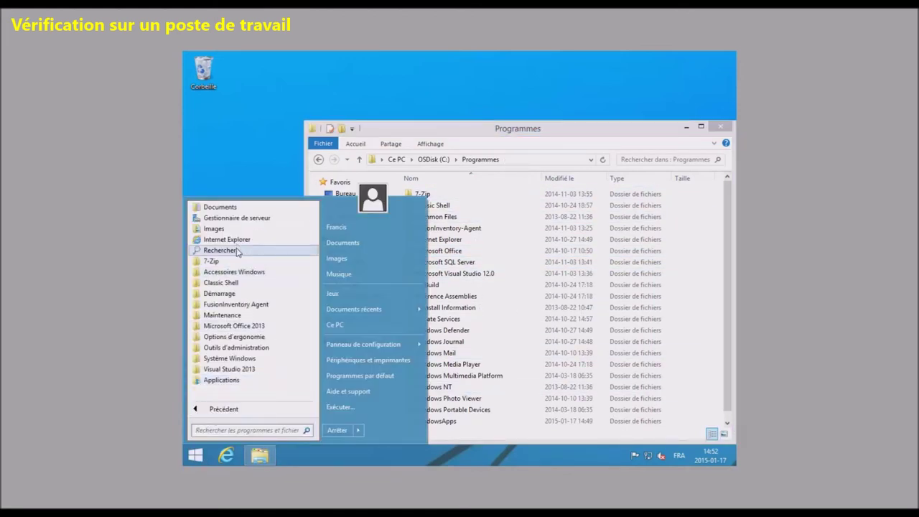
click(226, 296)
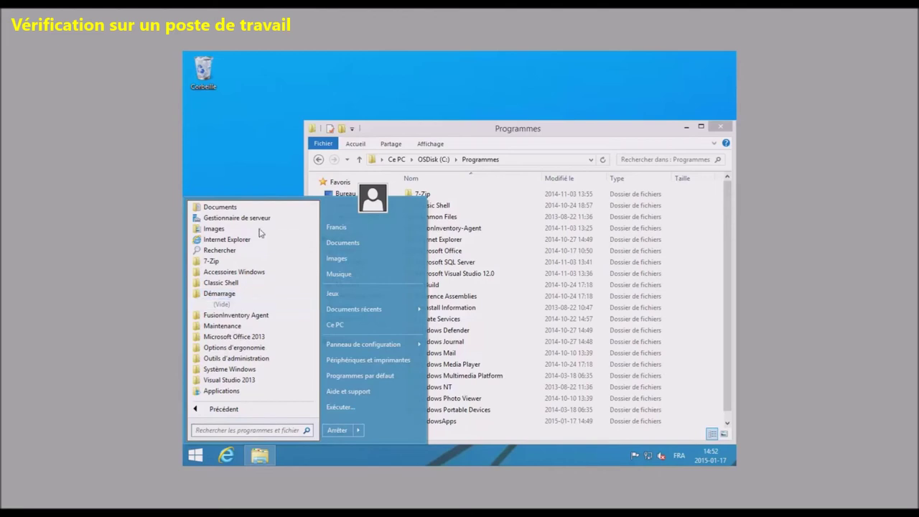
- Open a command prompt on the workstation and force the policy update with gpupdate /force
click(223, 410)
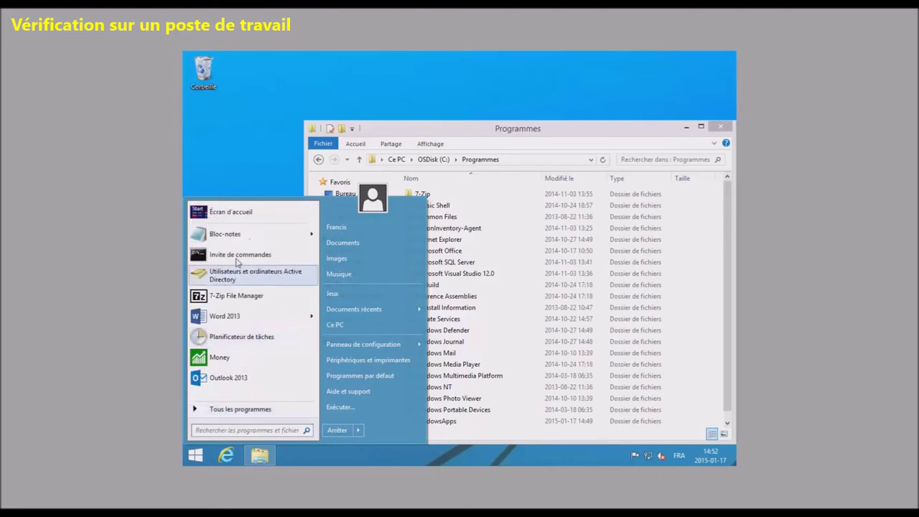
click(287, 198)
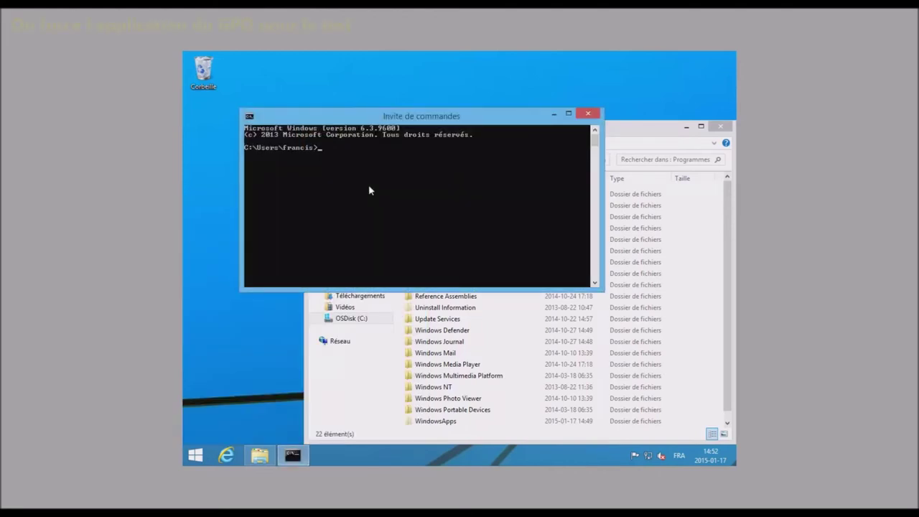
text(gpu)
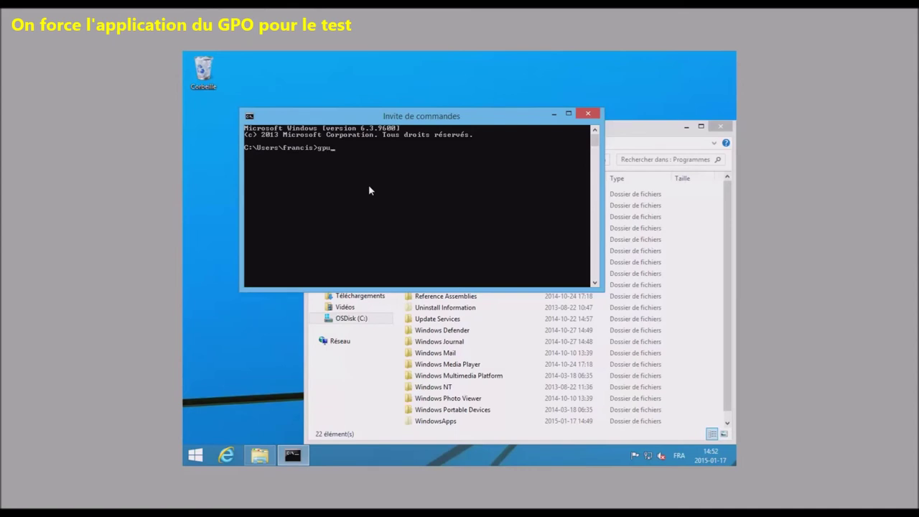
text(pdate /force)
key(Return)
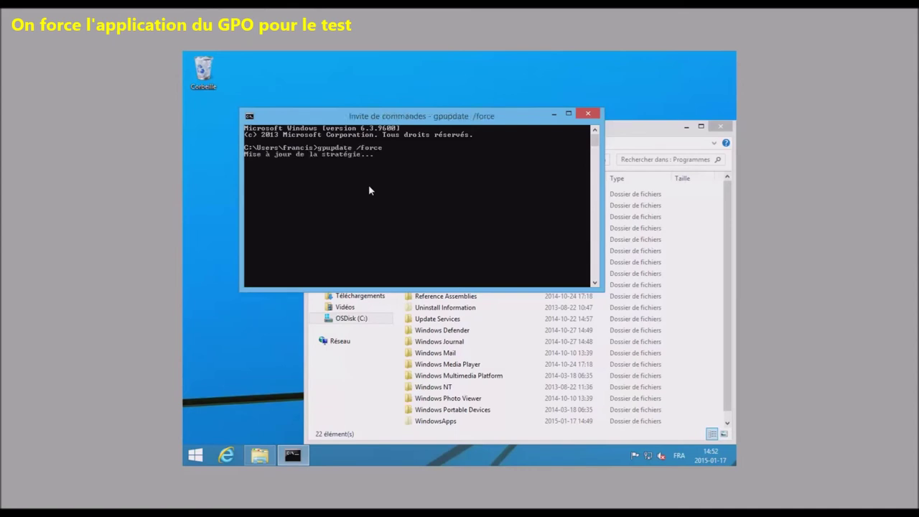
- Open Labo\BGinfo inside the Programmes folder to check which BGInfo files were copied
click(647, 124)
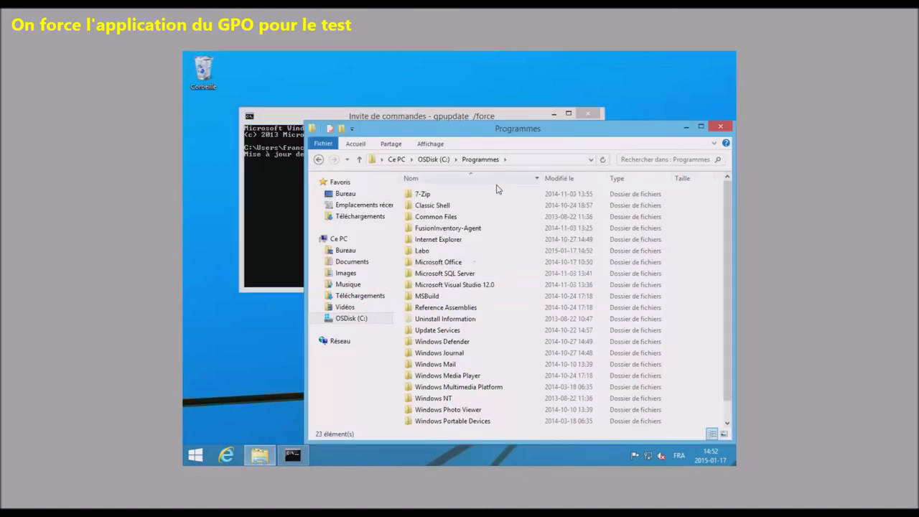
double_click(422, 252)
double_click(424, 197)
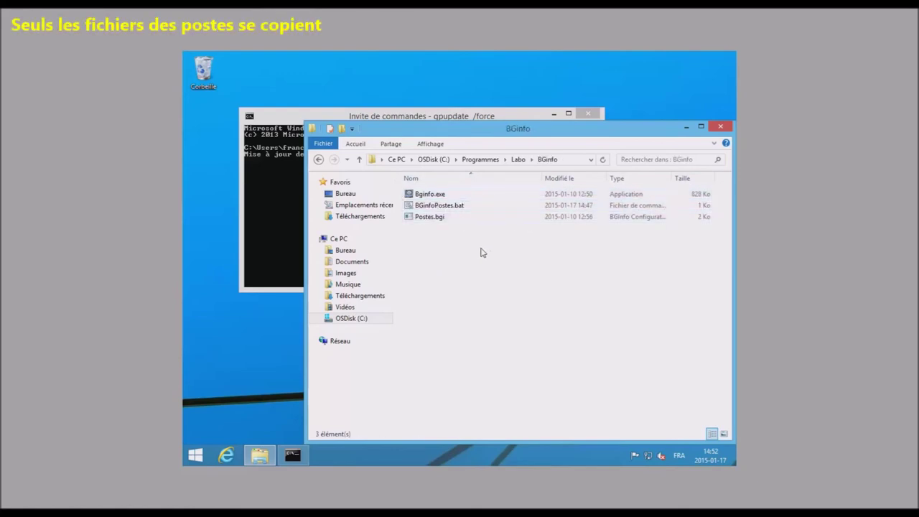
- Recheck the Démarrage folder in the workstation's full program list for the BGInfo startup shortcut
click(194, 455)
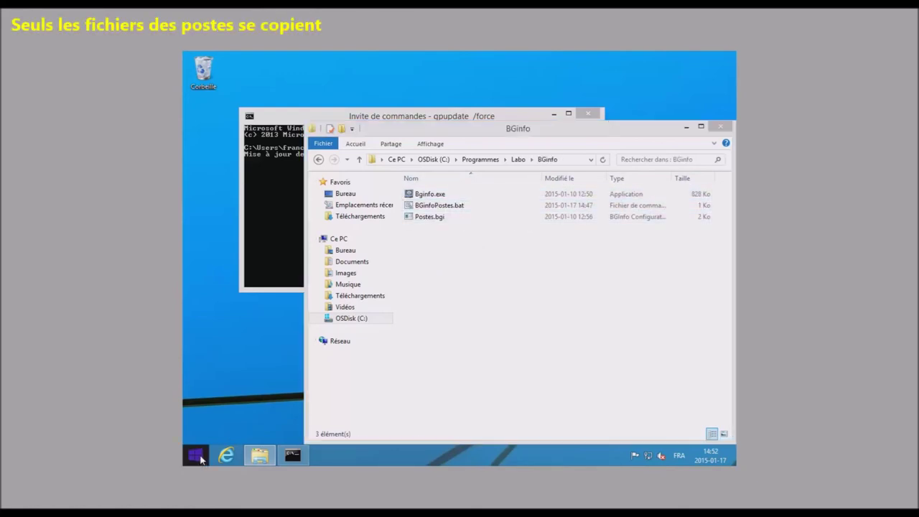
click(220, 412)
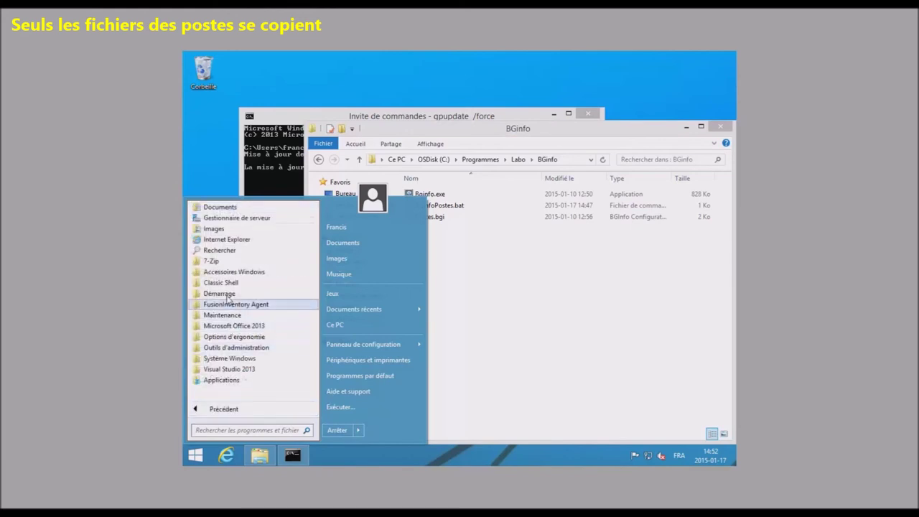
click(219, 293)
- Return to the open command prompt and end the current Windows session with the logoff command
click(273, 170)
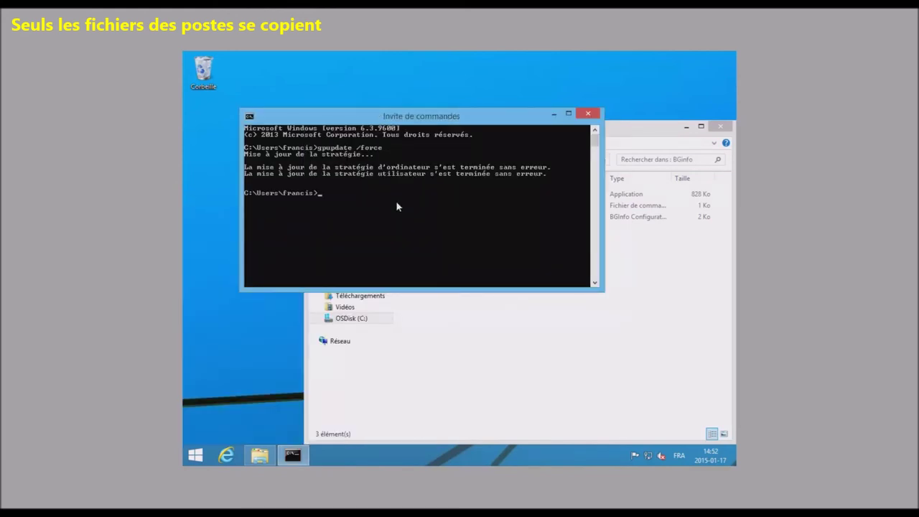
text(logoff)
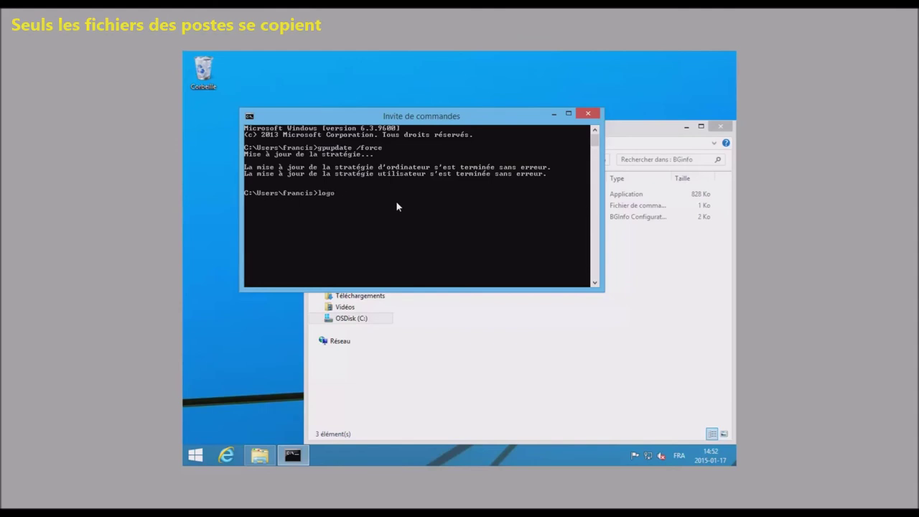
key(Return)
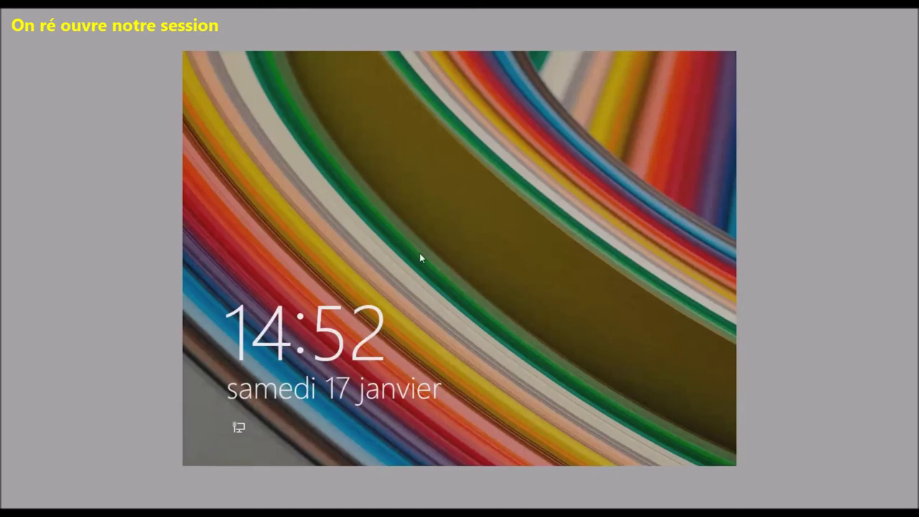
- Unlock the workstation's lock screen and sign back in to the LABORATOIRE domain account by entering the account password
click(423, 258)
click(431, 217)
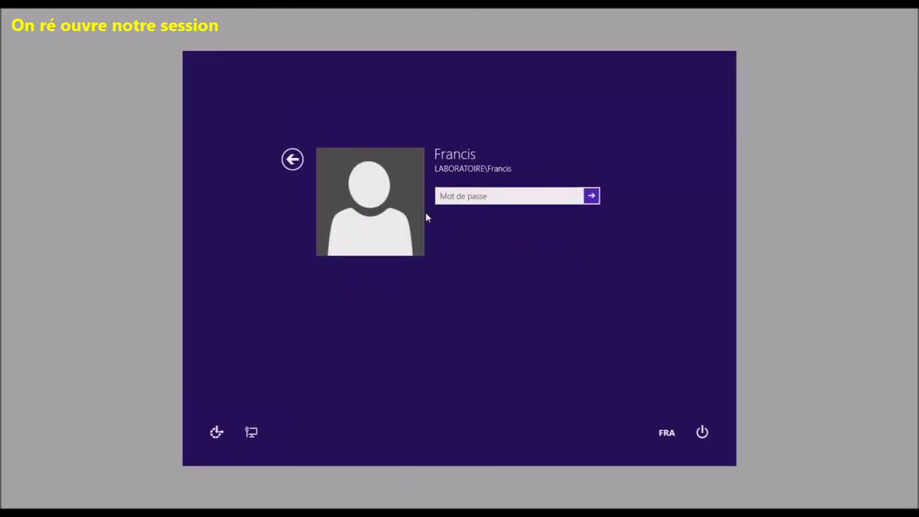
text(**********)
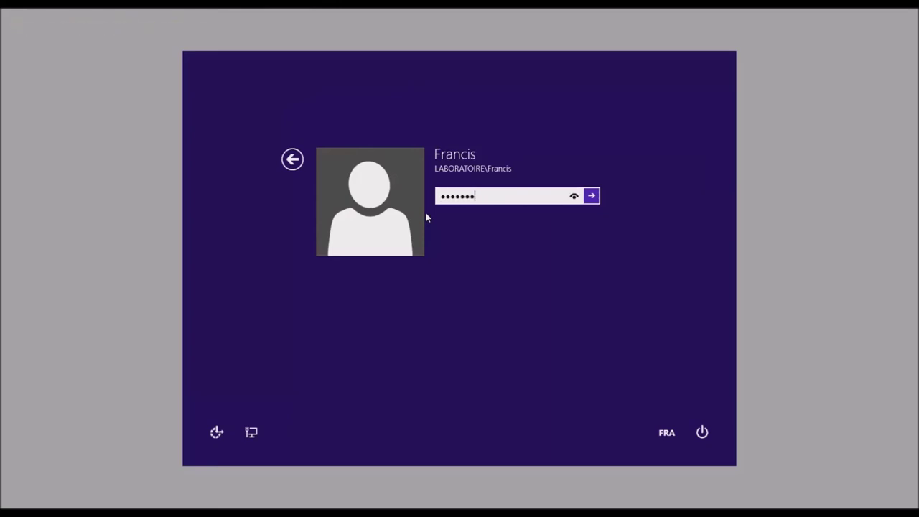
key(Return)
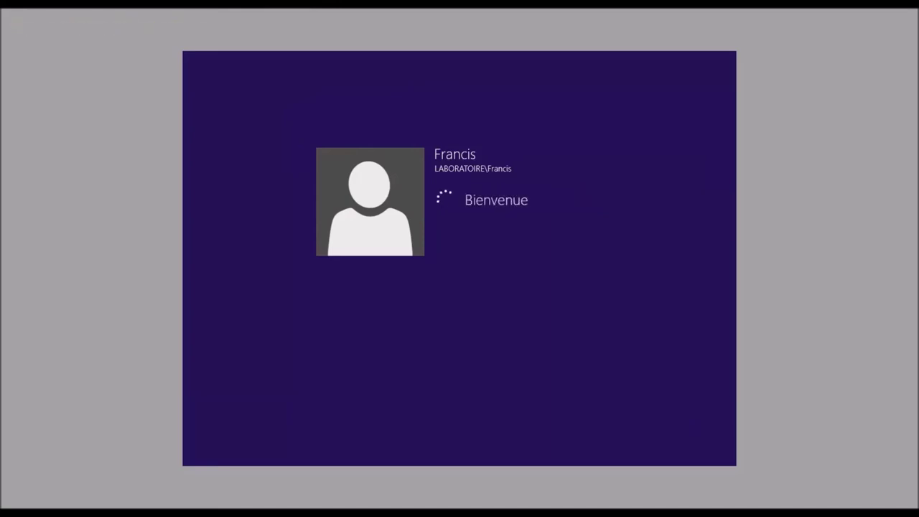